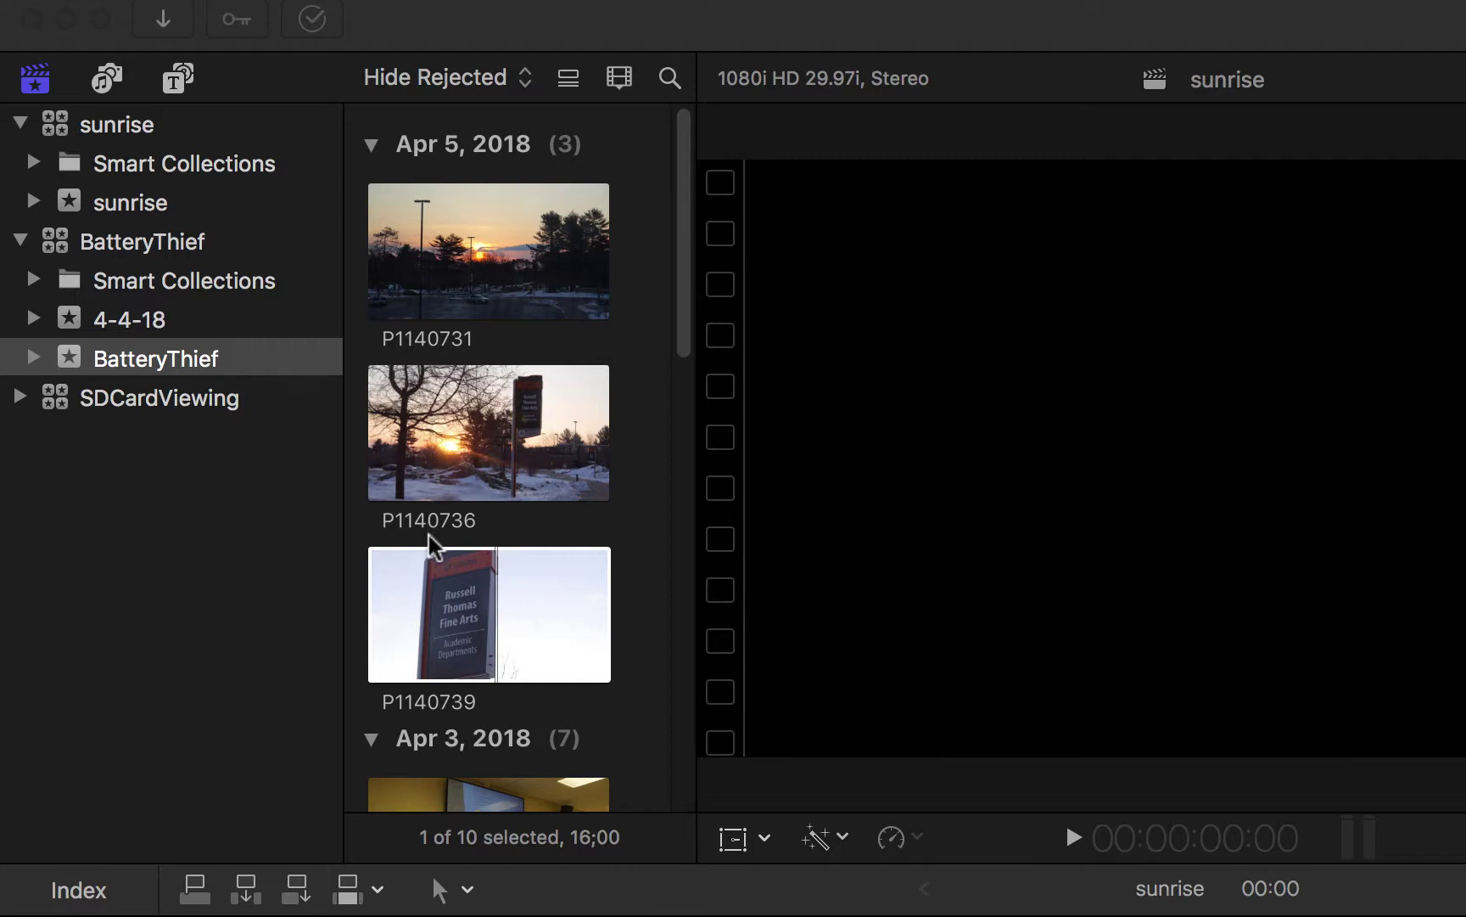
- Copy clips P1140731, P1140736 and P1140739 from the BatteryThief event into the sunrise event, including optimized media
{"action": "left_click", "coordinate": [110, 125]}
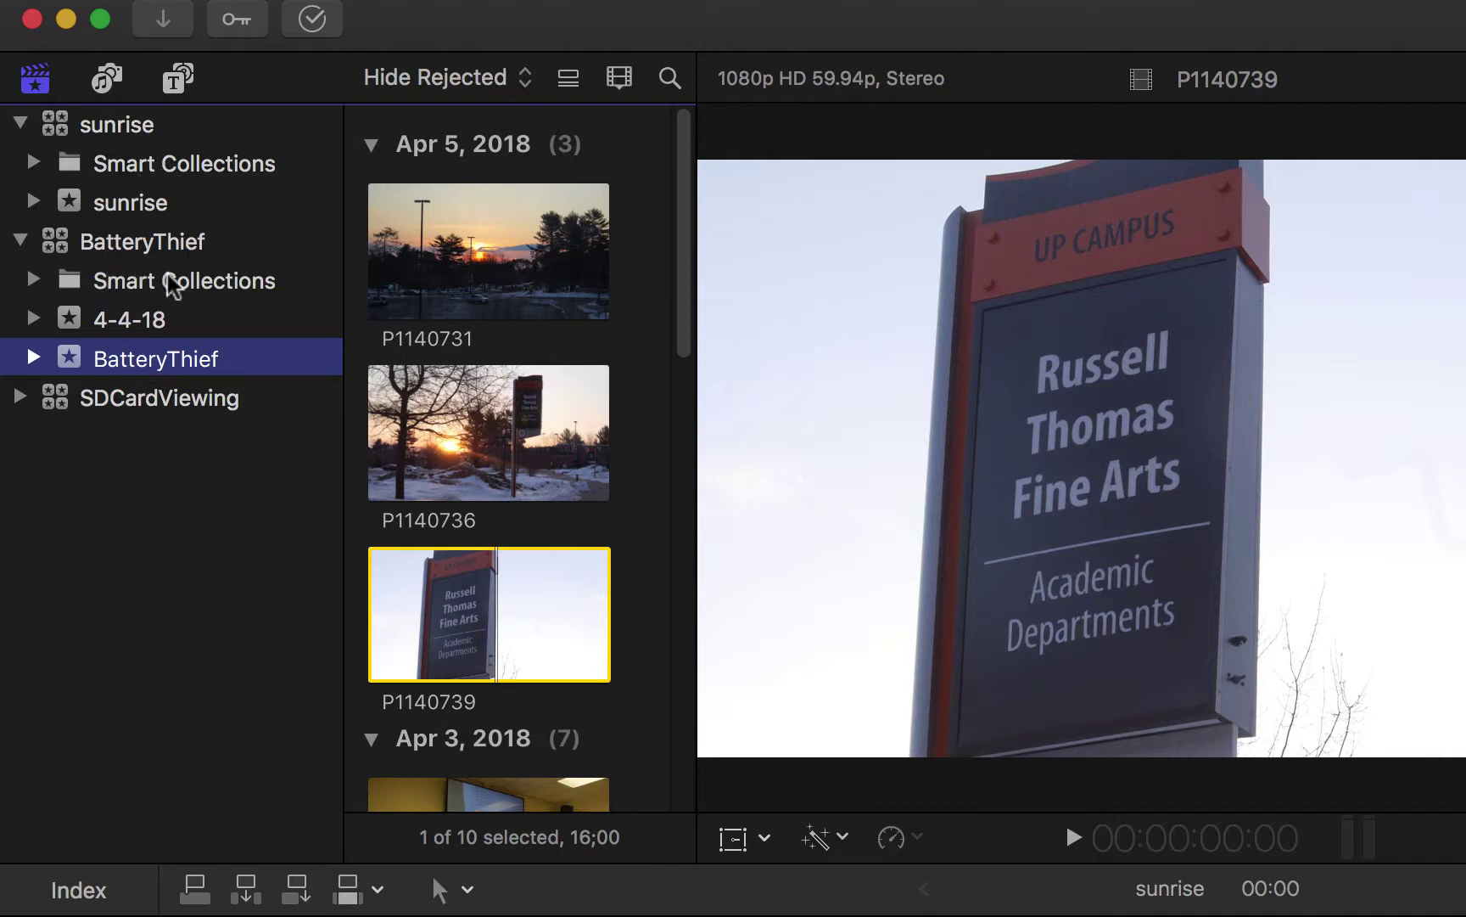
{"action": "left_click", "coordinate": [448, 588]}
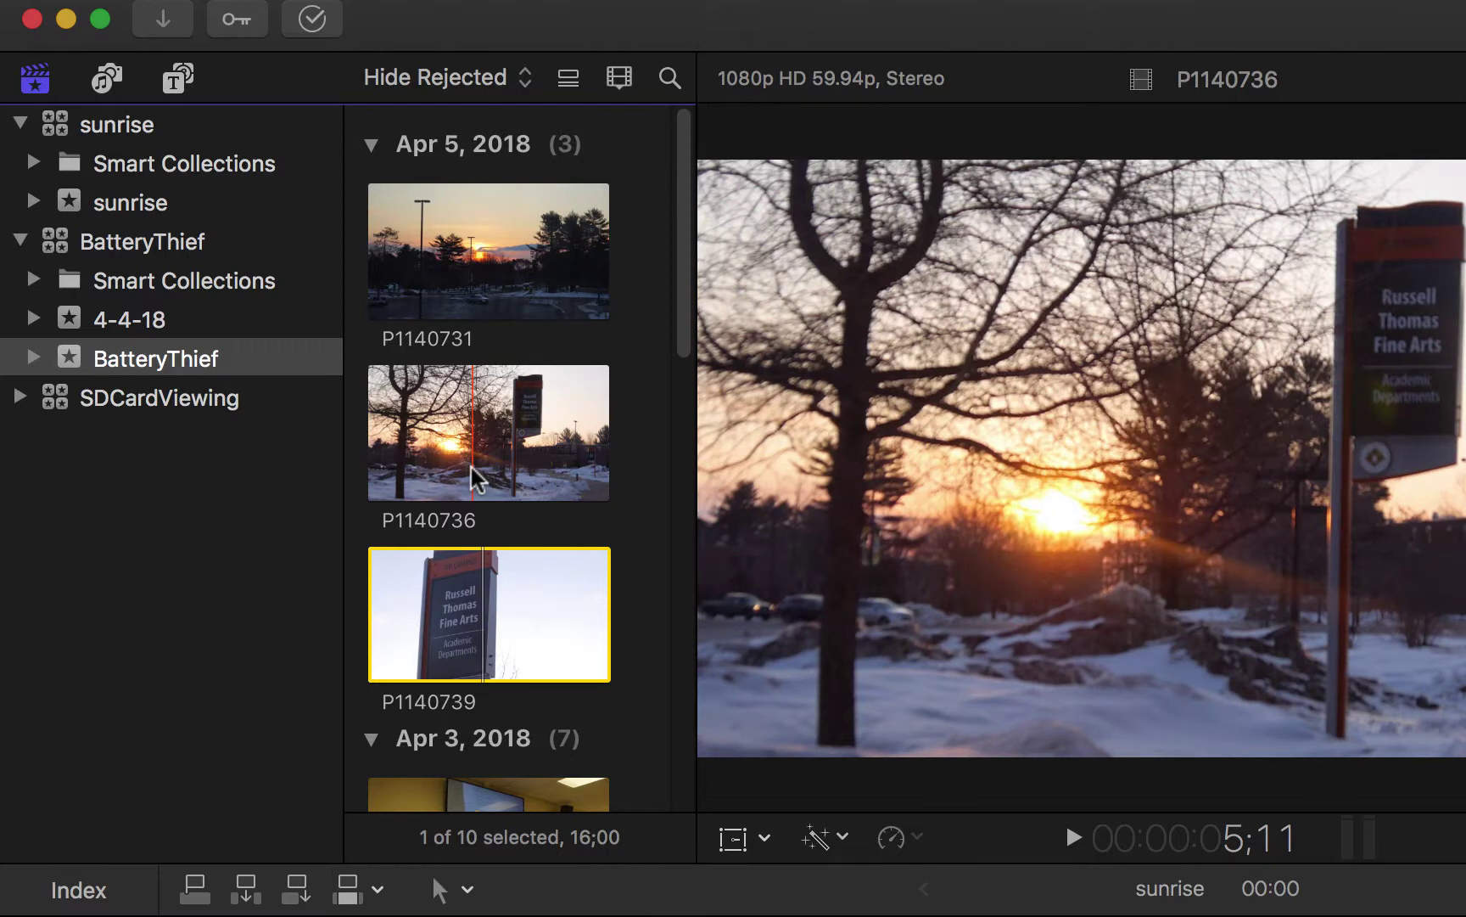
{"action": "left_click", "coordinate": [475, 479], "text": "super"}
{"action": "left_click", "coordinate": [491, 280], "text": "super"}
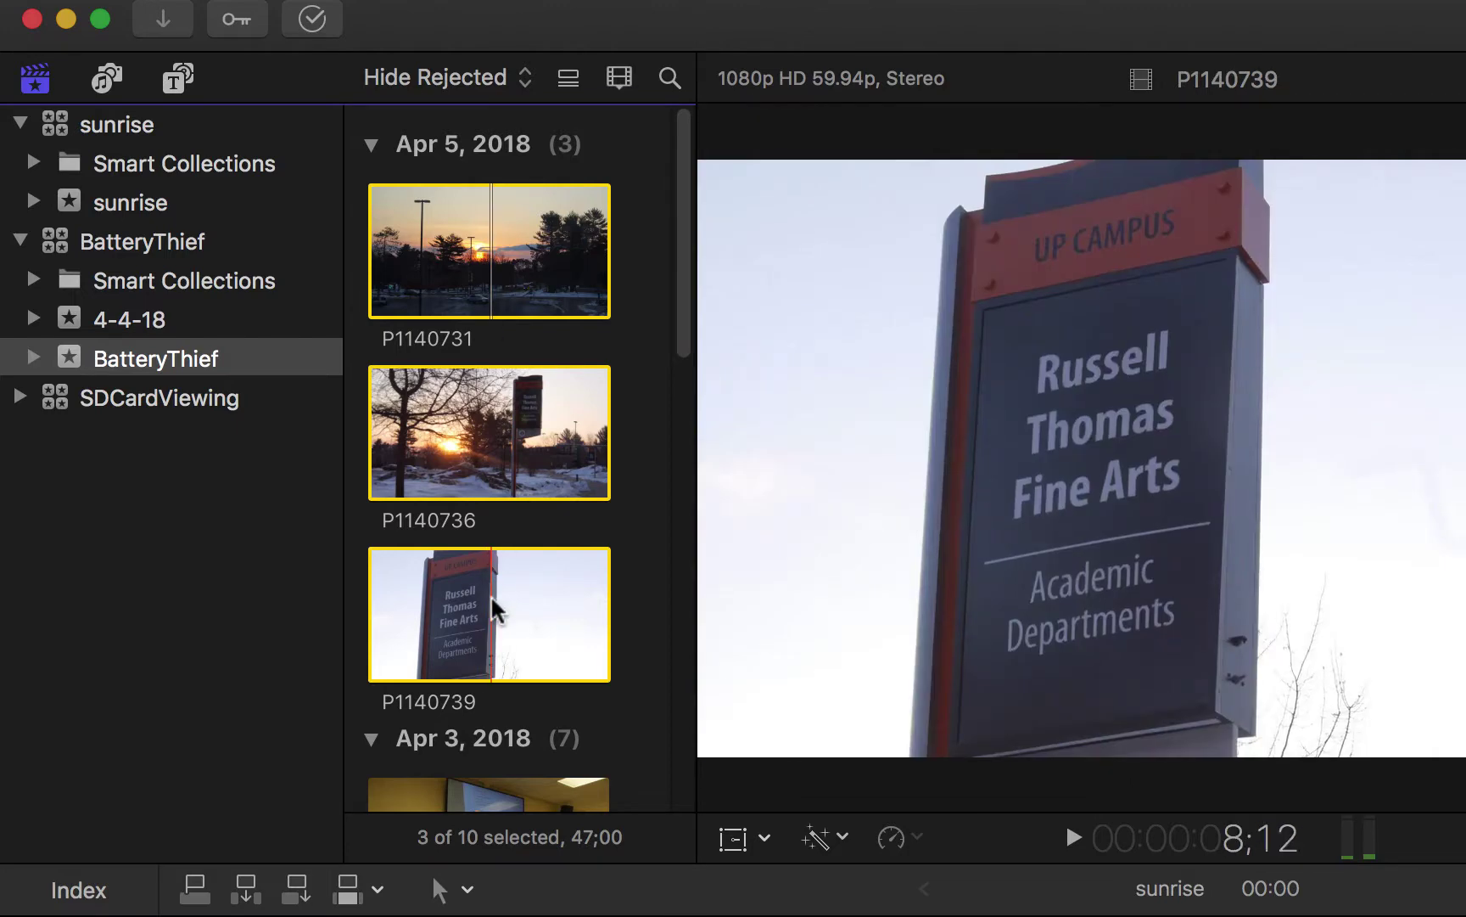
{"action": "left_click", "coordinate": [498, 609]}
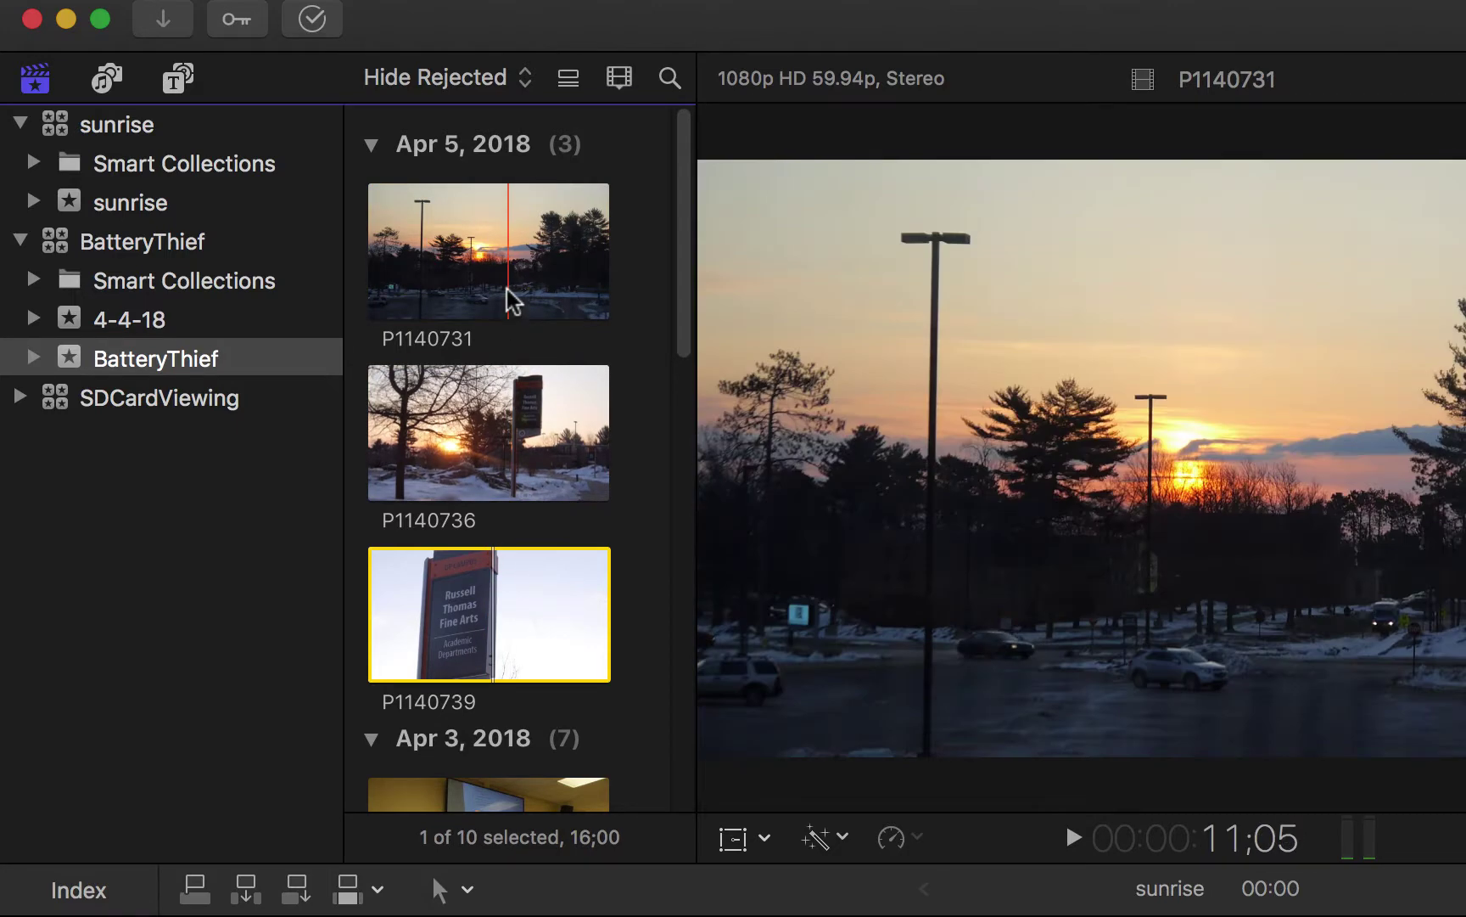
{"action": "left_click", "coordinate": [509, 293], "text": "shift"}
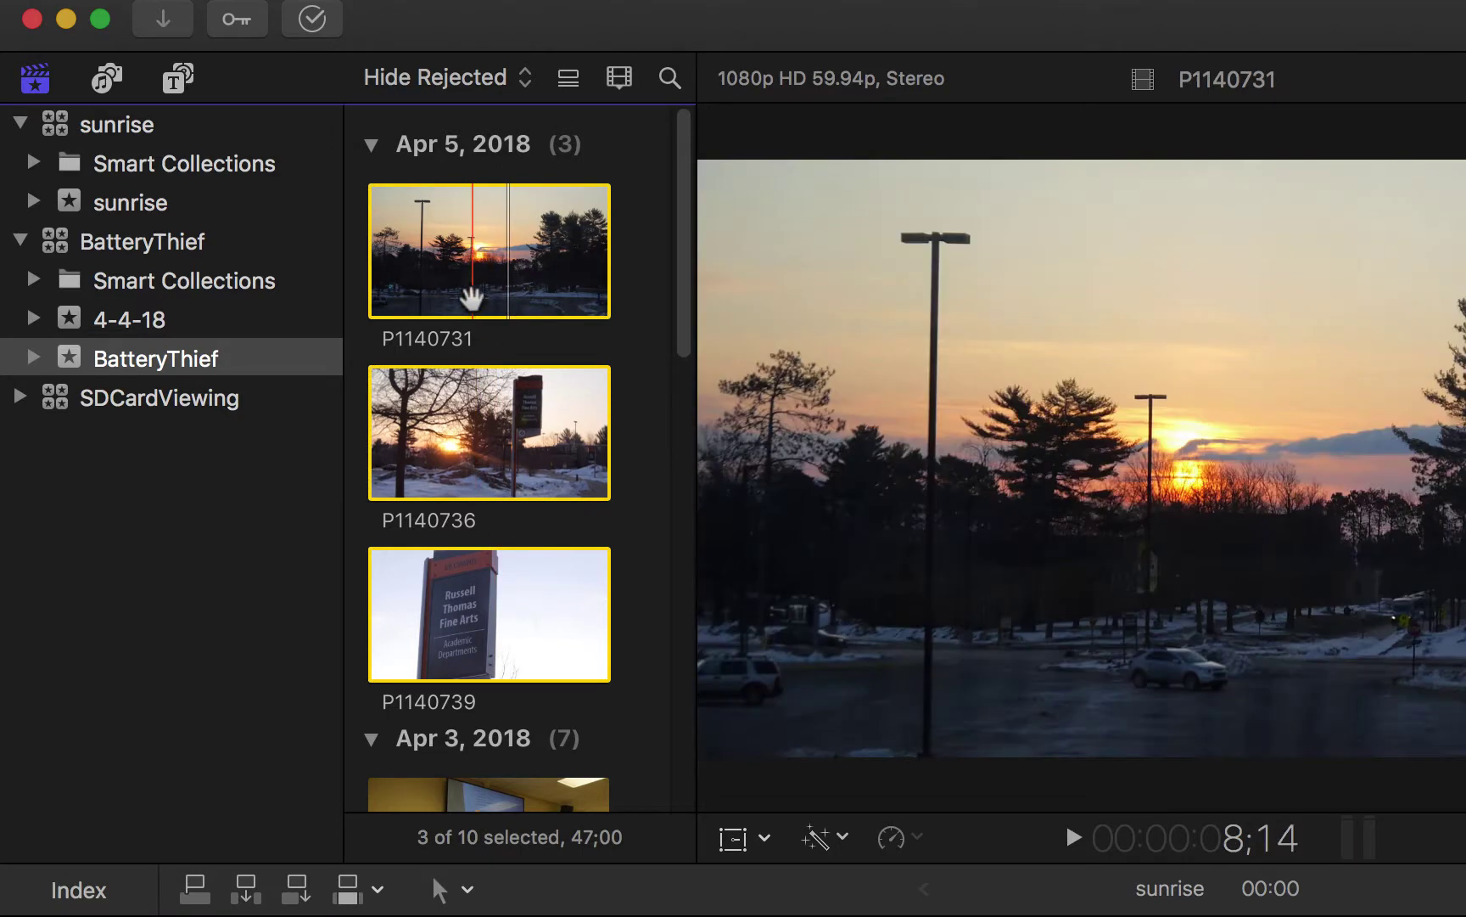
{"action": "left_click_drag", "start_coordinate": [459, 271], "coordinate": [161, 206]}
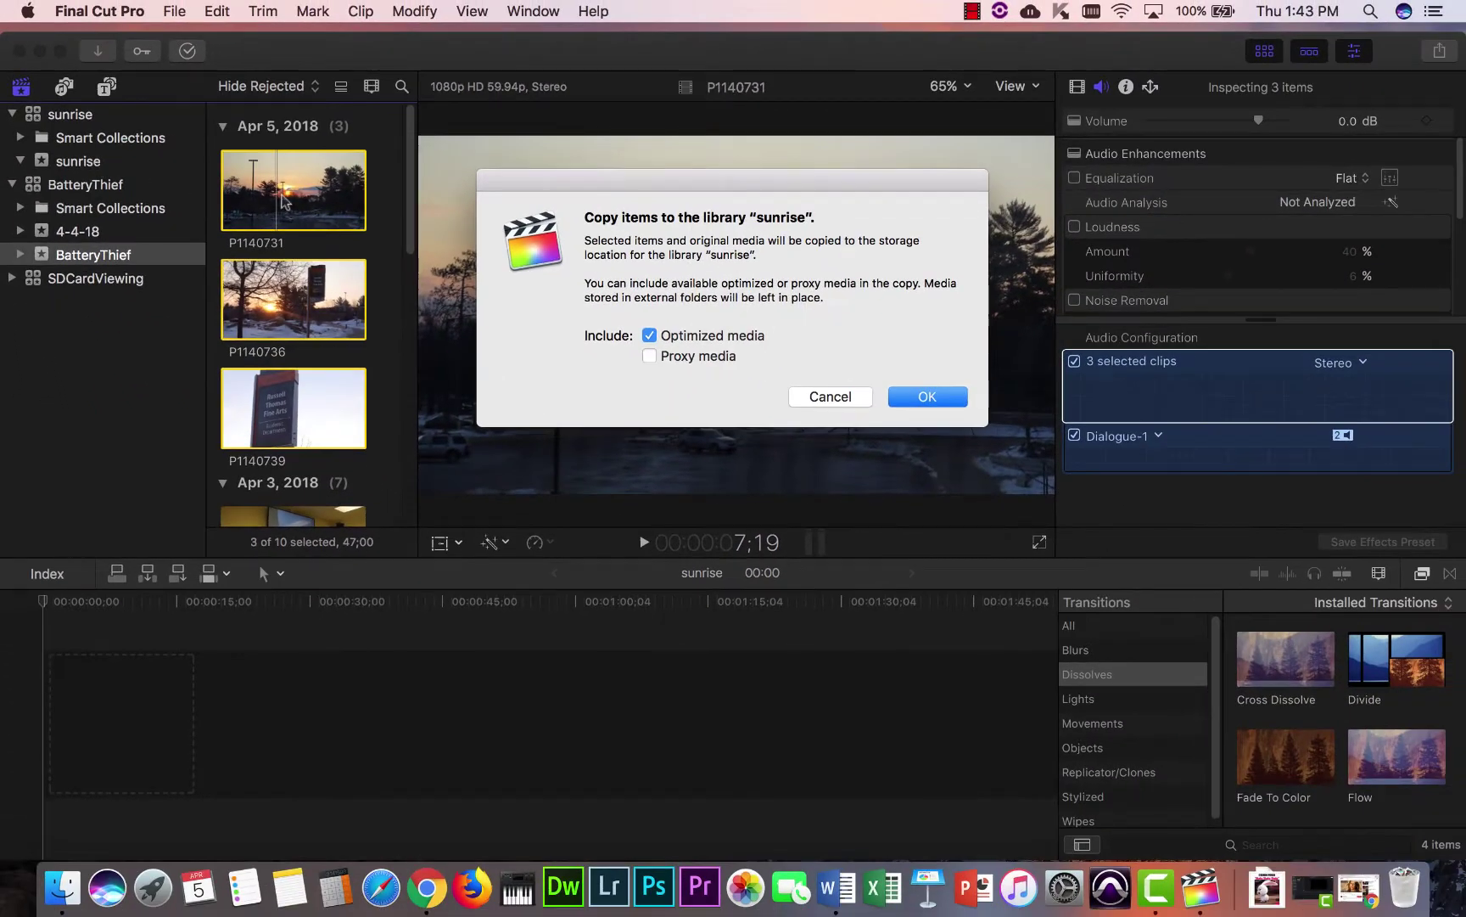
{"action": "left_click", "coordinate": [930, 397]}
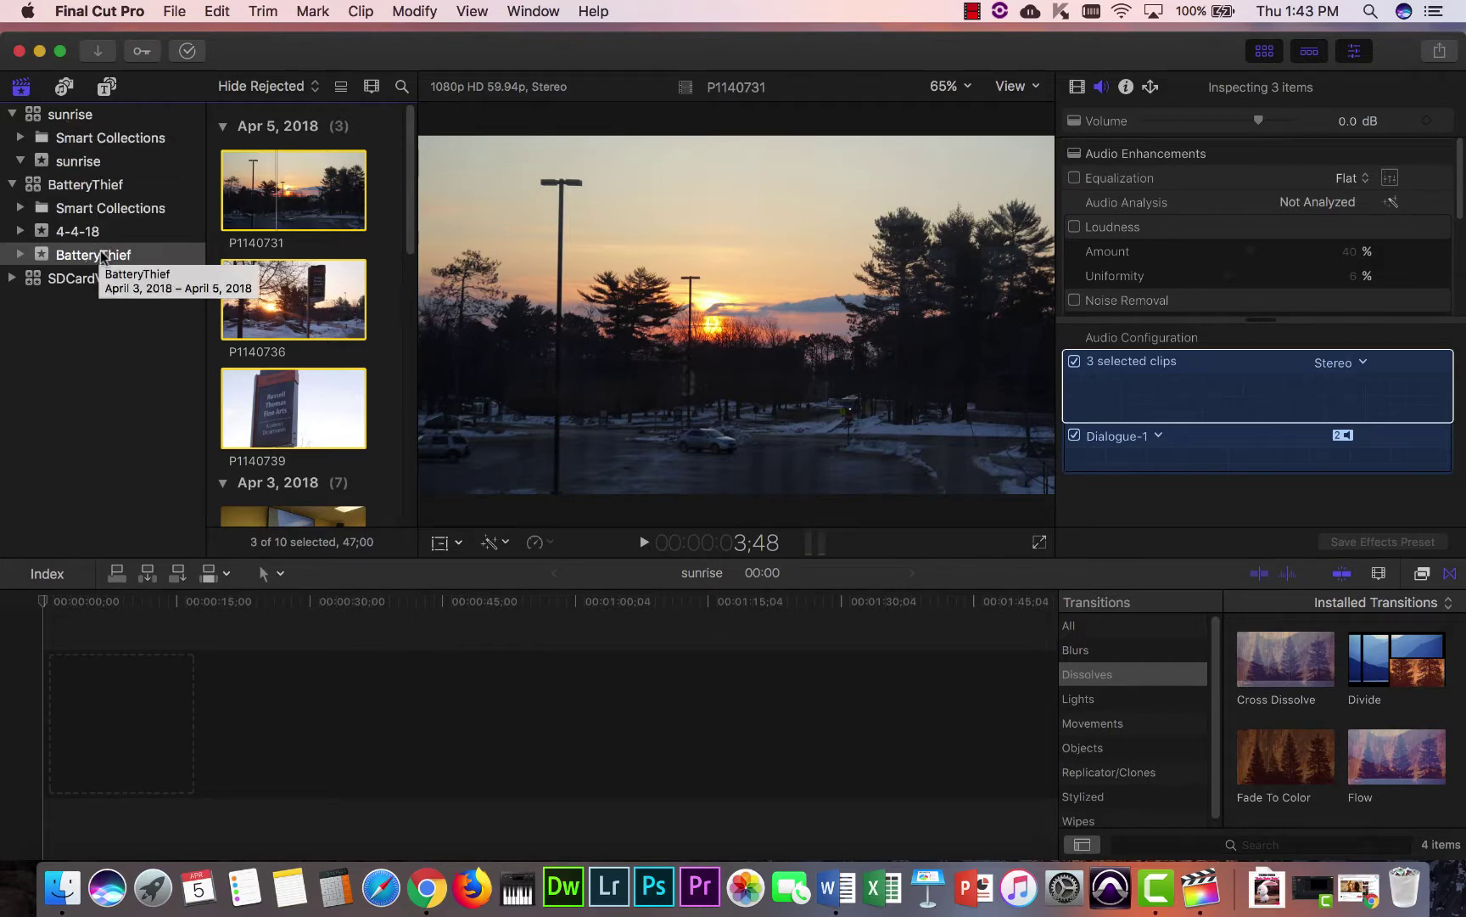
- Show the sunrise event's contents and widen the browser to view the three copied clips
{"action": "left_click", "coordinate": [79, 157]}
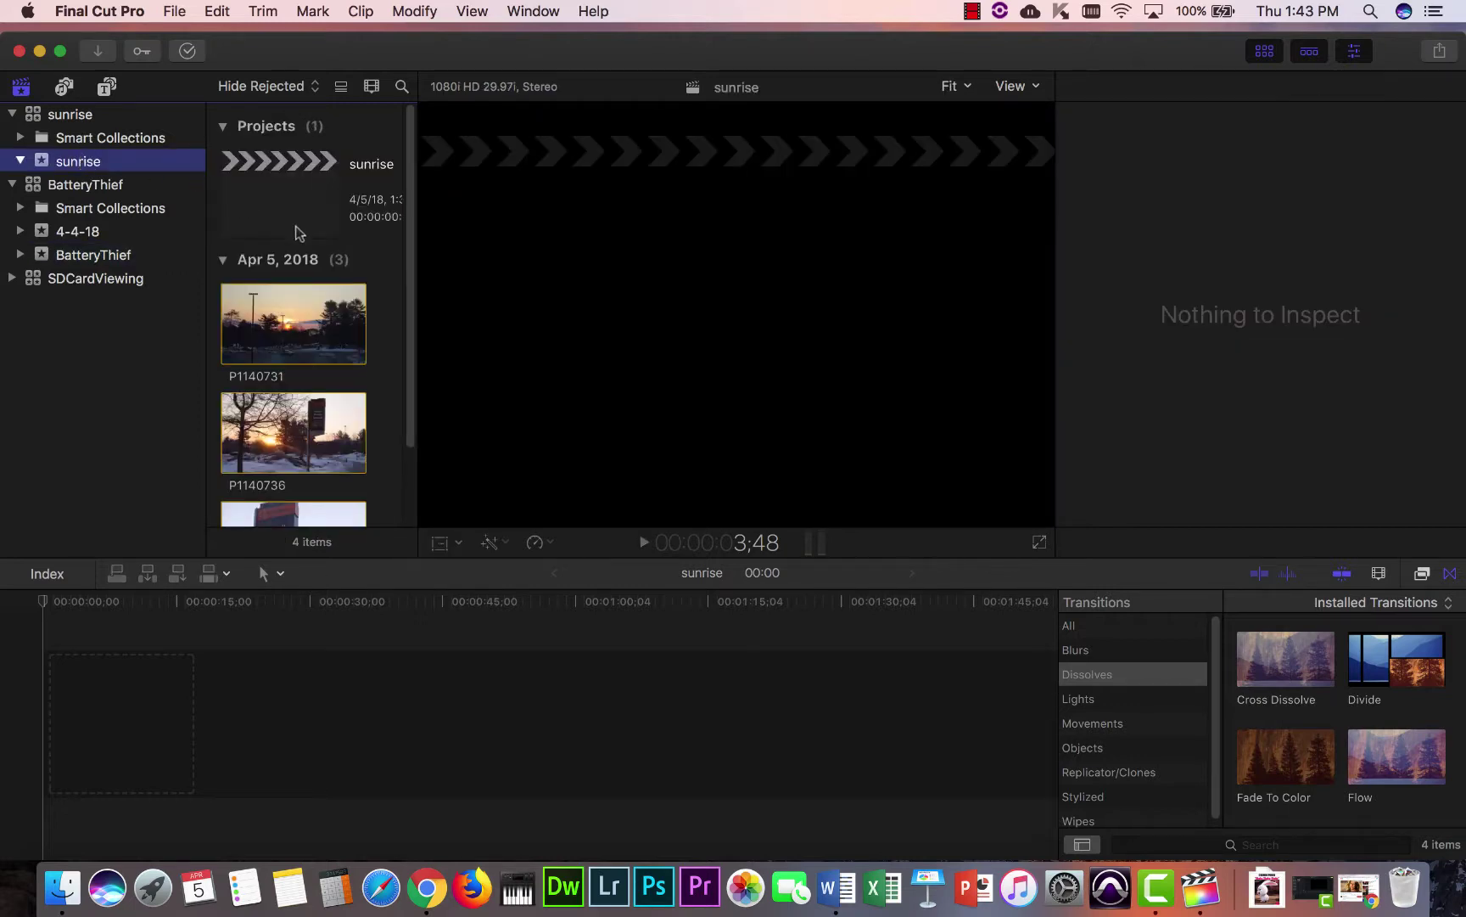
{"action": "left_click_drag", "start_coordinate": [415, 257], "coordinate": [550, 272]}
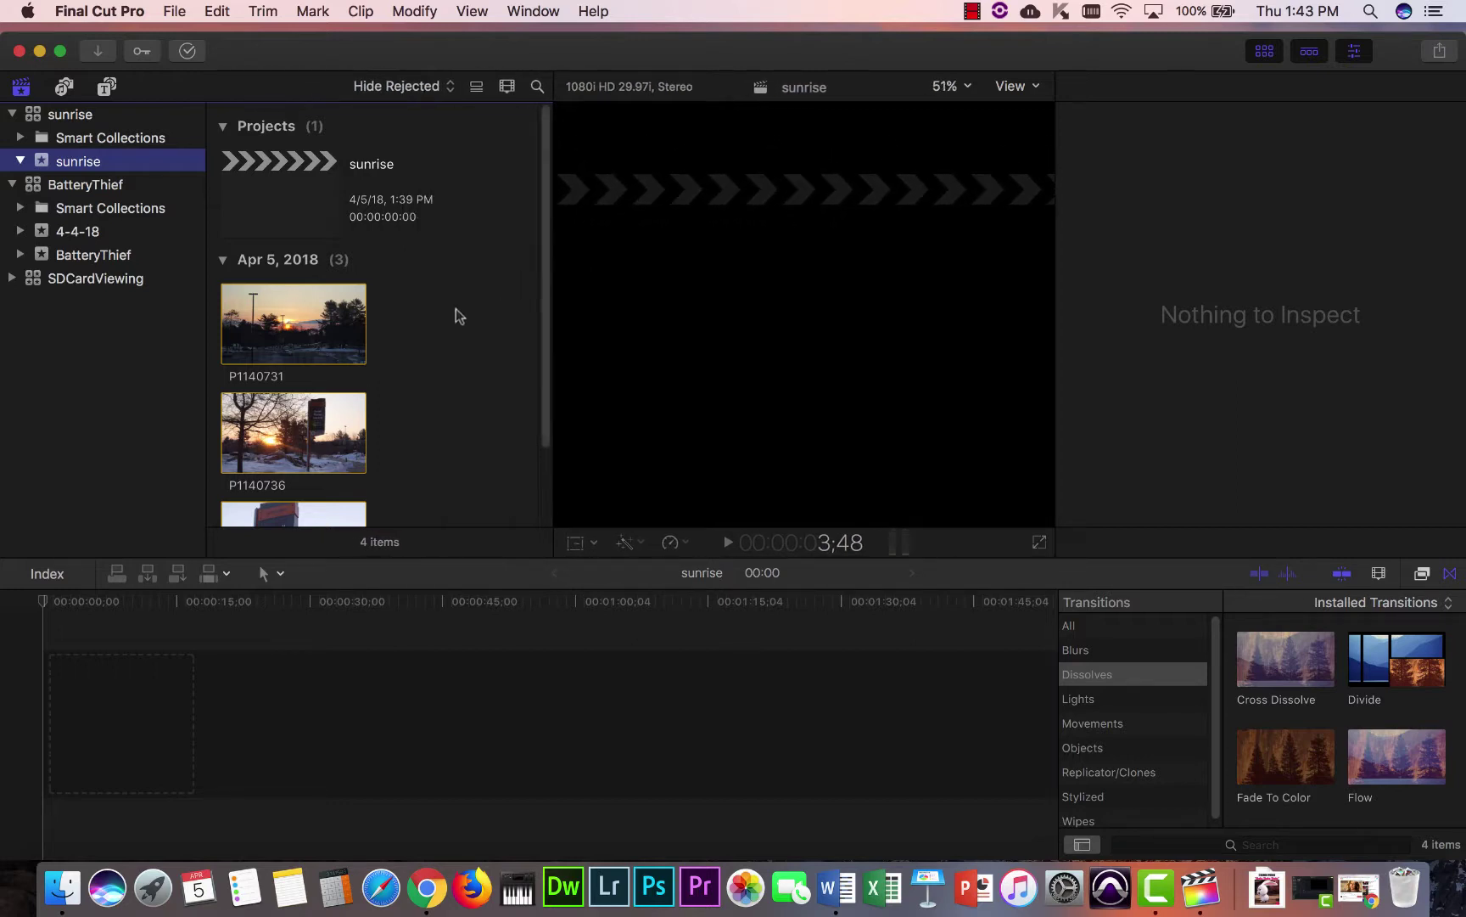
{"action": "scroll", "coordinate": [447, 317], "scroll_direction": "down", "scroll_amount": 2}
{"action": "scroll", "coordinate": [446, 318], "scroll_direction": "up", "scroll_amount": 2}
{"action": "scroll", "coordinate": [339, 448], "scroll_direction": "down", "scroll_amount": 3}
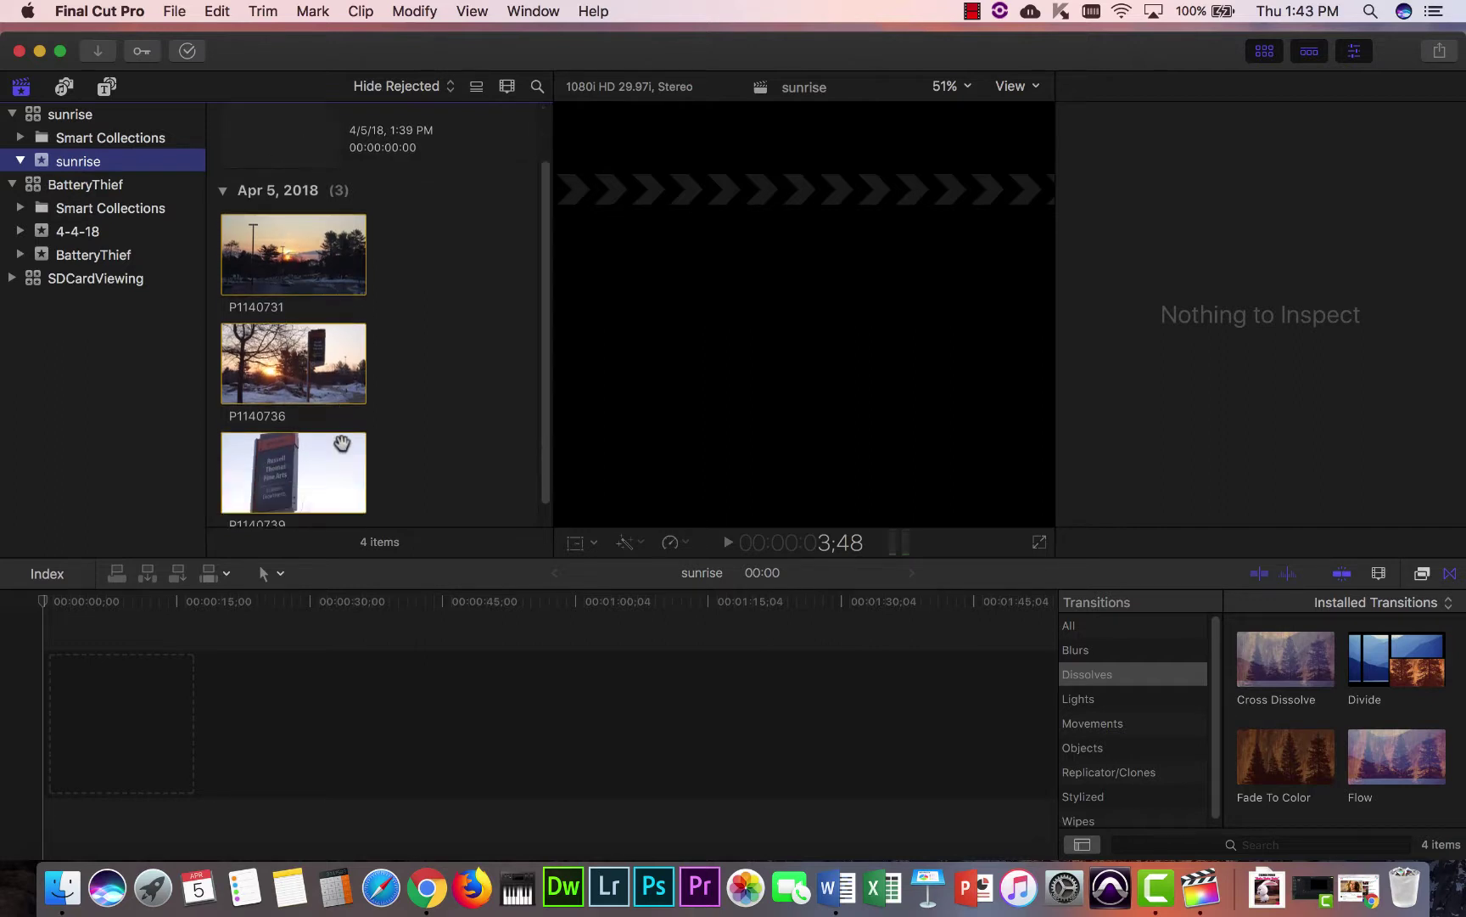
{"action": "left_click", "coordinate": [365, 442]}
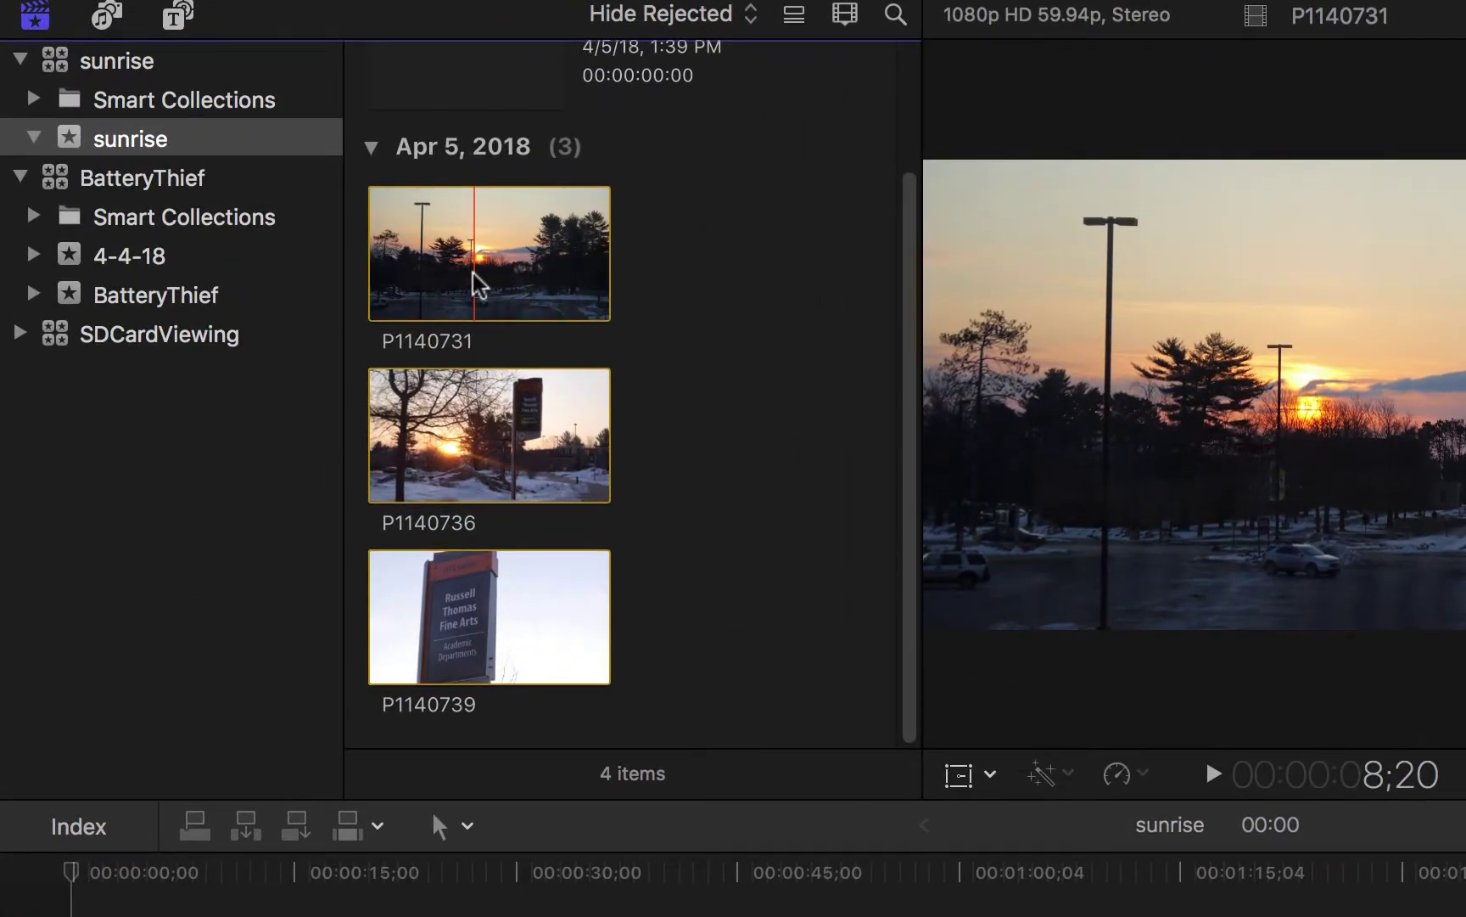
- Mark a range of about 9 seconds in the middle of P1140731 and place it as the first timeline clip
{"action": "left_click", "coordinate": [594, 277]}
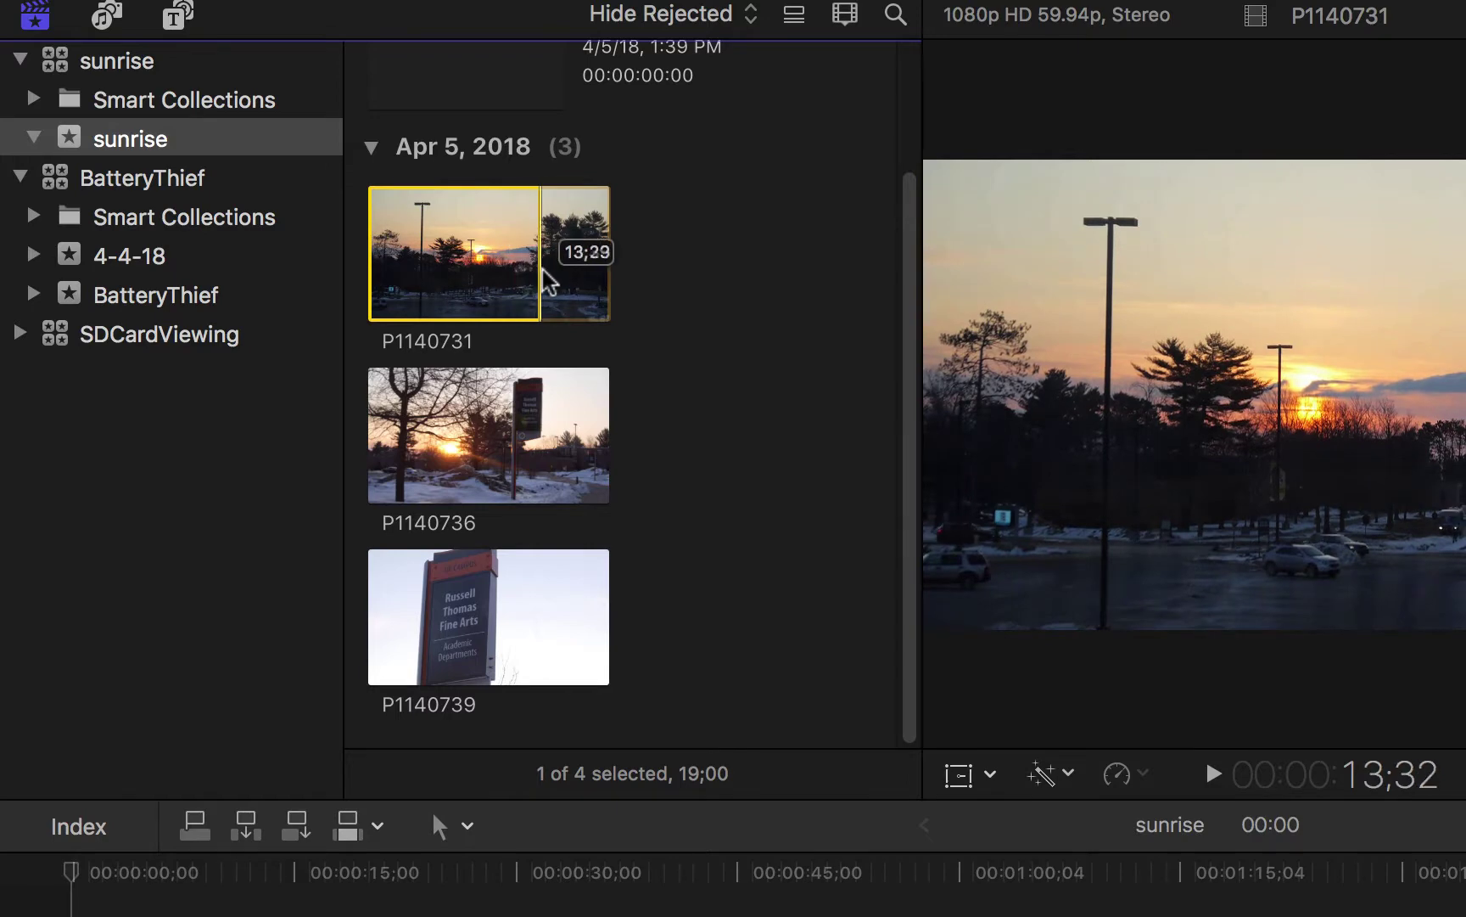
{"action": "left_click_drag", "start_coordinate": [550, 277], "coordinate": [370, 275]}
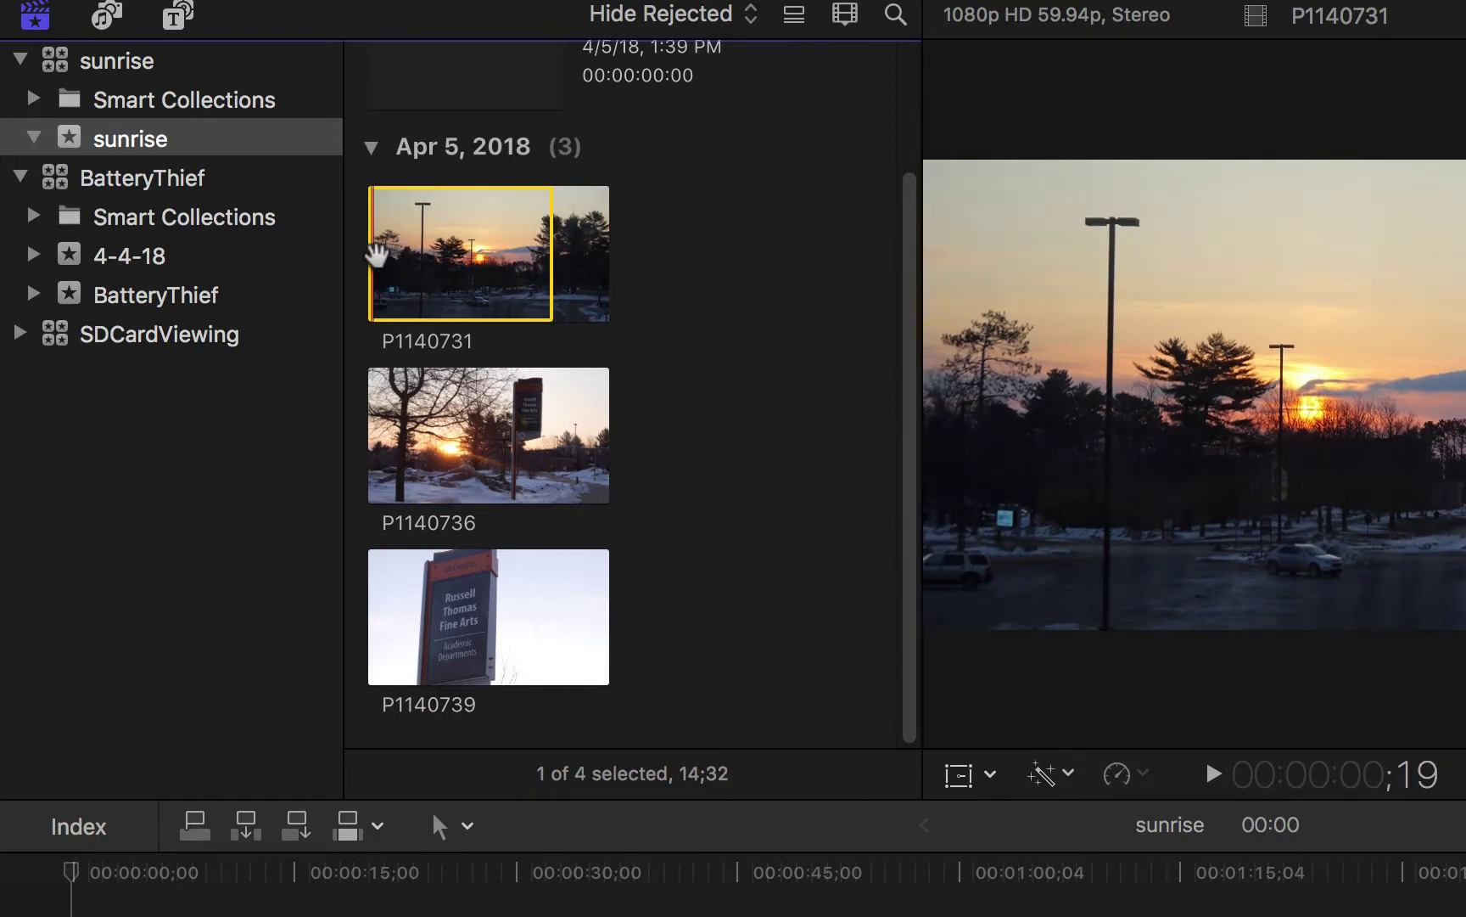
{"action": "left_click_drag", "start_coordinate": [367, 255], "coordinate": [441, 252]}
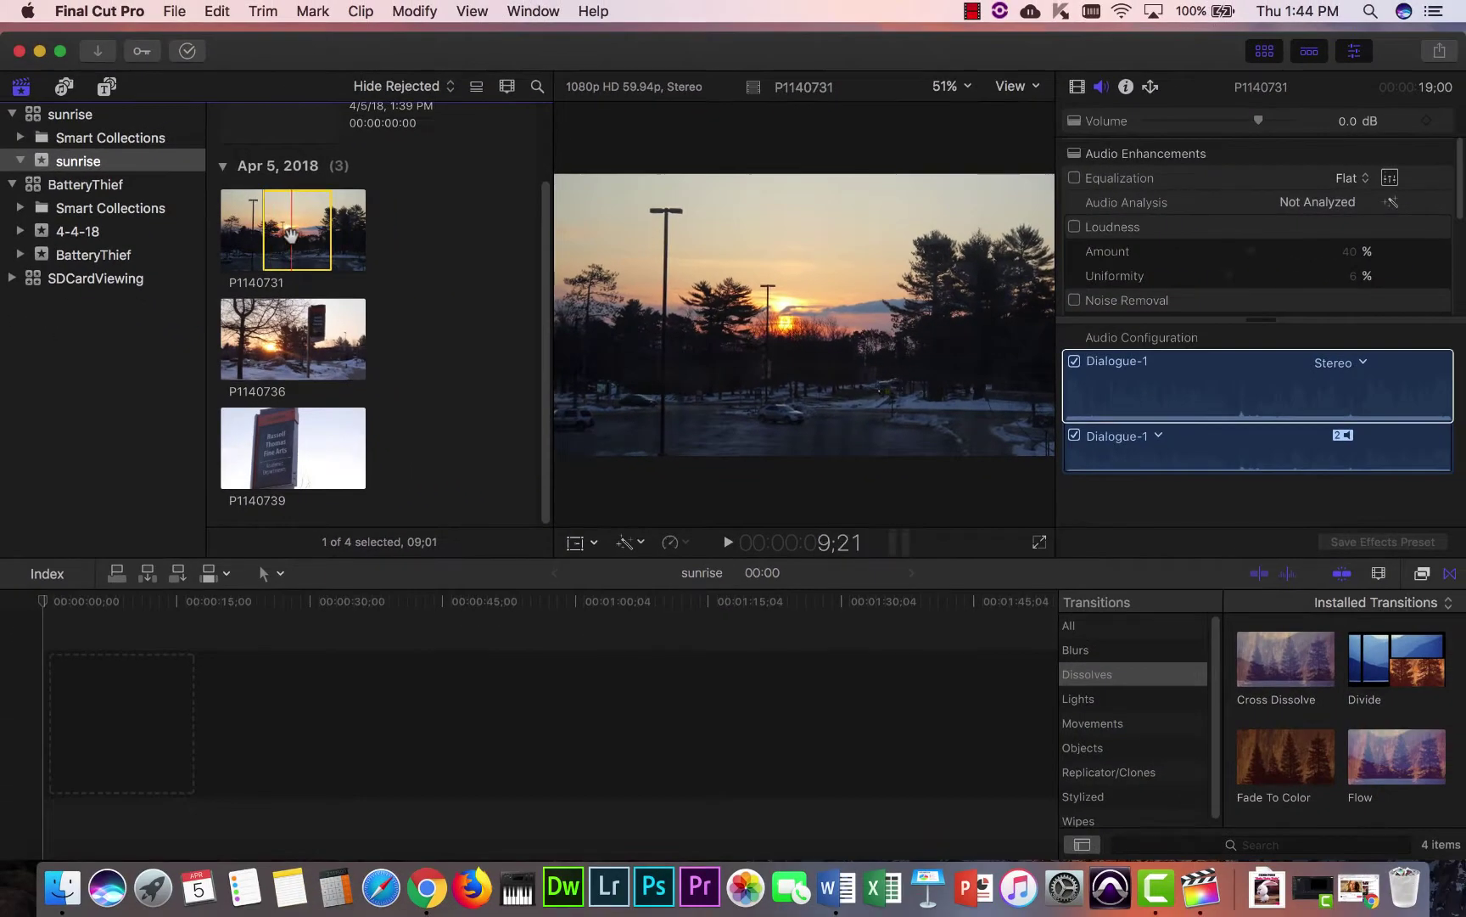
{"action": "left_click_drag", "start_coordinate": [291, 235], "coordinate": [81, 713]}
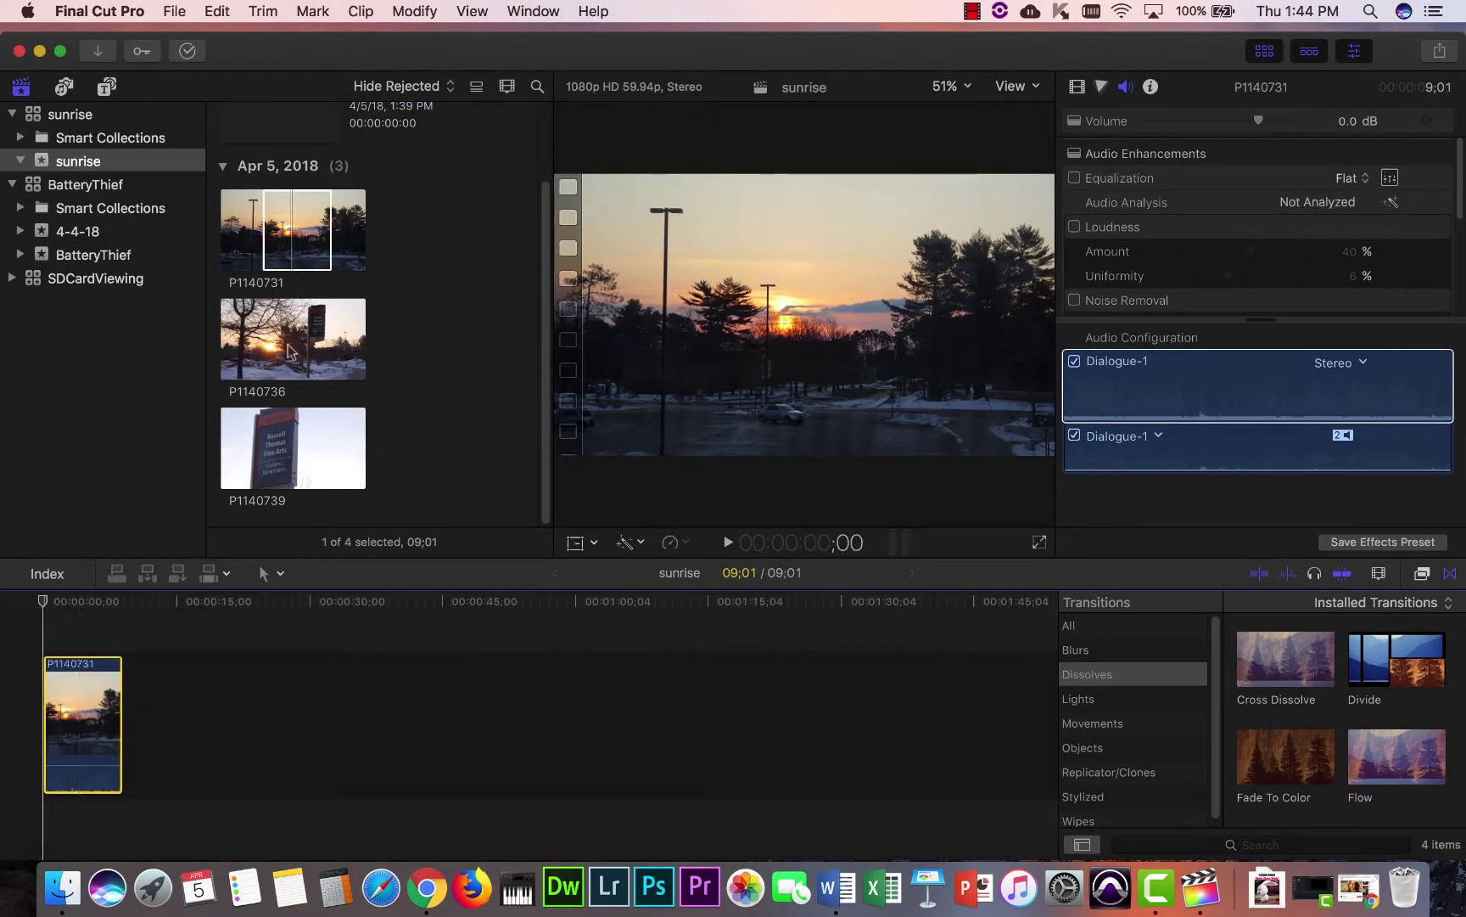
- Add the full clips P1140736 and P1140739 to the timeline after P1140731
{"action": "left_click", "coordinate": [287, 352]}
{"action": "left_click_drag", "start_coordinate": [287, 352], "coordinate": [191, 696]}
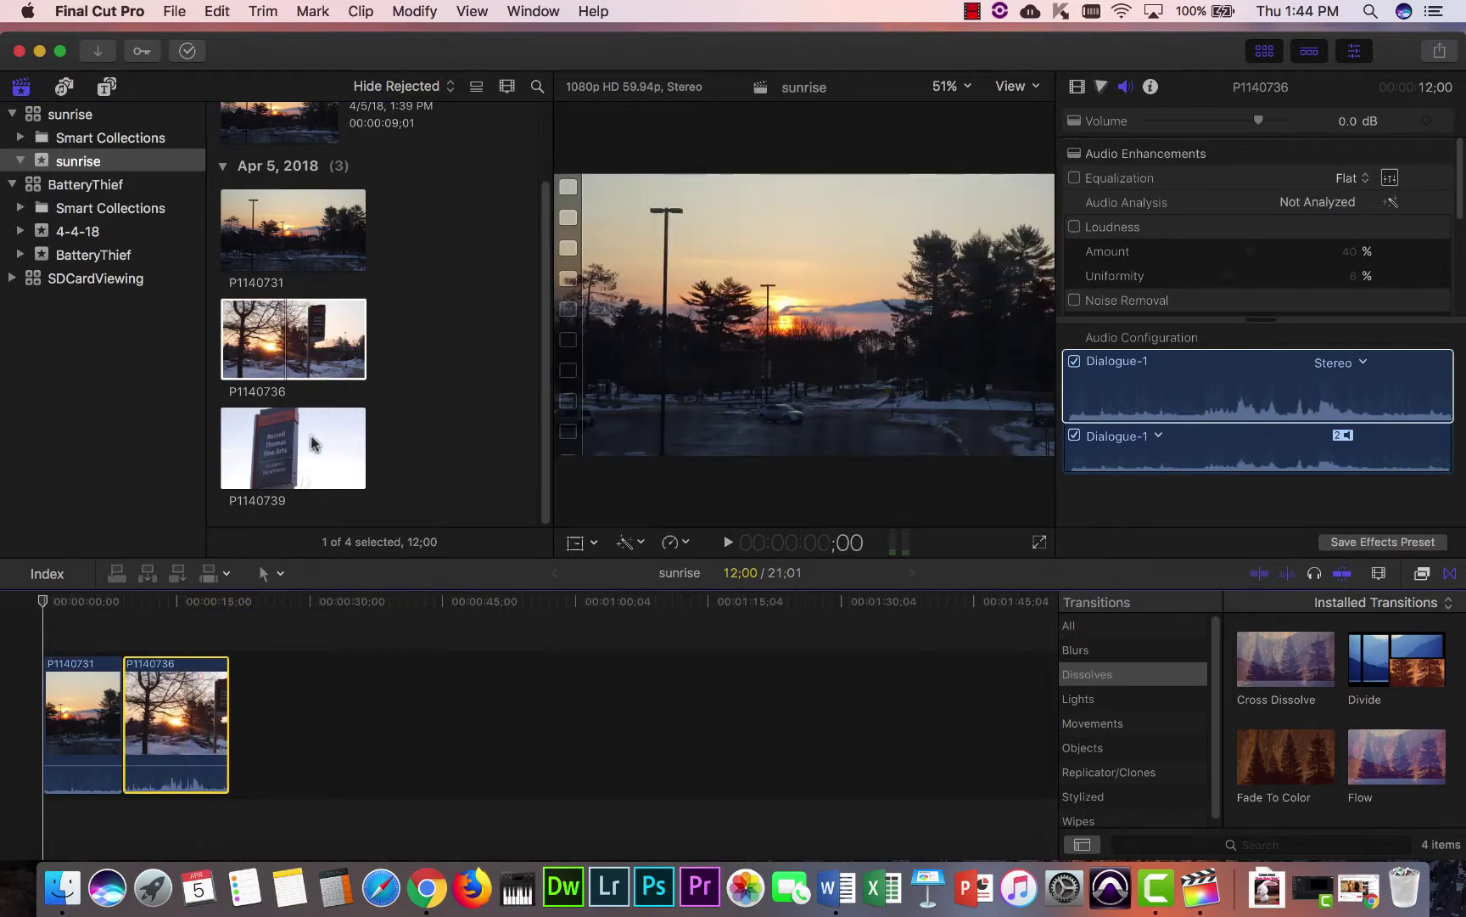
{"action": "left_click", "coordinate": [312, 443]}
{"action": "left_click_drag", "start_coordinate": [301, 451], "coordinate": [258, 723]}
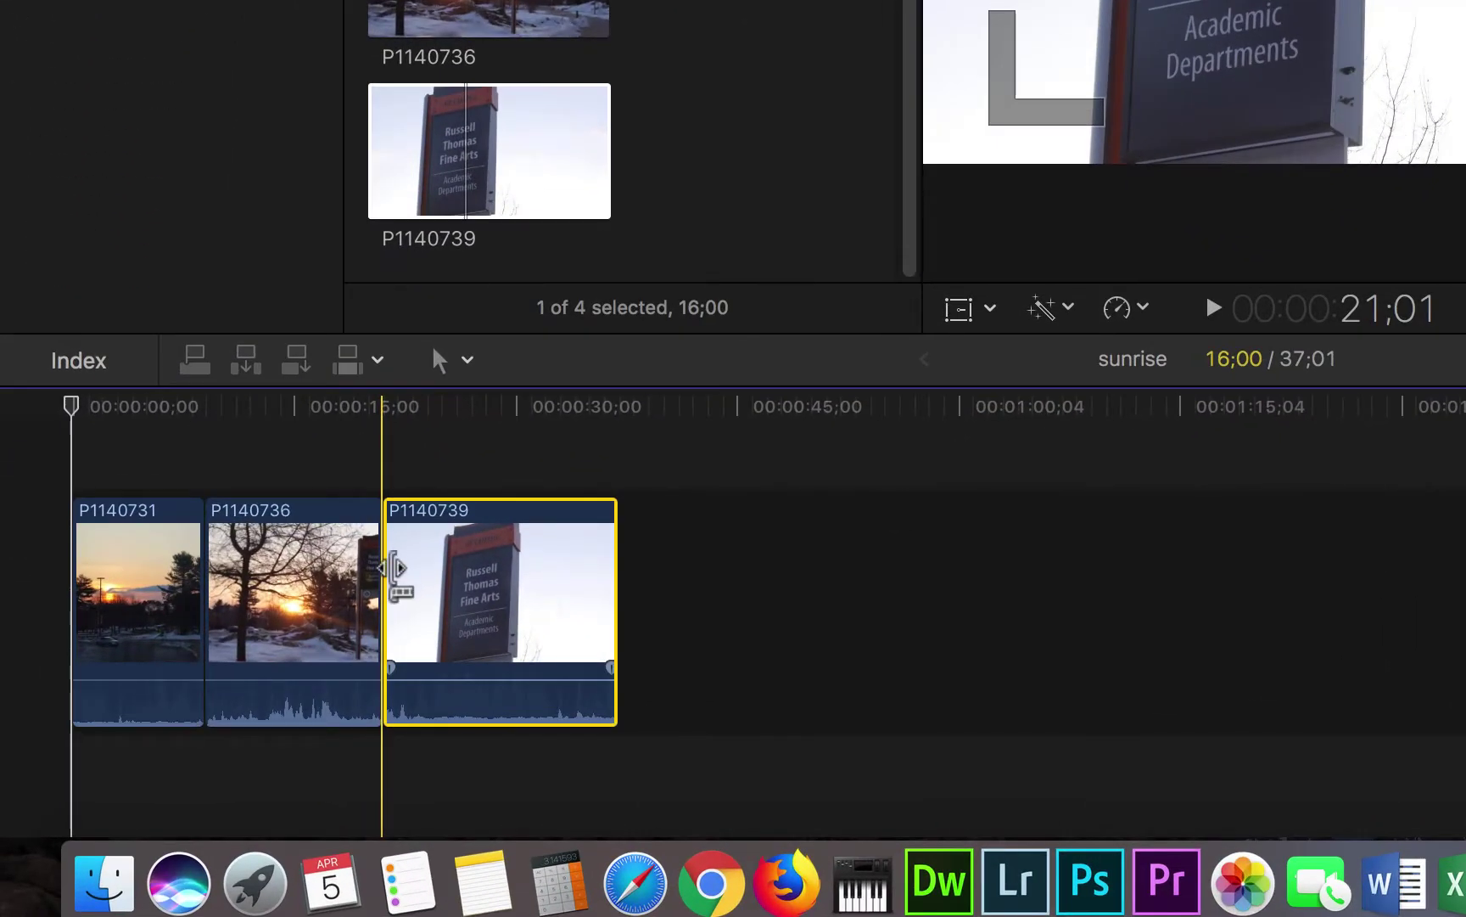
- Trim the start and end of P1140739 in the timeline, shortening the project to about 30;35
{"action": "left_click_drag", "start_coordinate": [393, 569], "coordinate": [441, 574]}
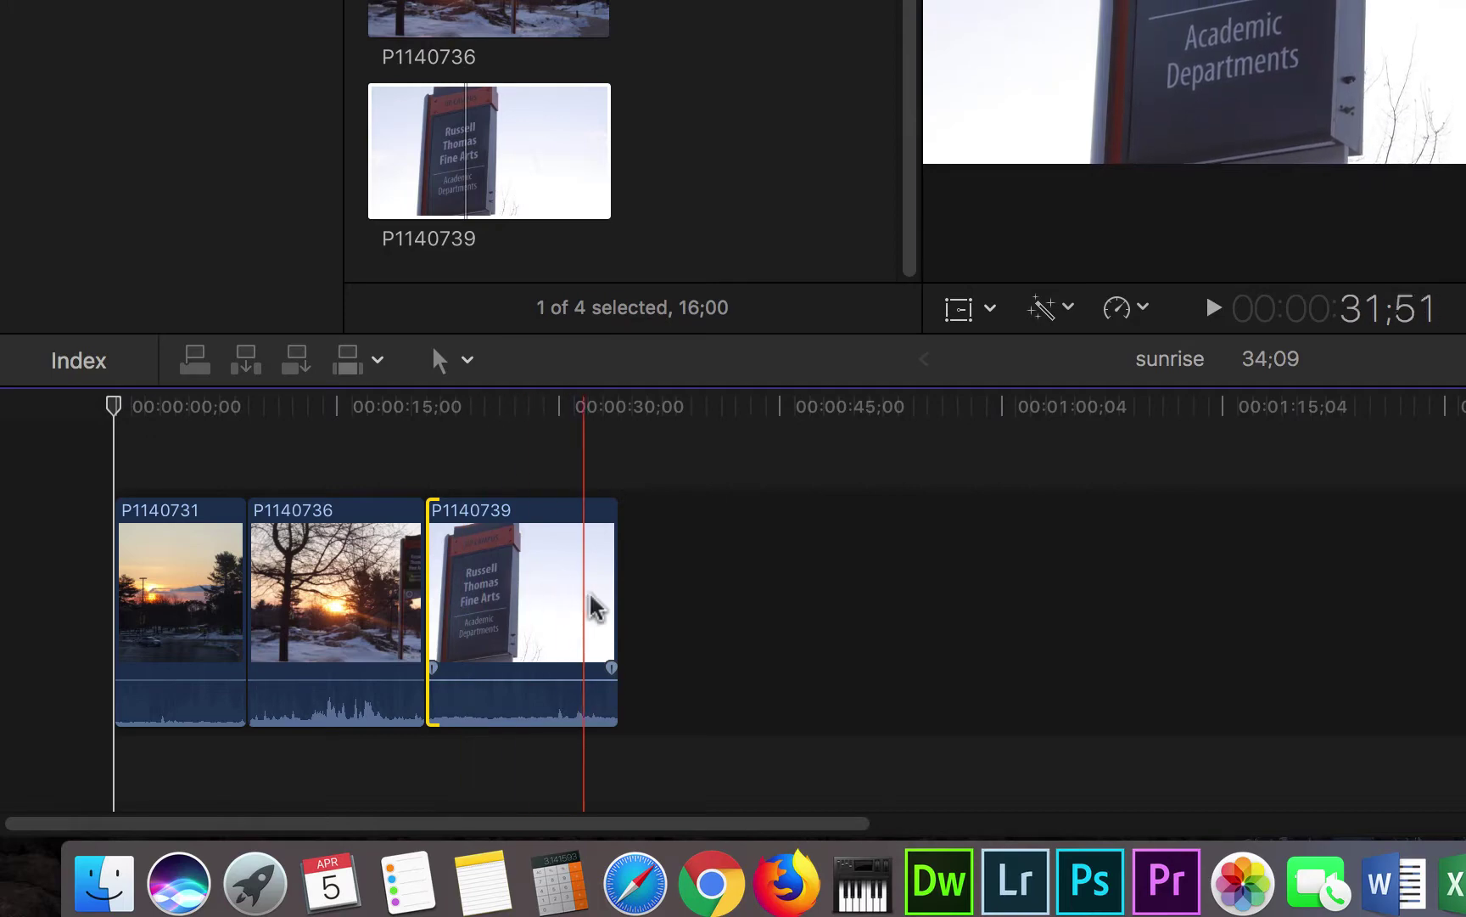
{"action": "left_click_drag", "start_coordinate": [599, 598], "coordinate": [557, 598]}
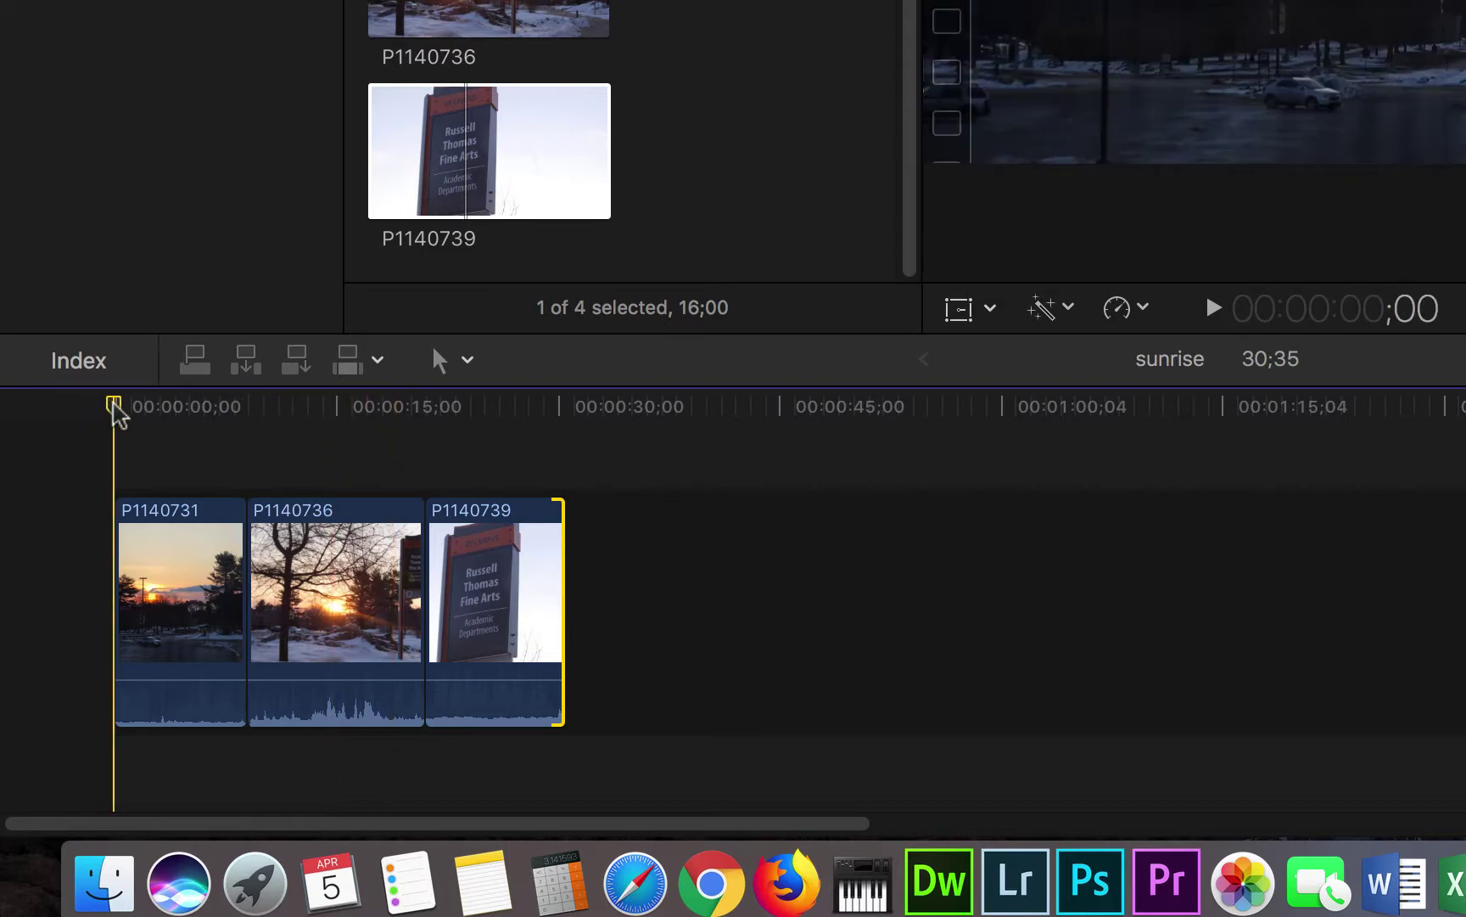
- Place the playhead at the cut between P1140736 and P1140739 at 21;01 and insert the full P1140739 clip there
{"action": "left_click_drag", "start_coordinate": [113, 406], "coordinate": [418, 465]}
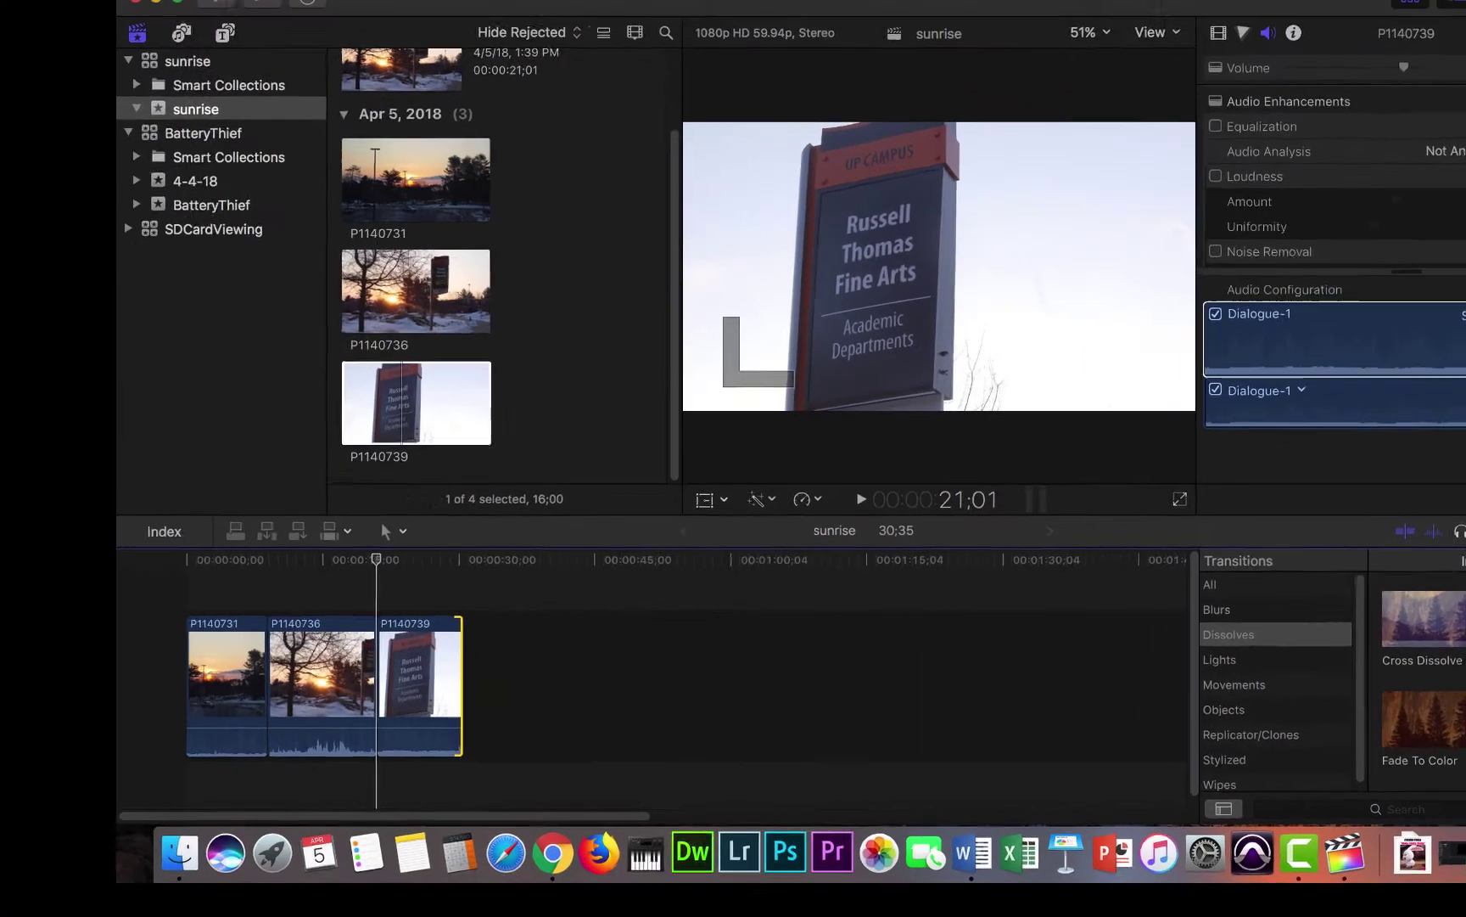
{"action": "left_click_drag", "start_coordinate": [410, 560], "coordinate": [408, 561]}
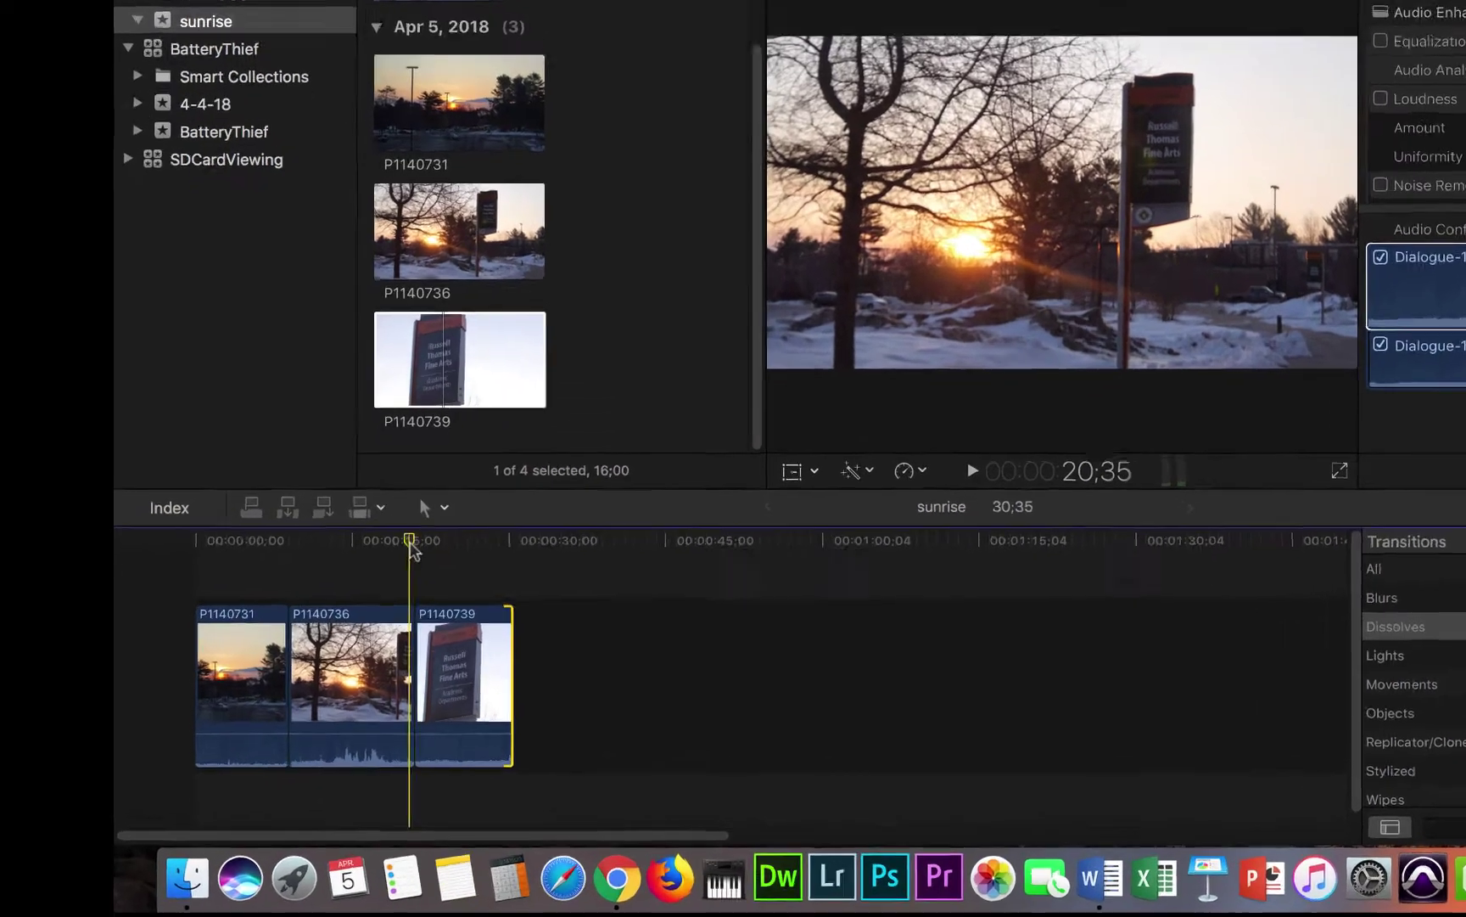
{"action": "left_click_drag", "start_coordinate": [409, 560], "coordinate": [329, 567]}
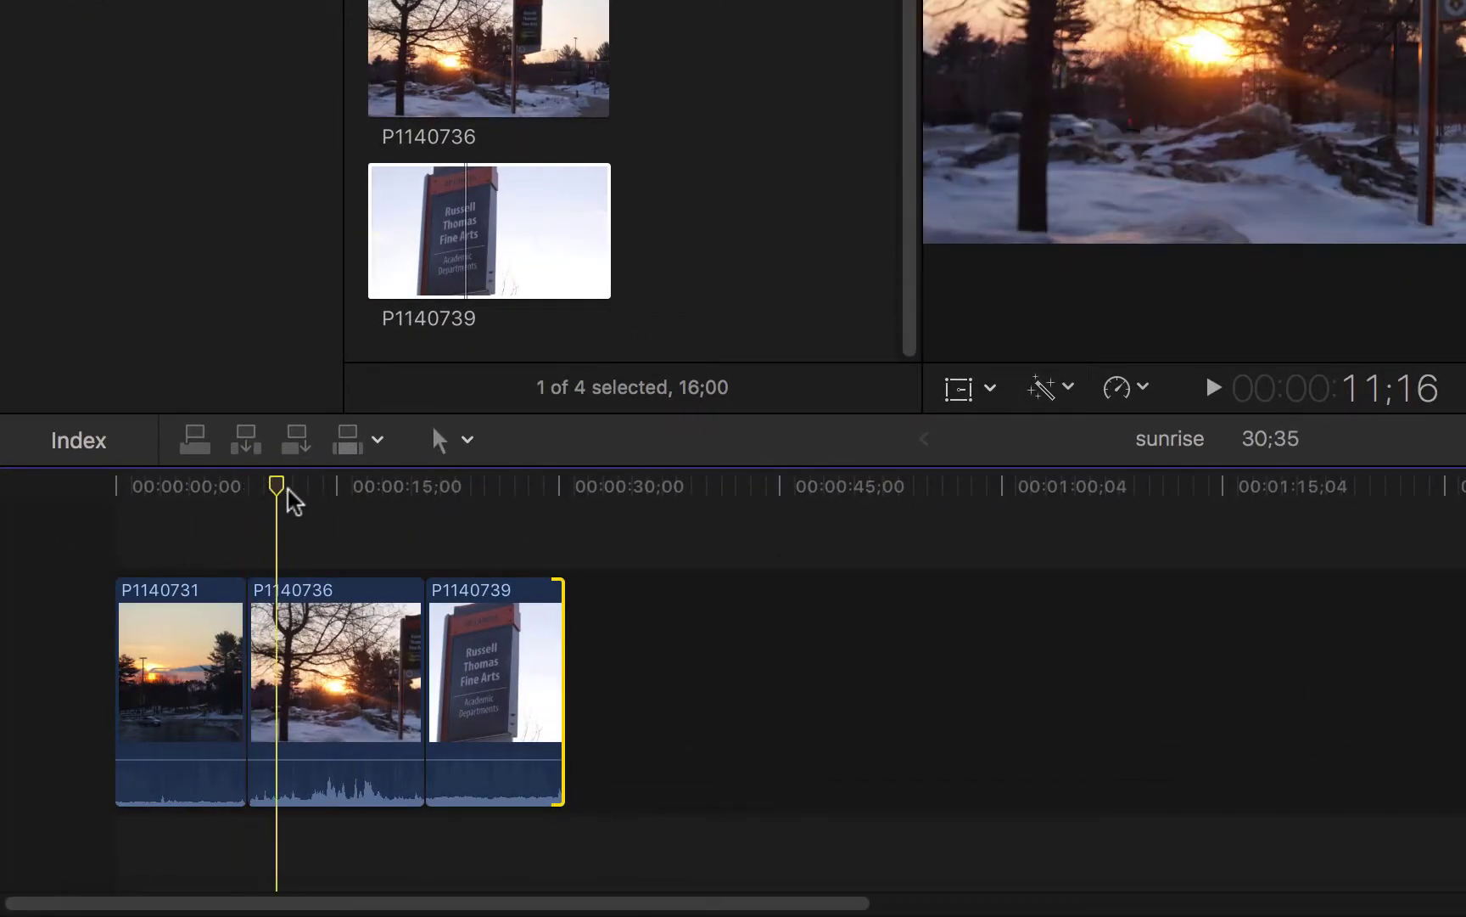
{"action": "left_click_drag", "start_coordinate": [287, 491], "coordinate": [413, 516]}
{"action": "left_click", "coordinate": [364, 512]}
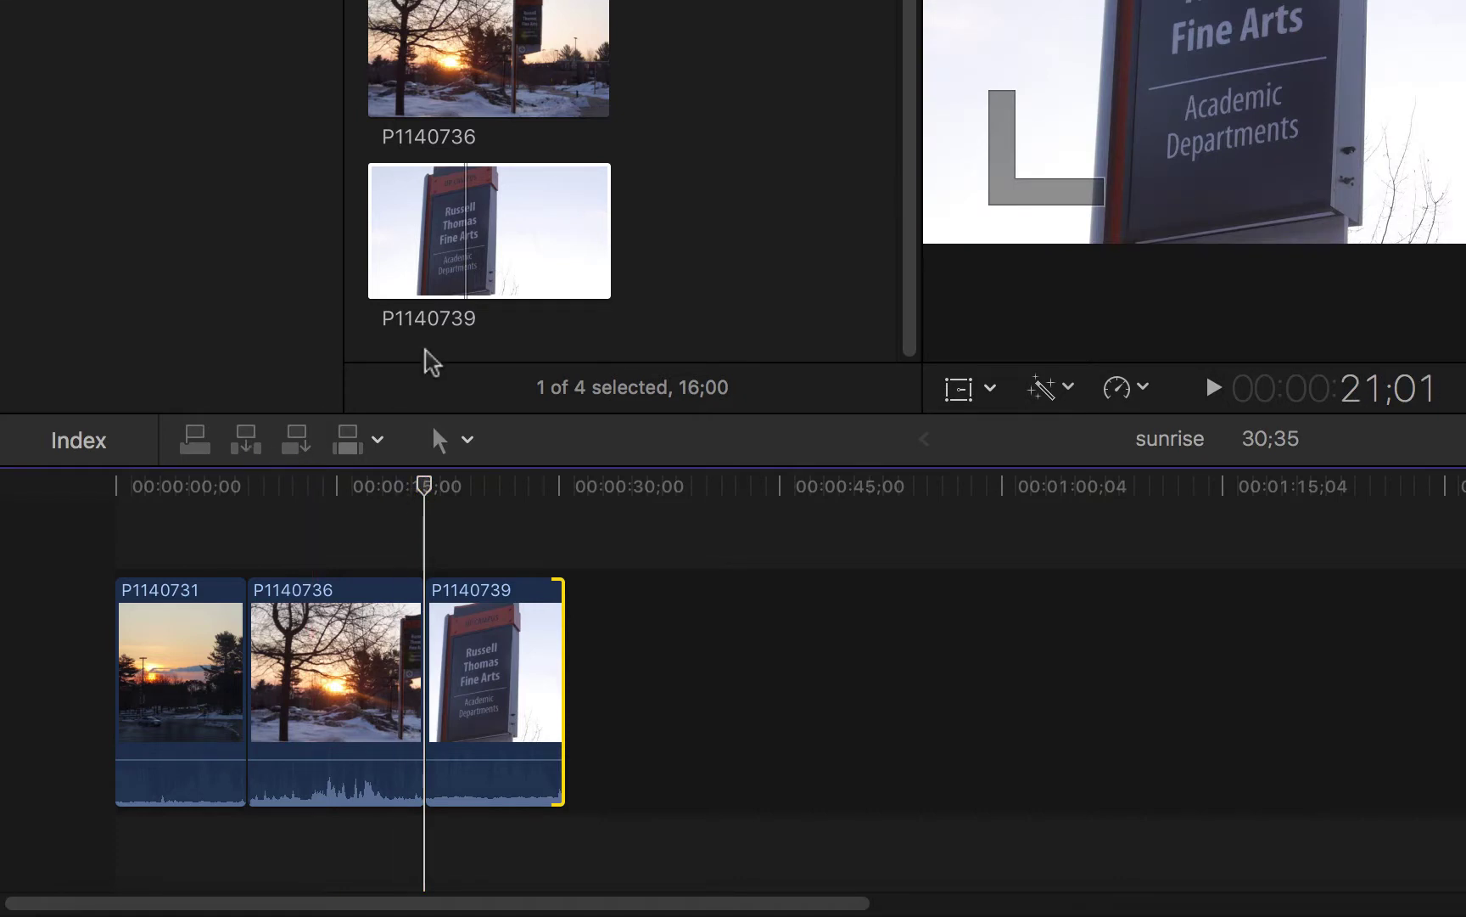
{"action": "left_click", "coordinate": [487, 278]}
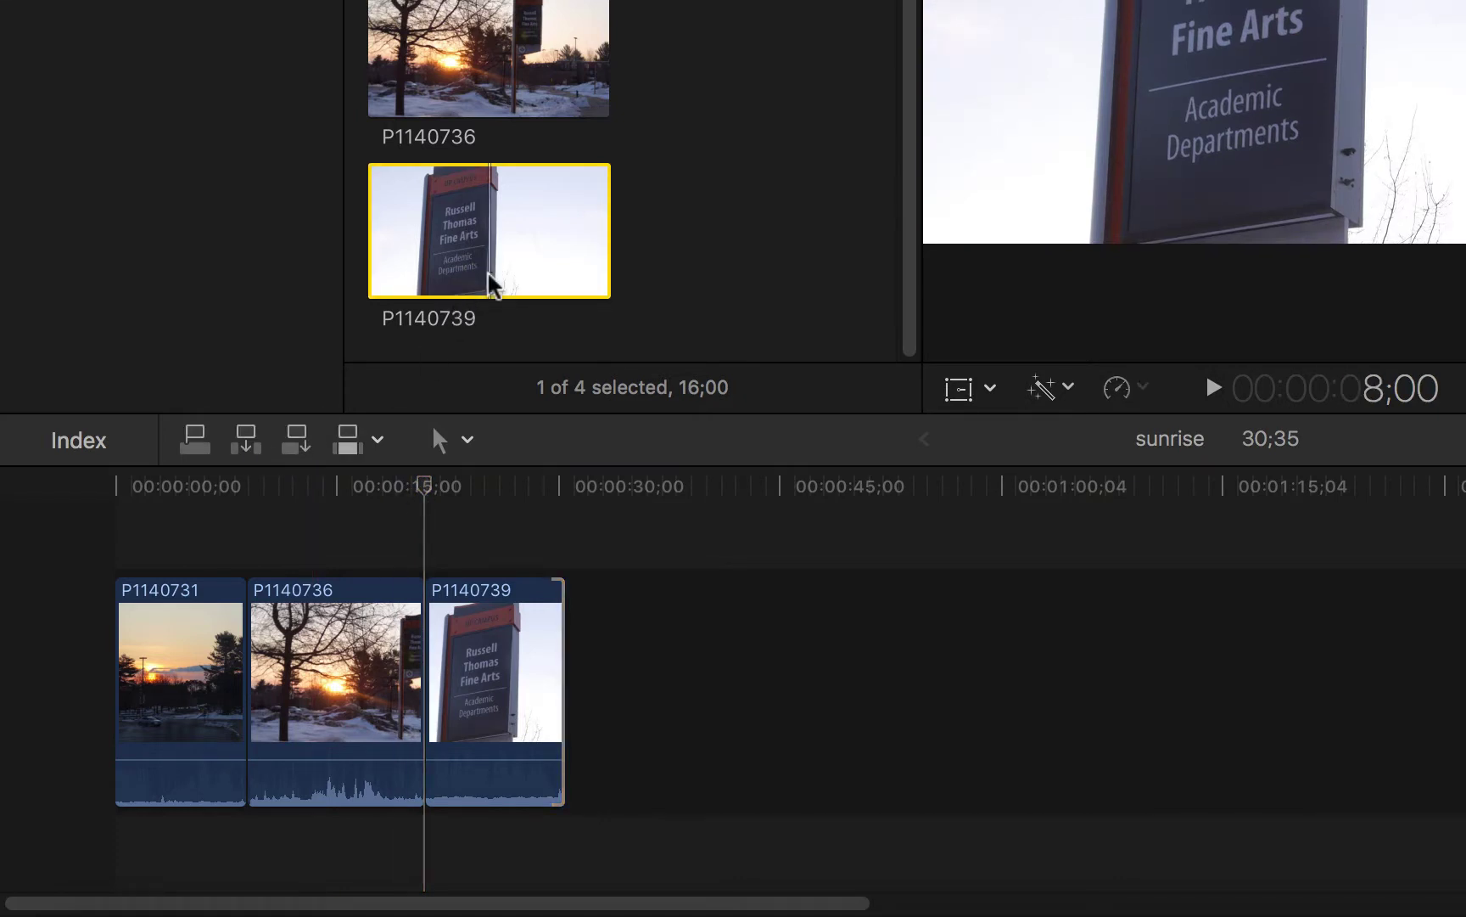
{"action": "left_click", "coordinate": [246, 438]}
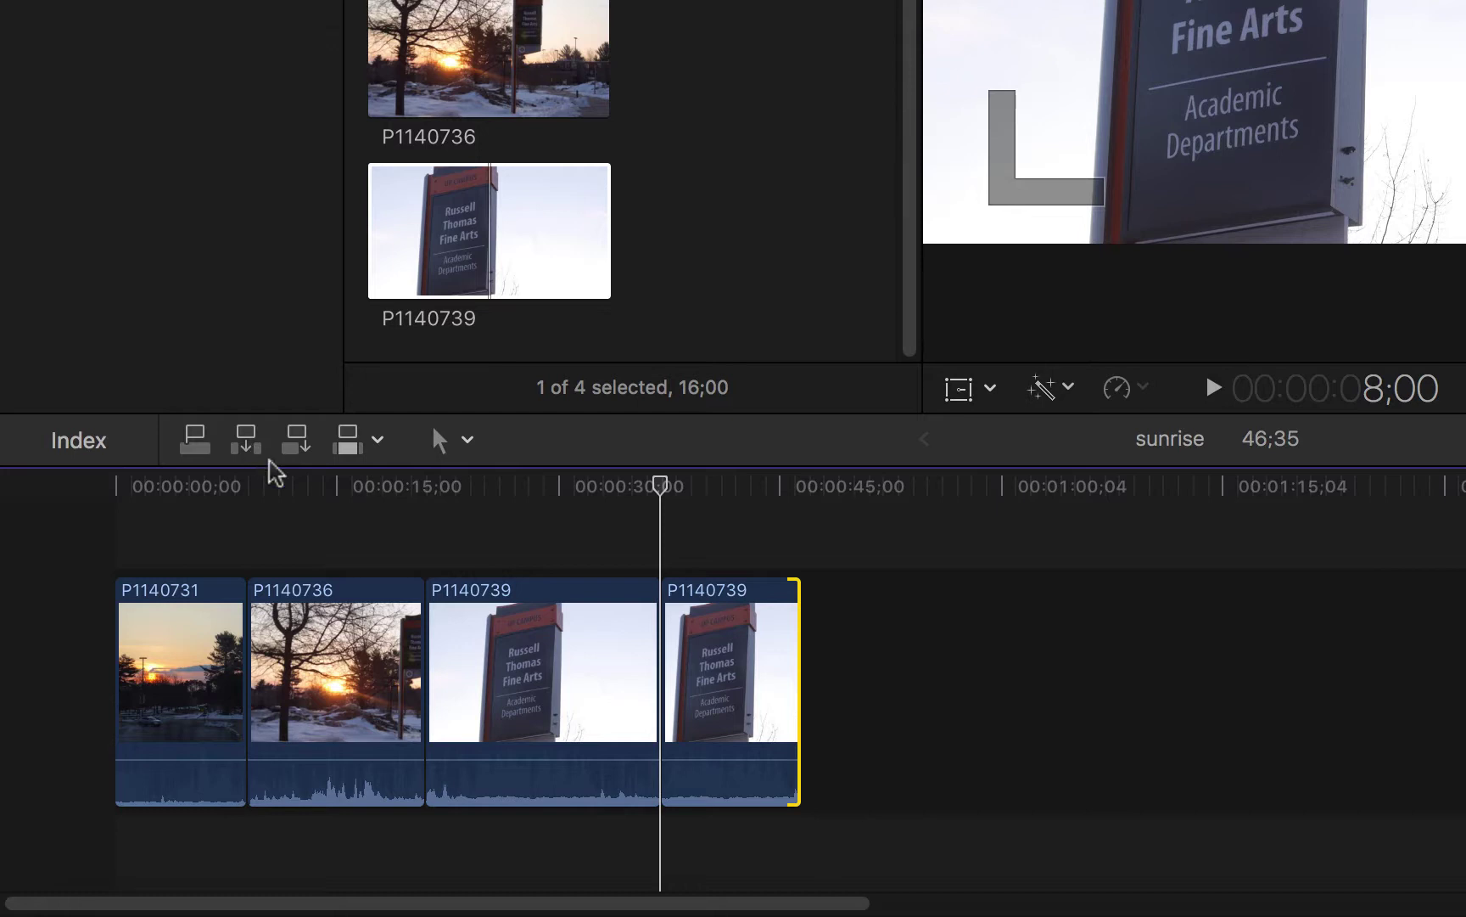
- Undo the insertion of the extra P1140739 clip in the timeline
{"action": "left_click_drag", "start_coordinate": [661, 485], "coordinate": [594, 500]}
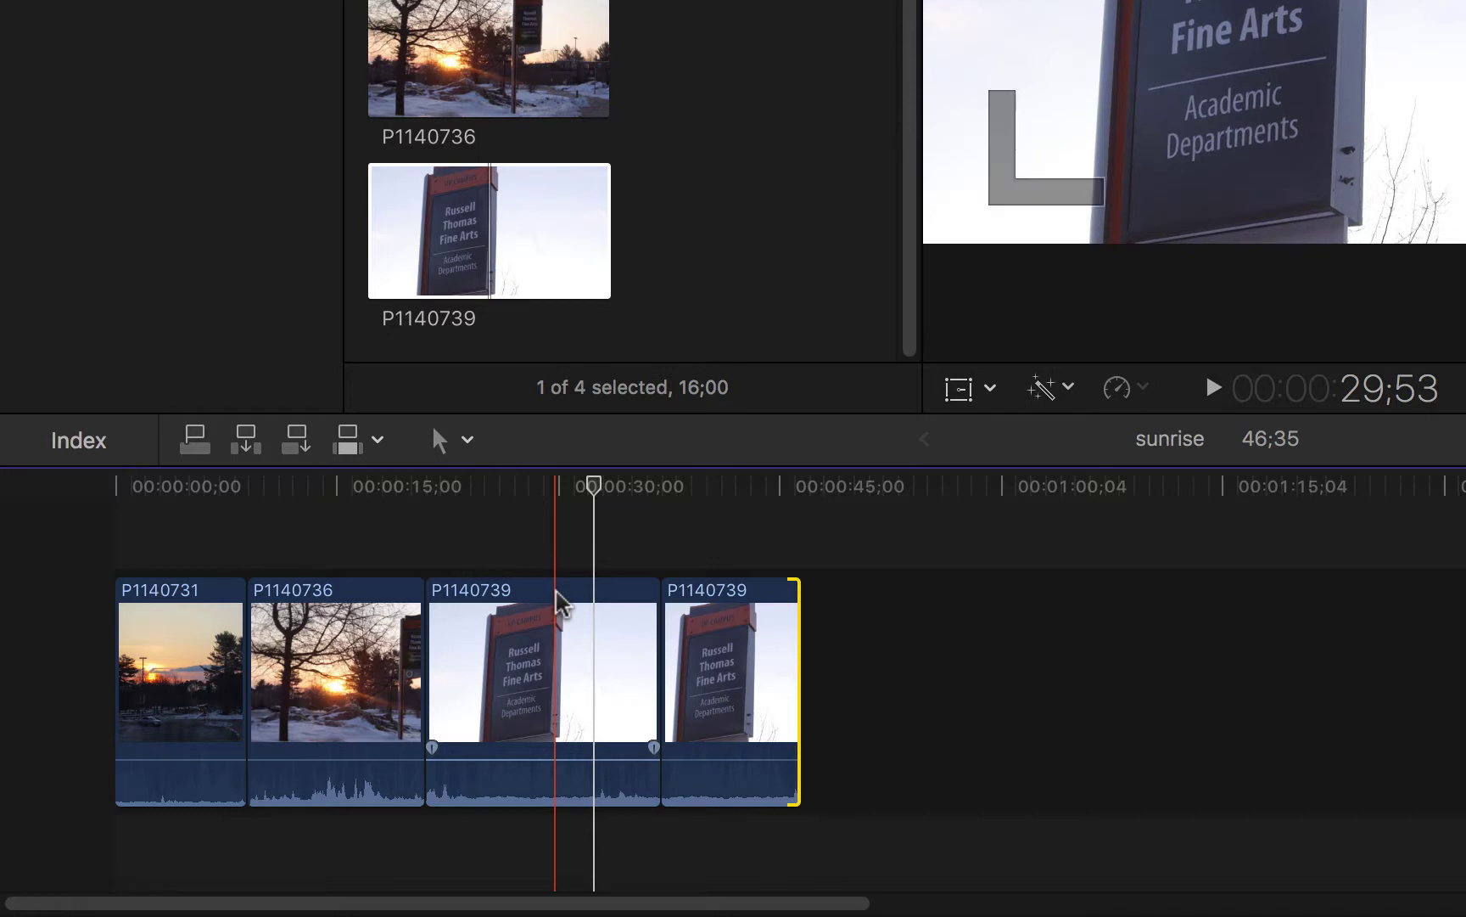
{"action": "key", "text": "super+z"}
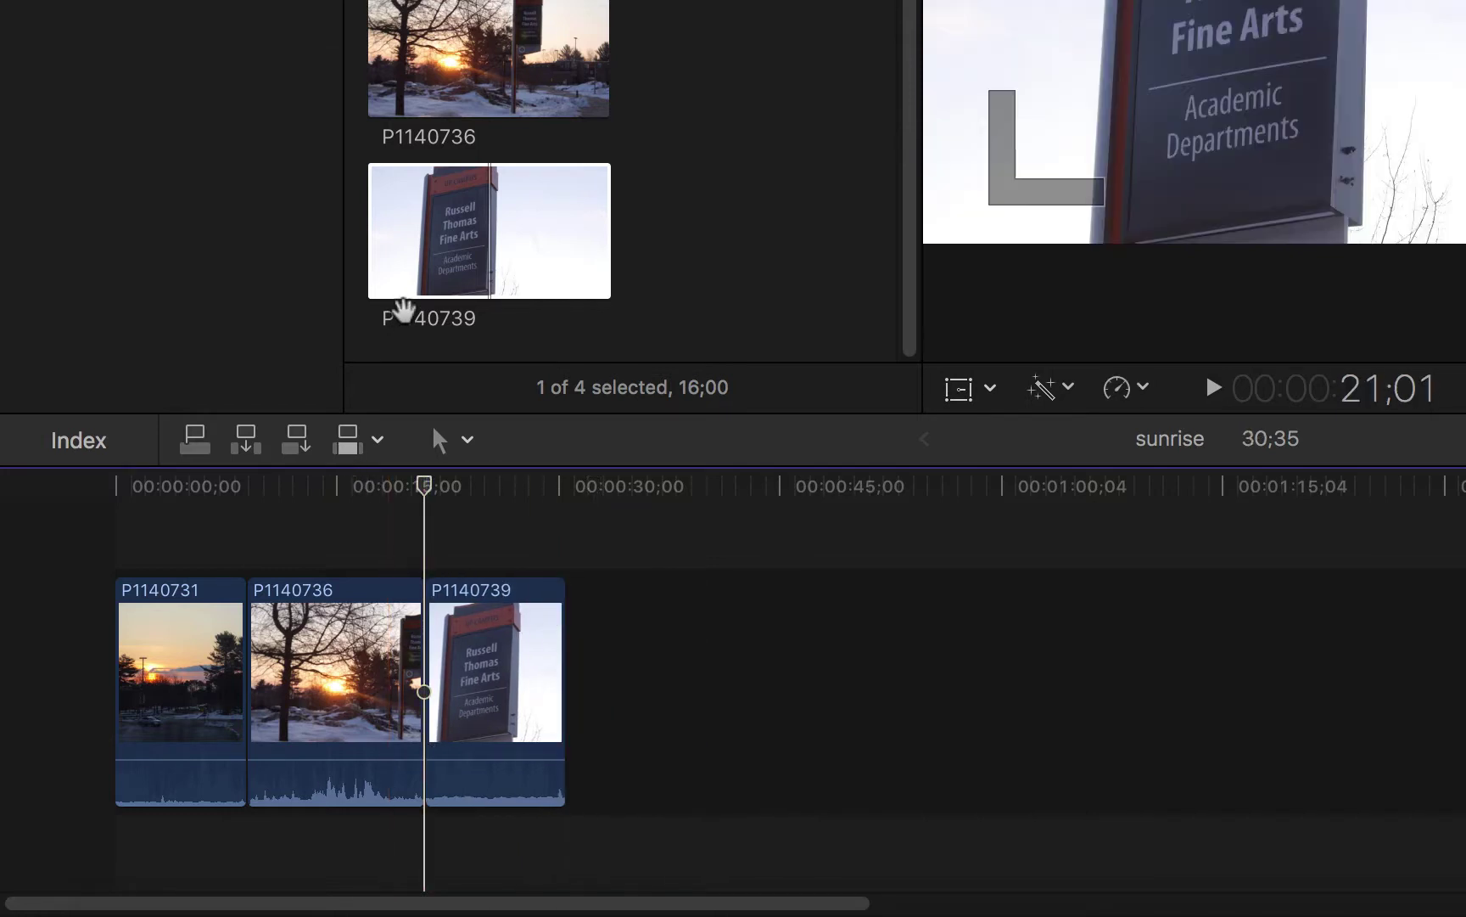
{"action": "left_click", "coordinate": [415, 281]}
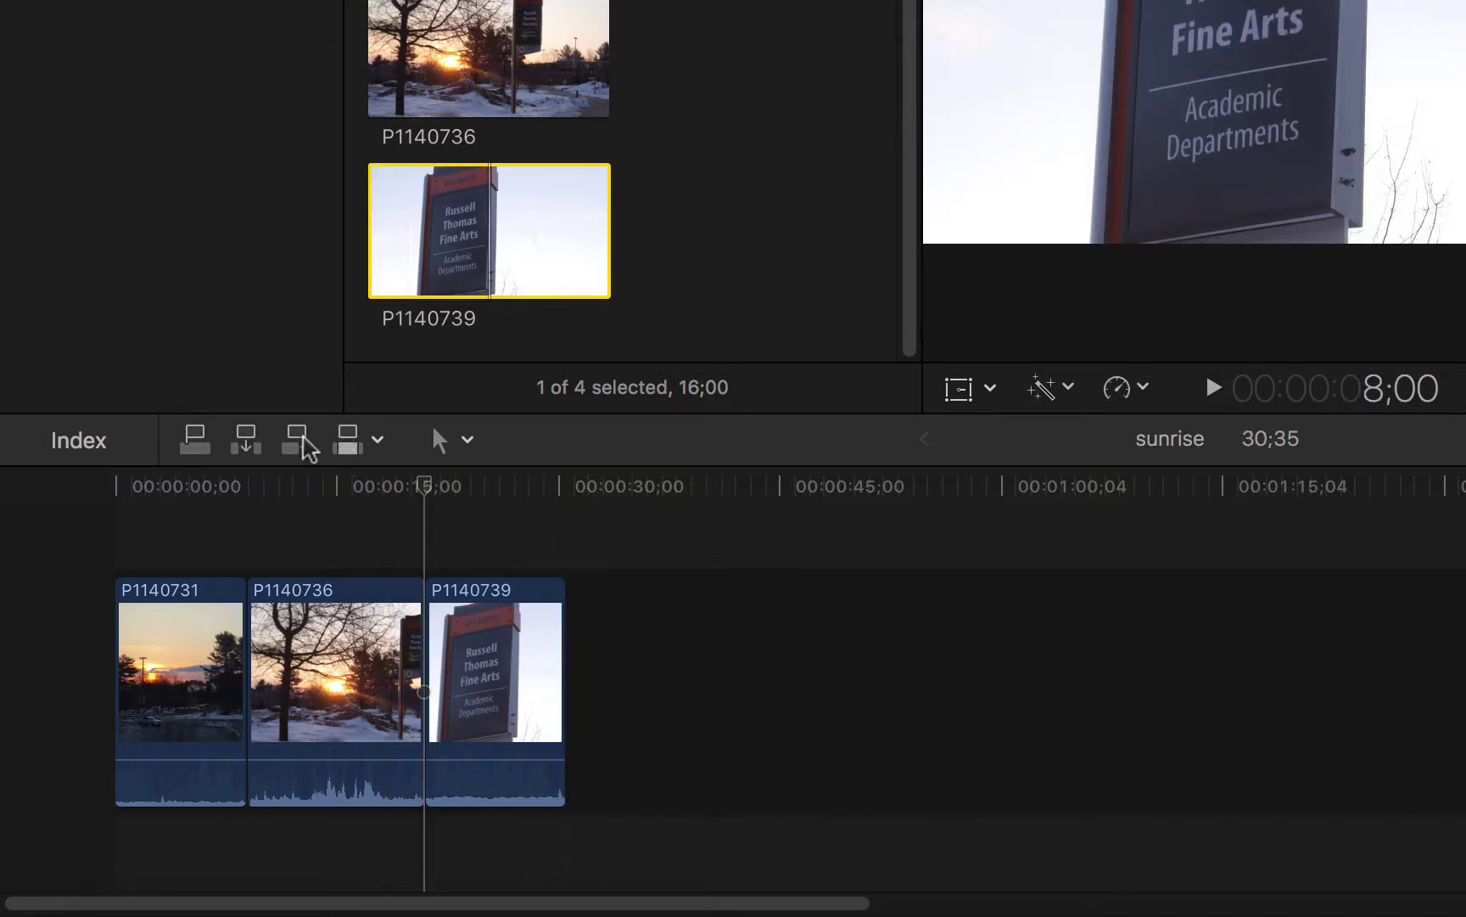
{"action": "left_click", "coordinate": [436, 540]}
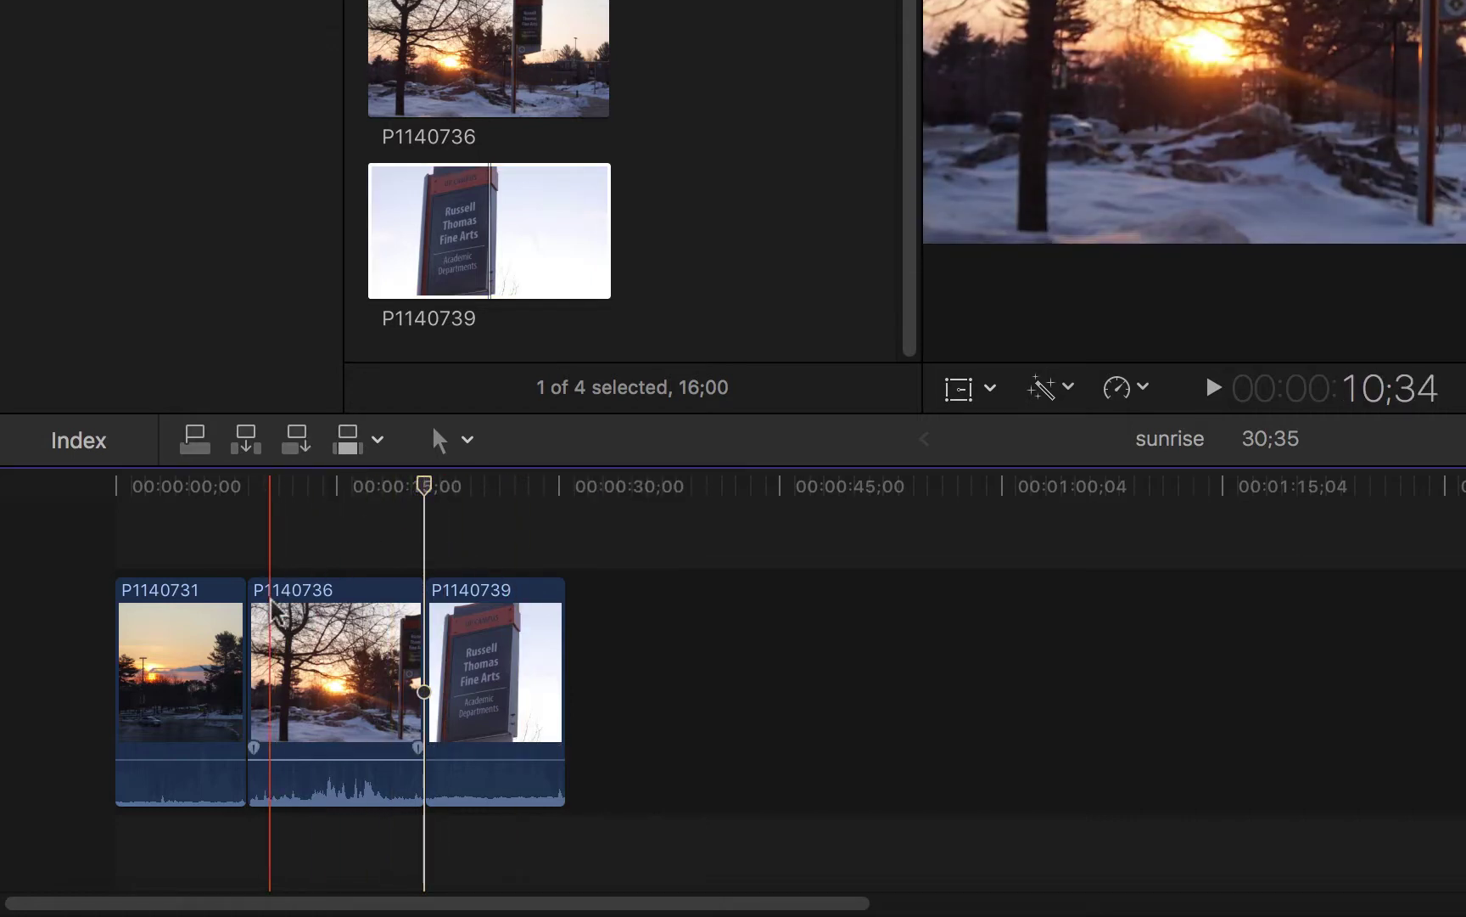
- Trim the timeline clips to about 5 to 6 seconds each, shortening the project to about 16;46
{"action": "left_click_drag", "start_coordinate": [240, 626], "coordinate": [305, 652]}
{"action": "left_click_drag", "start_coordinate": [393, 662], "coordinate": [315, 683]}
- Play the trimmed project from its beginning with the sound turned up, stopping within the third clip
{"action": "left_click_drag", "start_coordinate": [425, 486], "coordinate": [258, 508]}
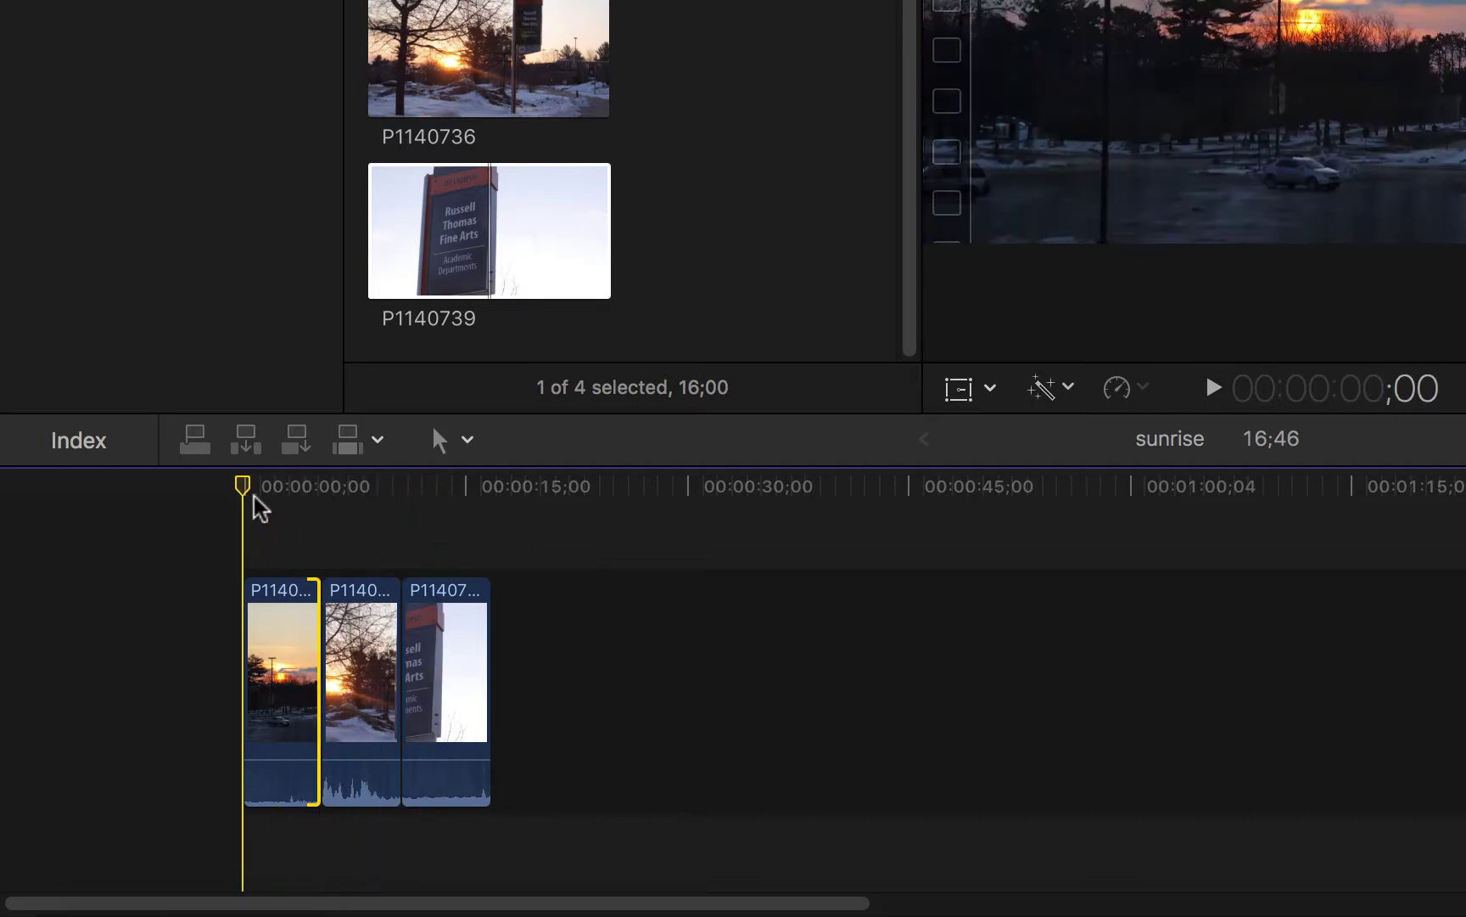
{"action": "key", "text": "space"}
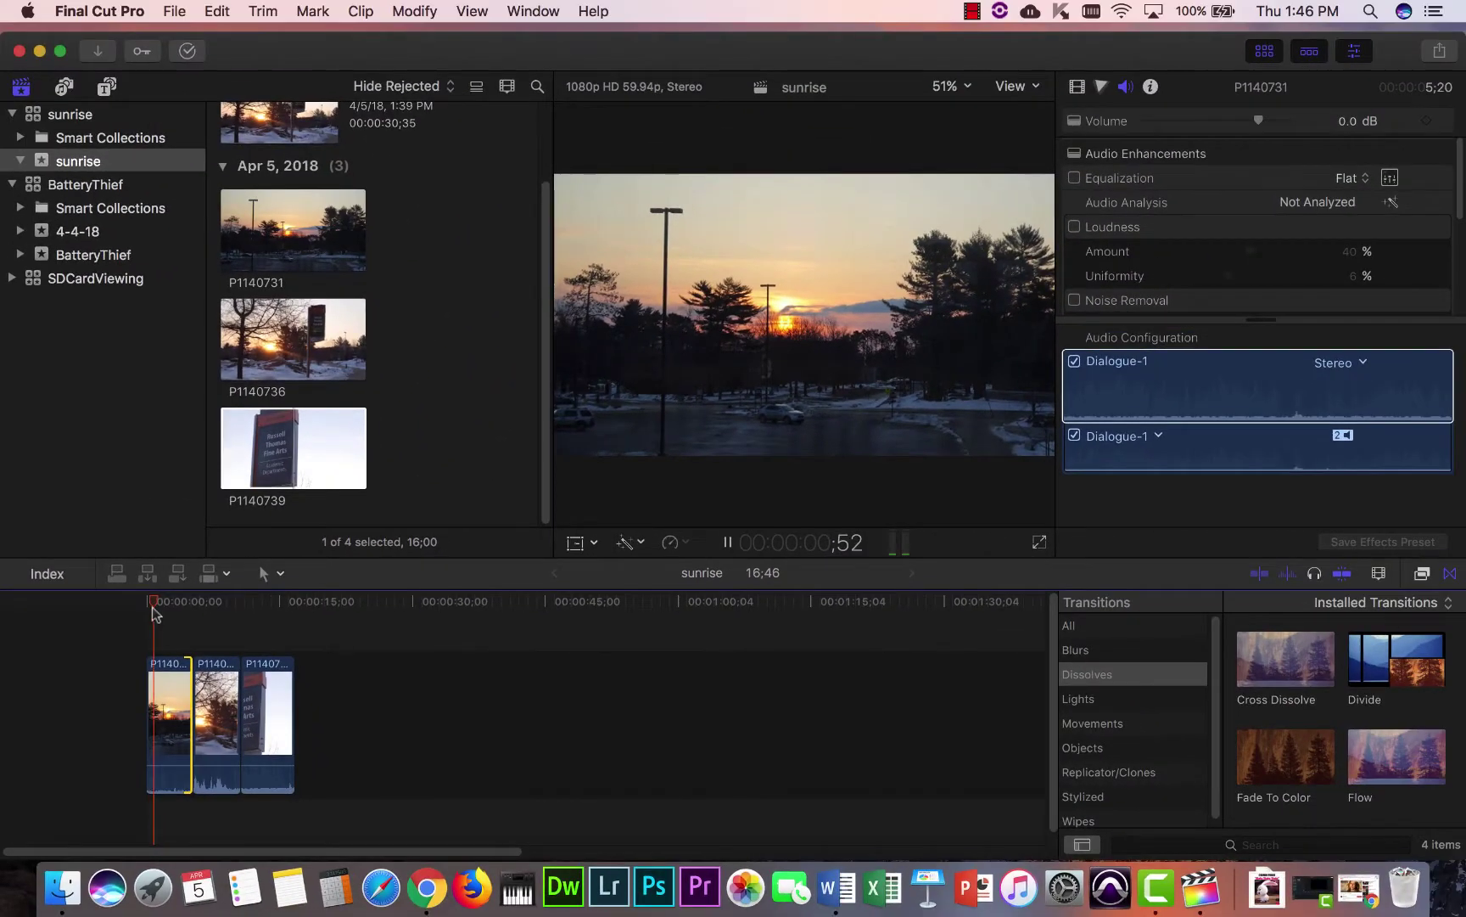
{"action": "key", "text": "XF86AudioRaiseVolume"}
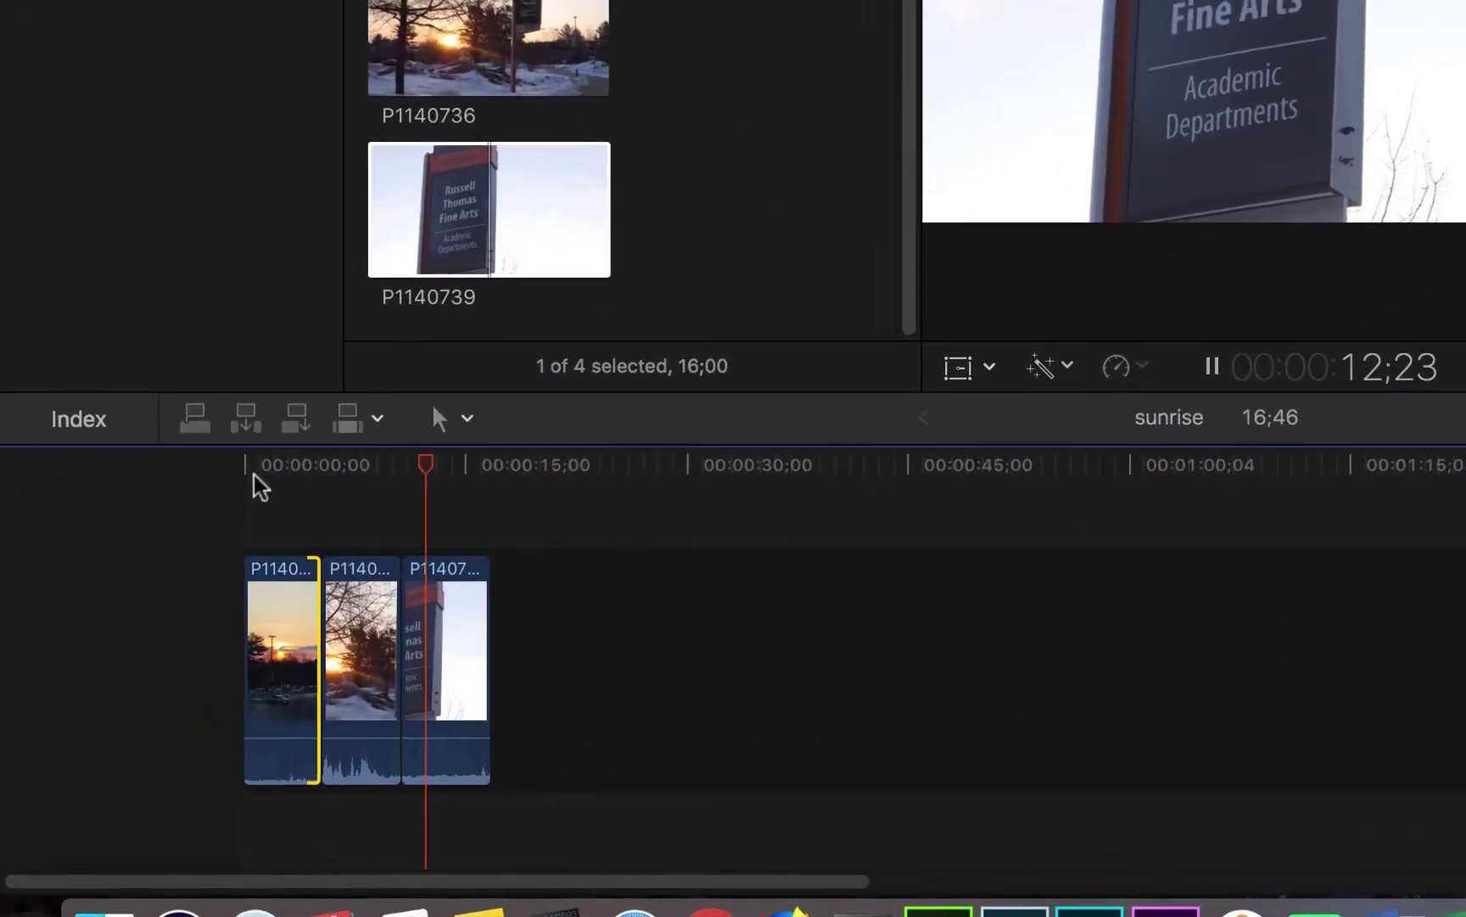
{"action": "key", "text": "space"}
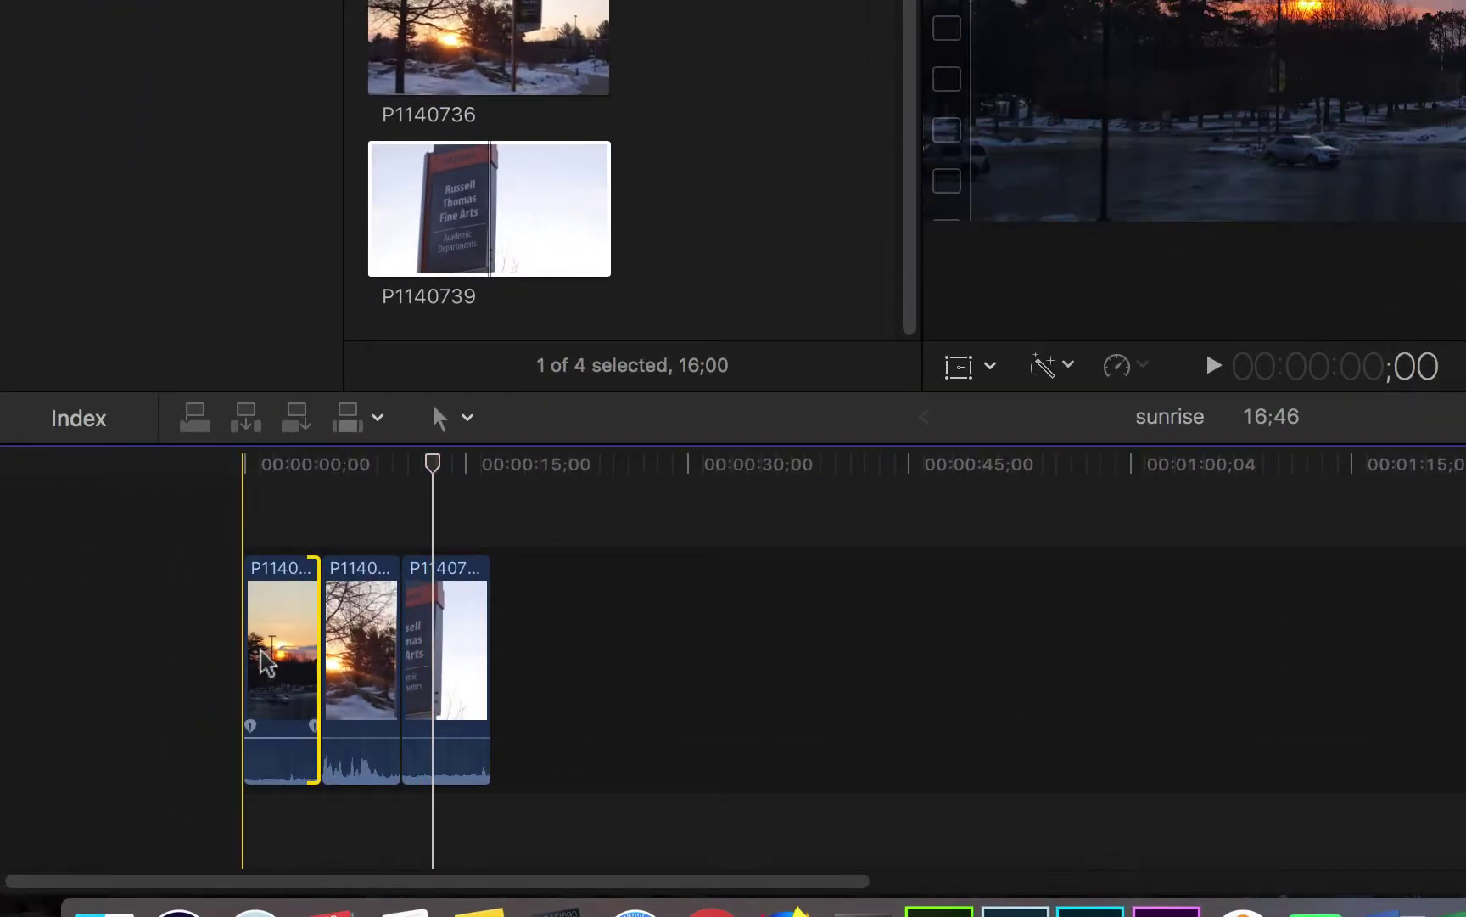
- Lower the audio level of all three timeline clips all the way down and play the project from the start
{"action": "mouse_move", "coordinate": [270, 737]}
{"action": "left_click_drag", "start_coordinate": [269, 738], "coordinate": [269, 802]}
{"action": "left_click_drag", "start_coordinate": [349, 737], "coordinate": [350, 802]}
{"action": "left_click_drag", "start_coordinate": [440, 737], "coordinate": [443, 791]}
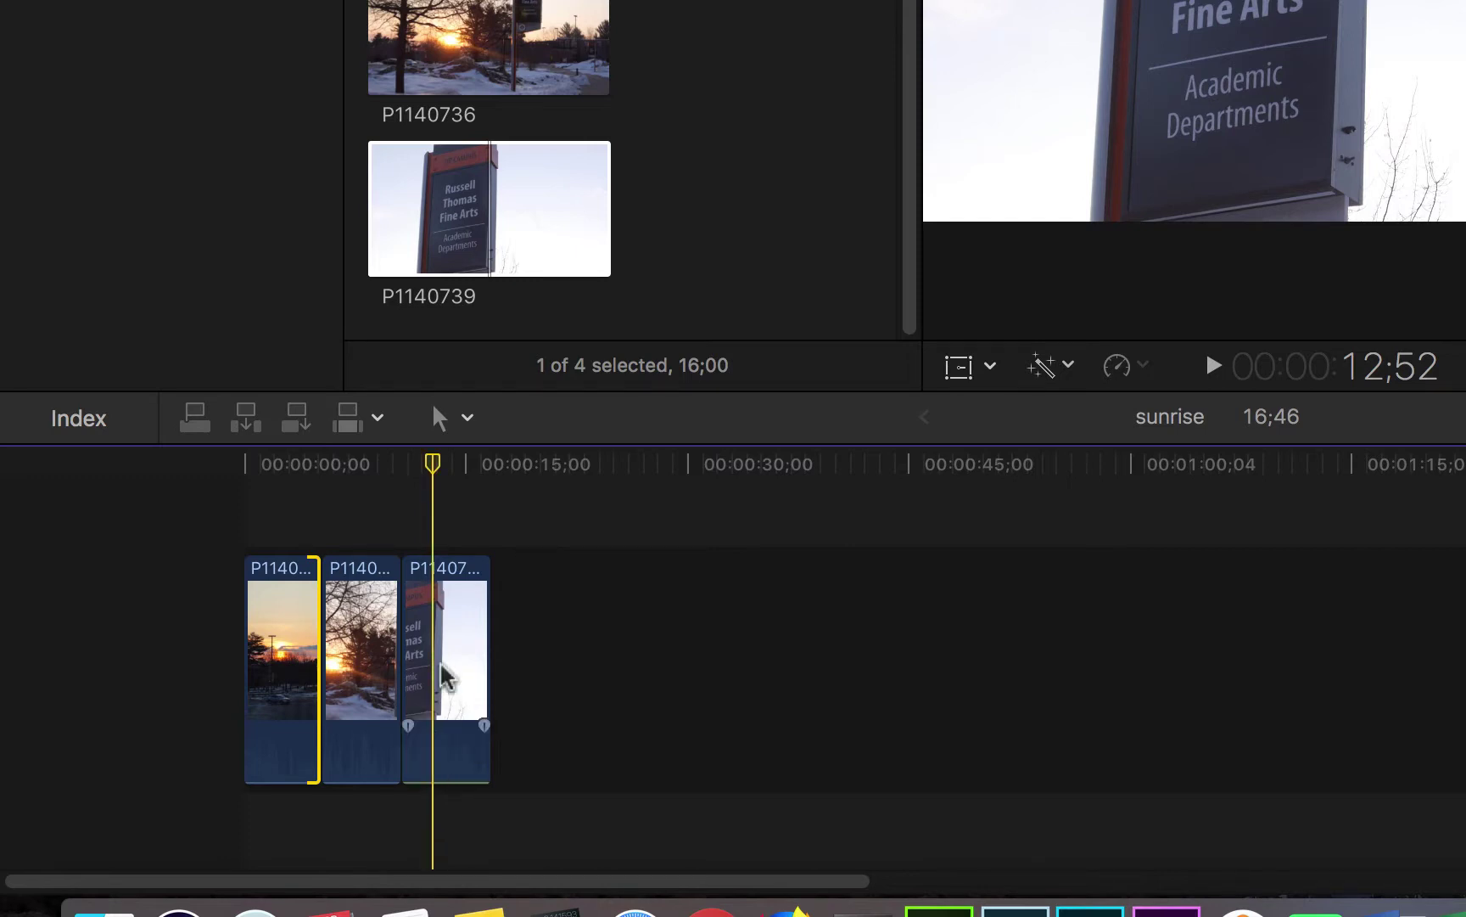
{"action": "left_click_drag", "start_coordinate": [434, 462], "coordinate": [253, 479]}
{"action": "key", "text": "space"}
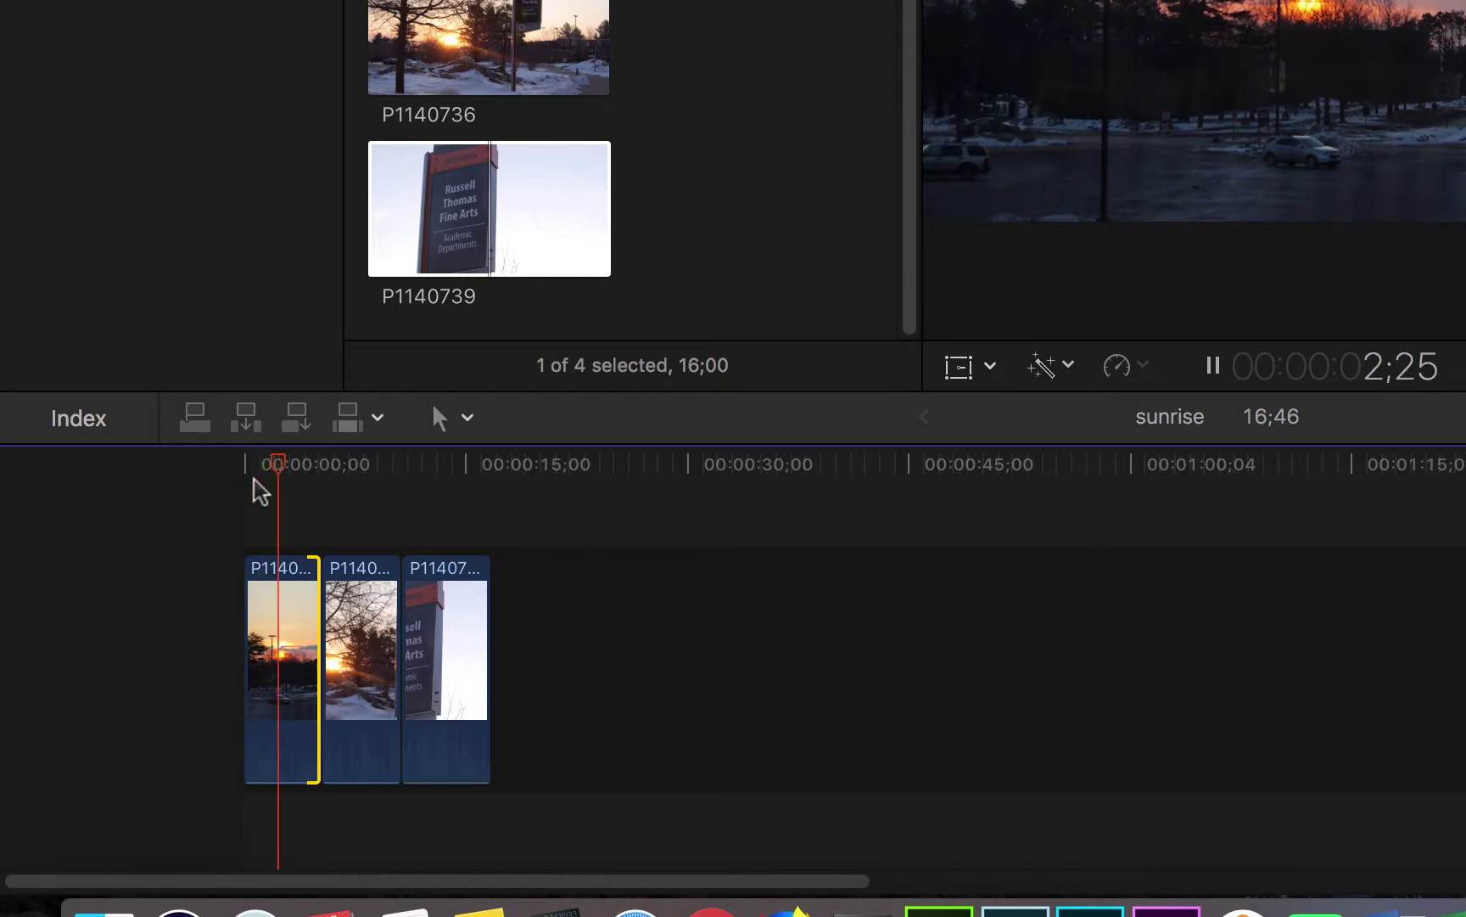
- Stop playback and try to pull the second and third timeline clips out of position with the Select tool
{"action": "key", "text": "space"}
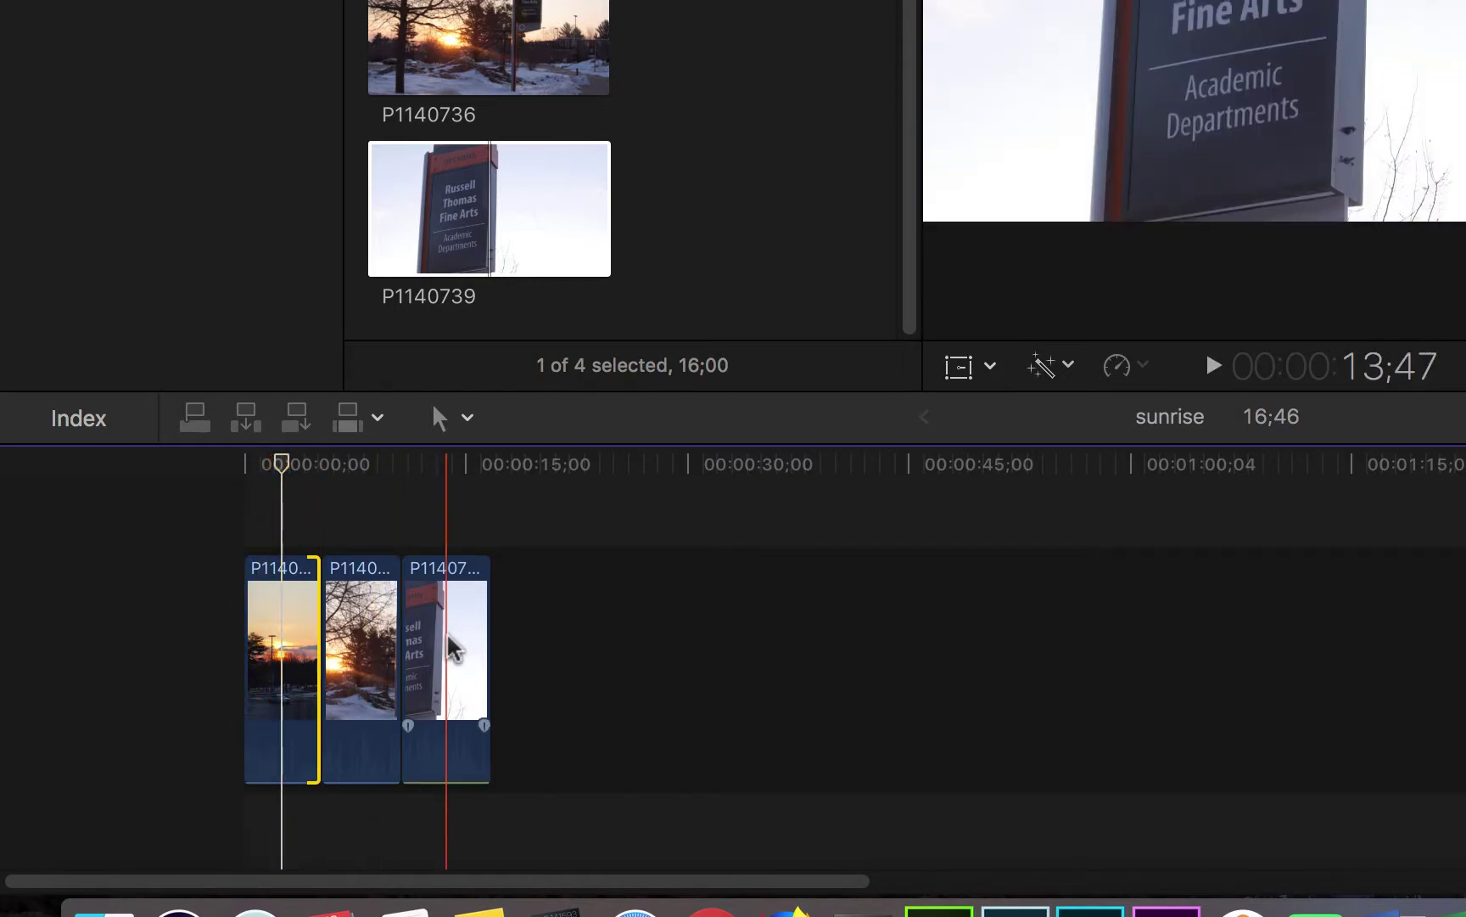
{"action": "left_click_drag", "start_coordinate": [450, 647], "coordinate": [802, 643]}
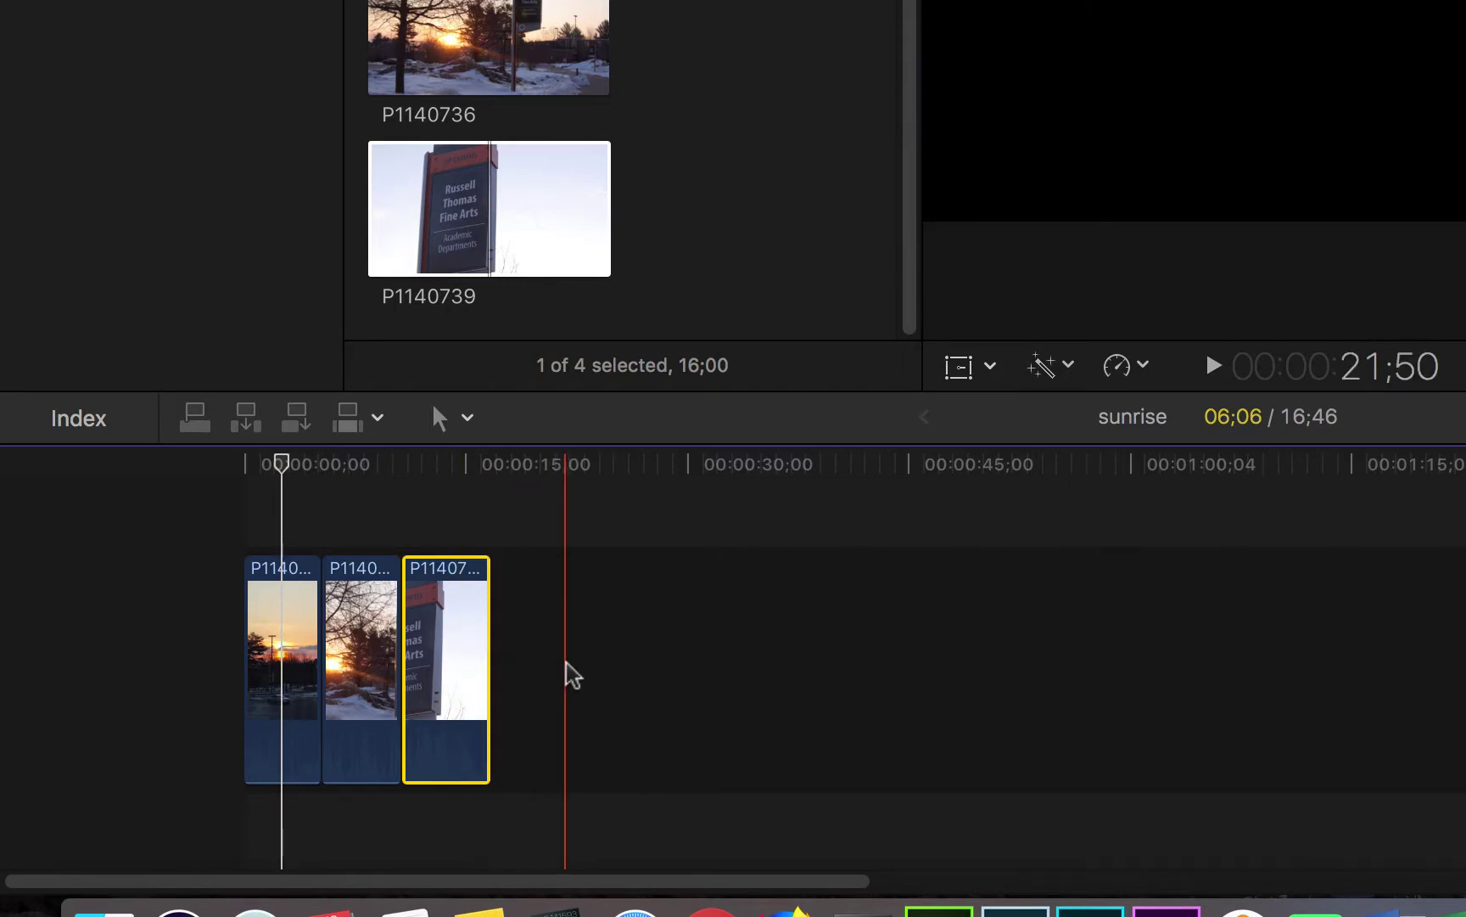
{"action": "left_click_drag", "start_coordinate": [437, 660], "coordinate": [683, 649]}
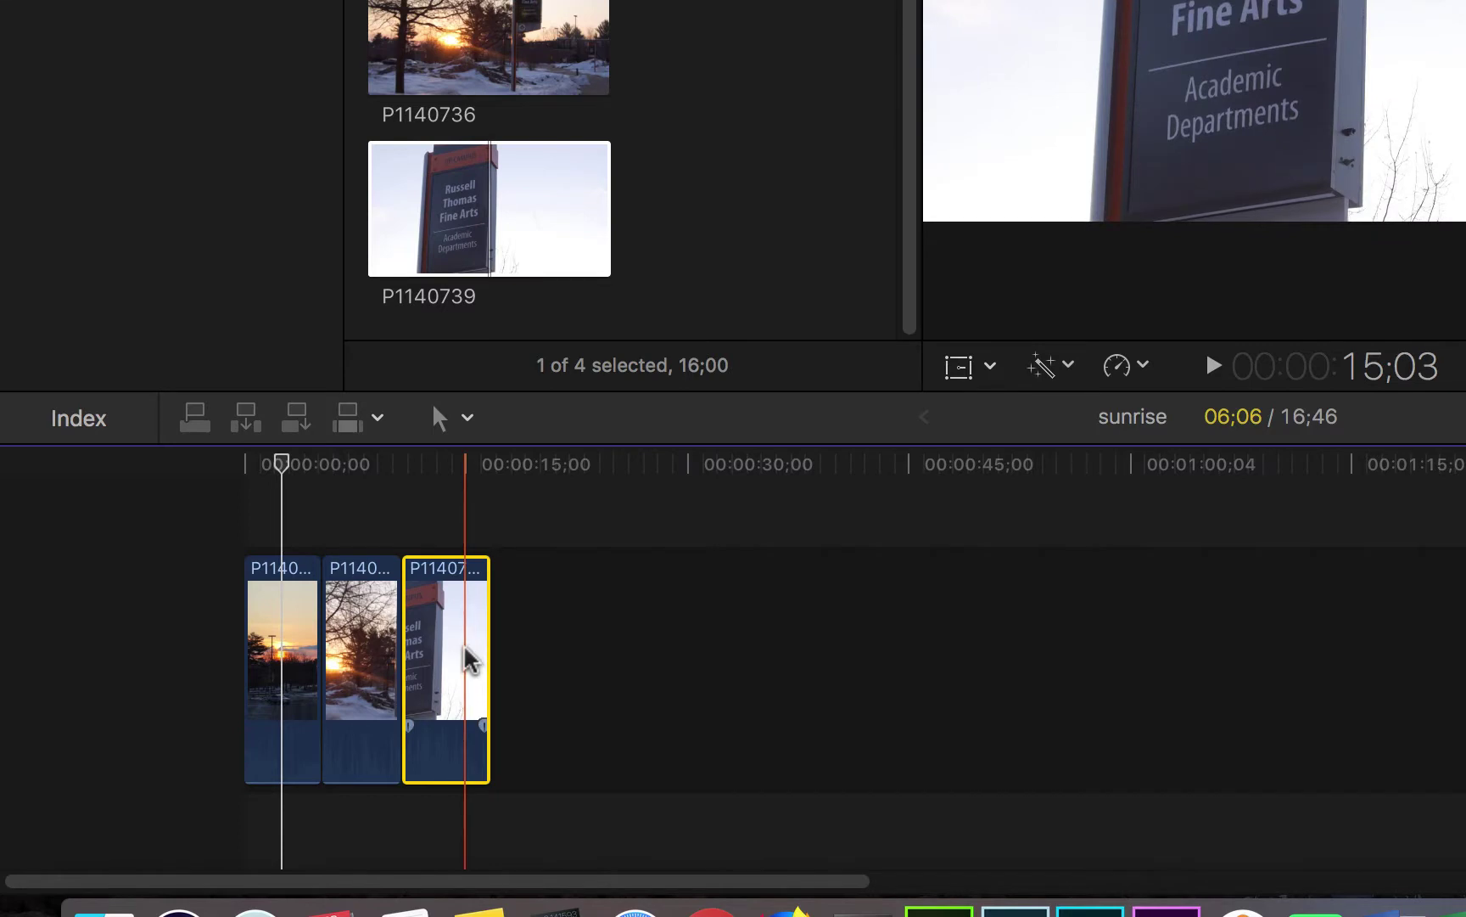
{"action": "left_click_drag", "start_coordinate": [370, 664], "coordinate": [544, 667]}
{"action": "left_click_drag", "start_coordinate": [392, 671], "coordinate": [500, 672]}
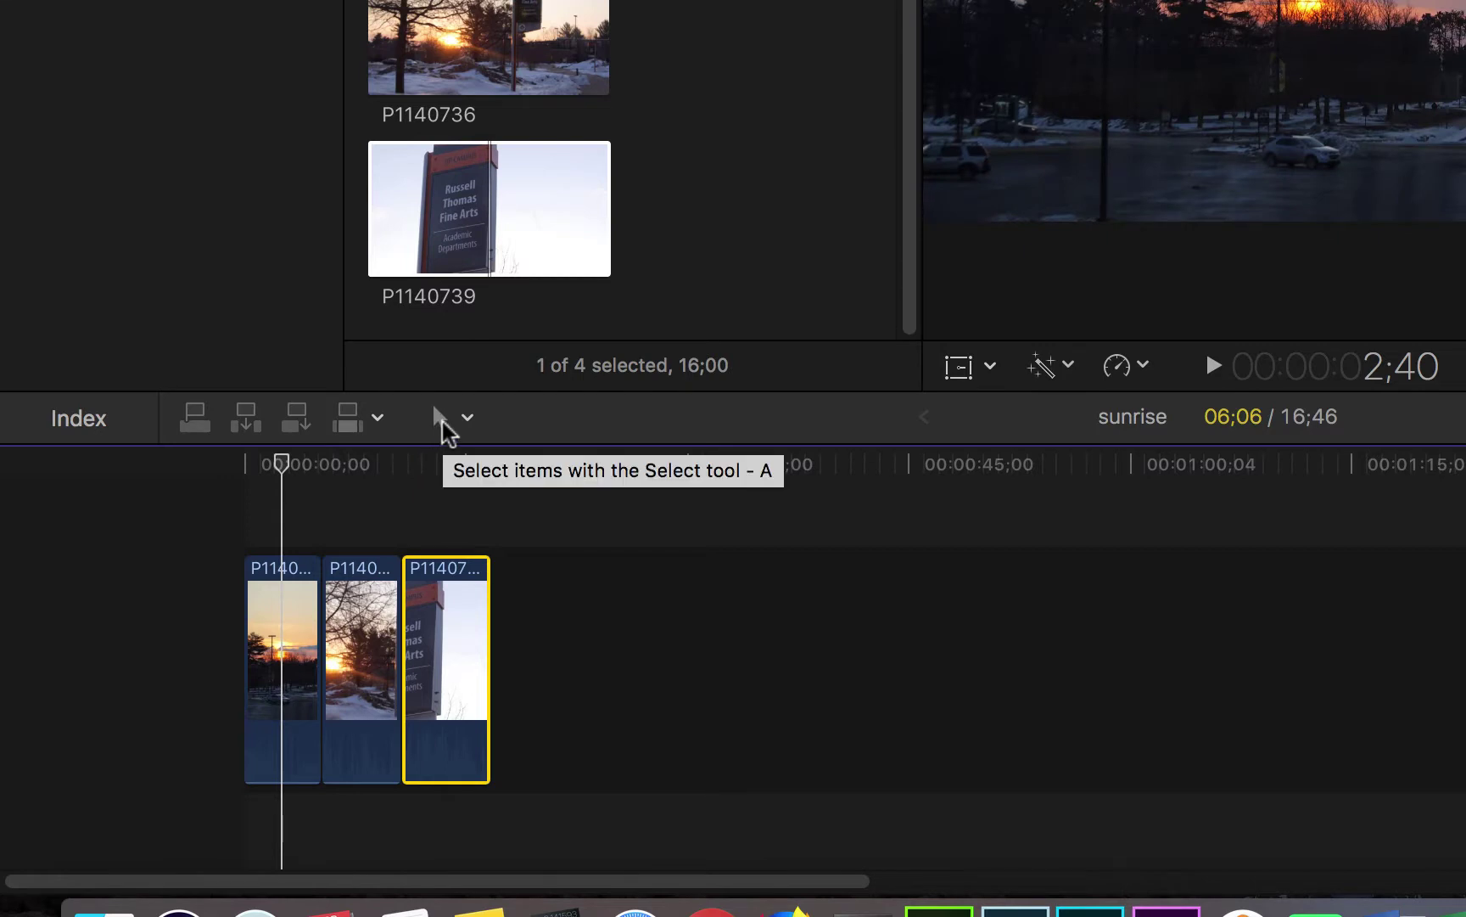
- Move the third timeline clip later with the Position tool, leaving a gap of about 6 seconds before it, and select that gap
{"action": "left_click", "coordinate": [442, 419]}
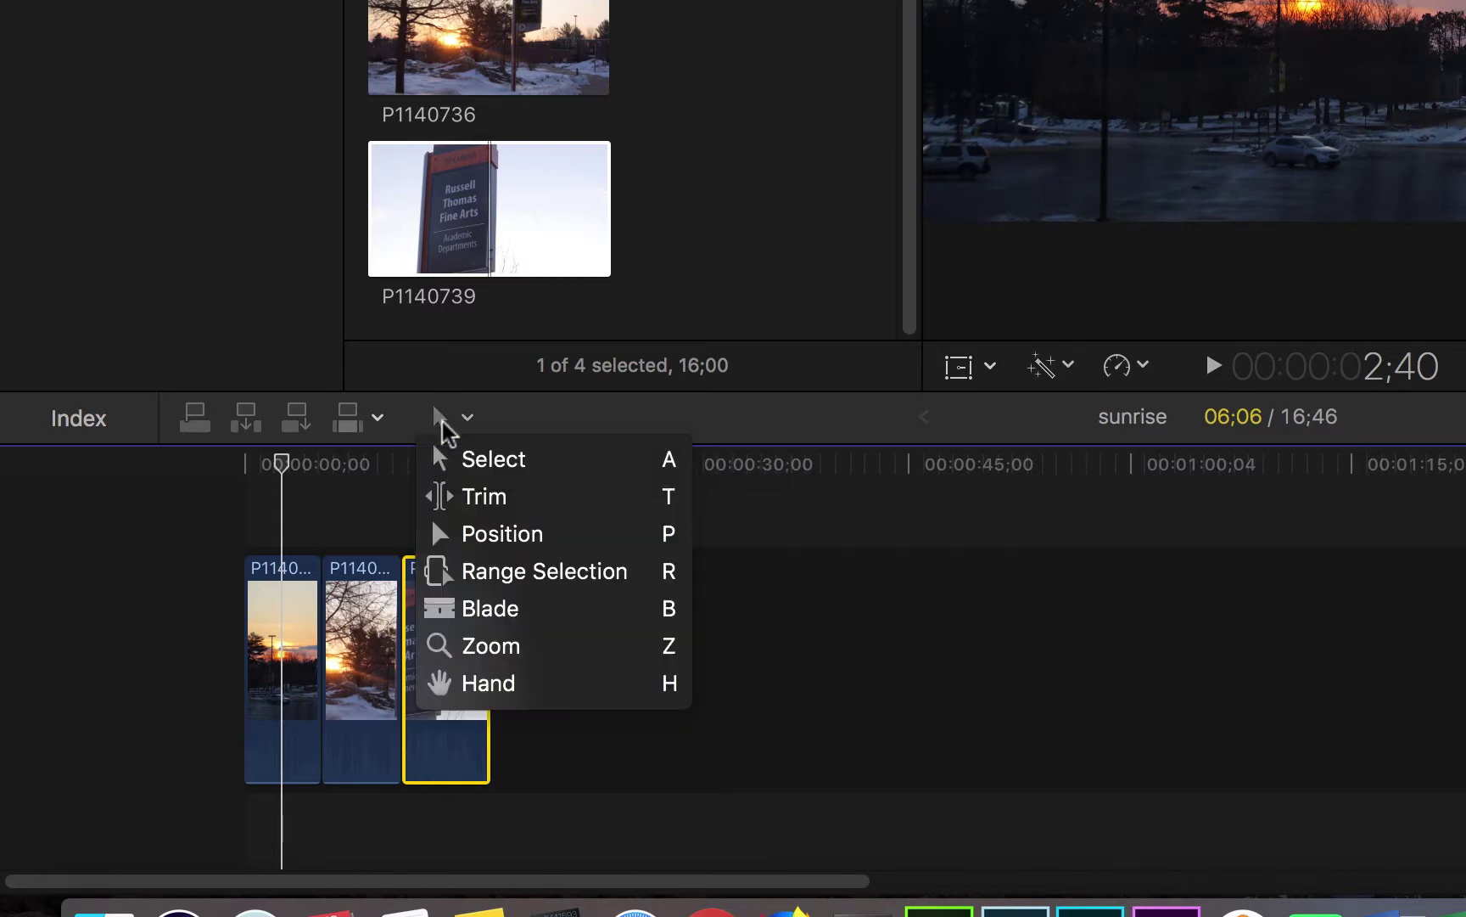
{"action": "left_click", "coordinate": [479, 538]}
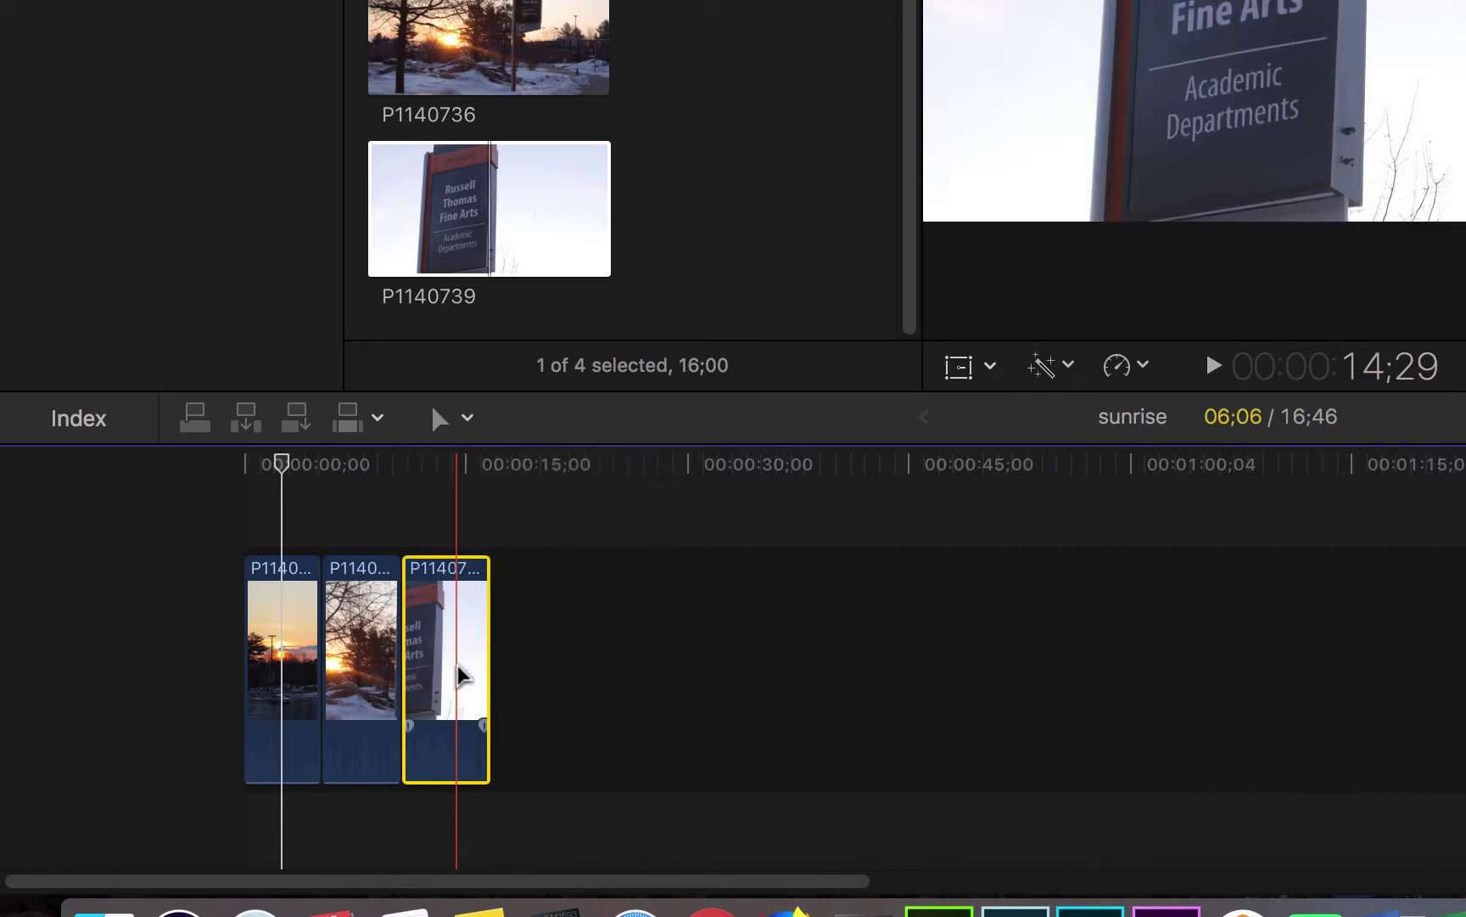
{"action": "left_click_drag", "start_coordinate": [462, 679], "coordinate": [550, 672]}
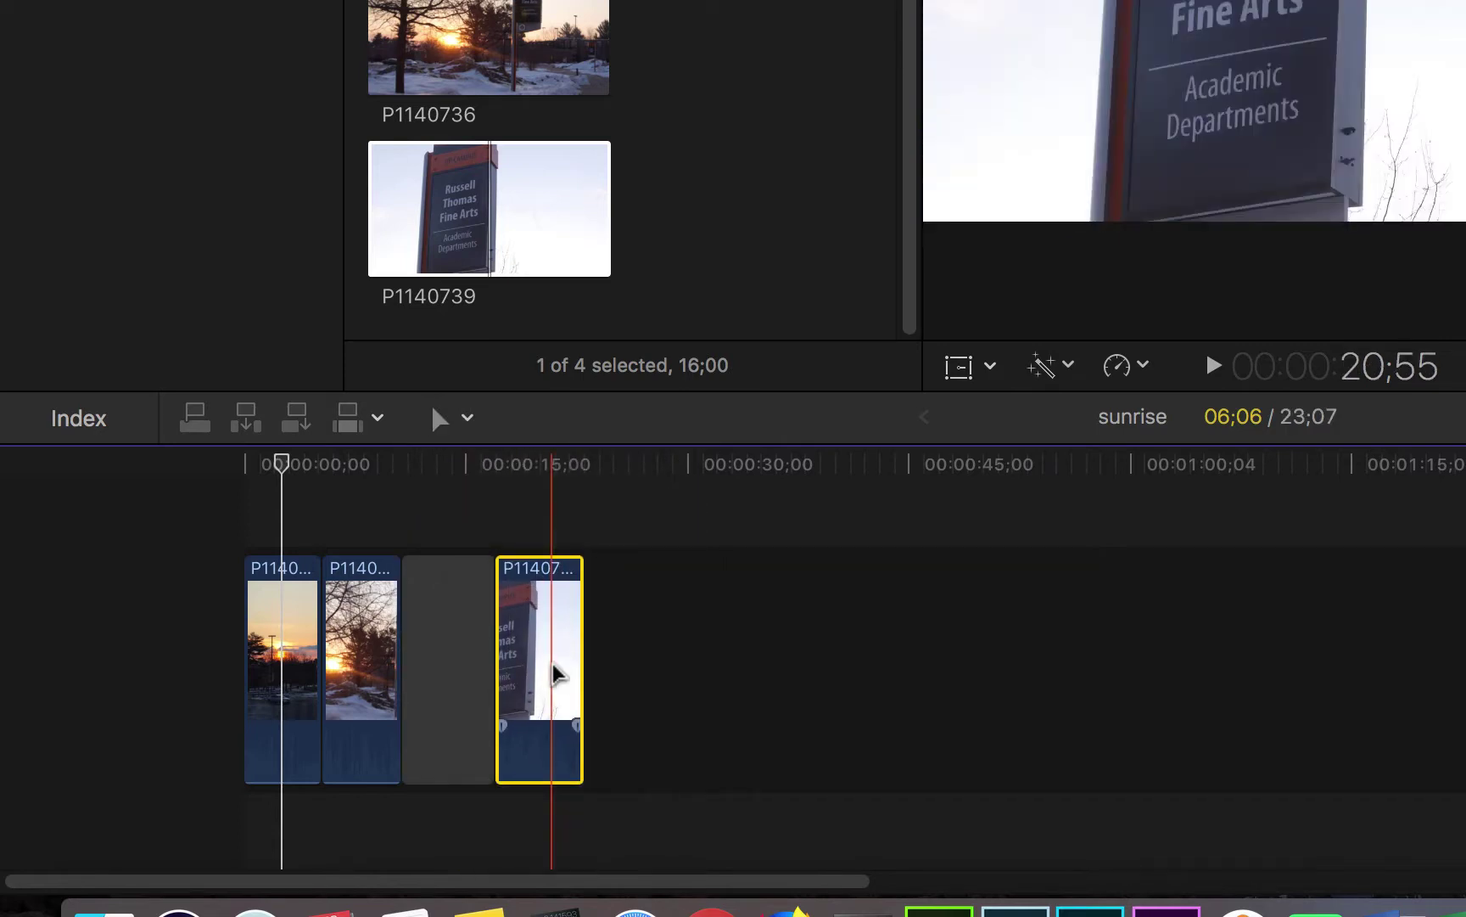
{"action": "left_click", "coordinate": [438, 638]}
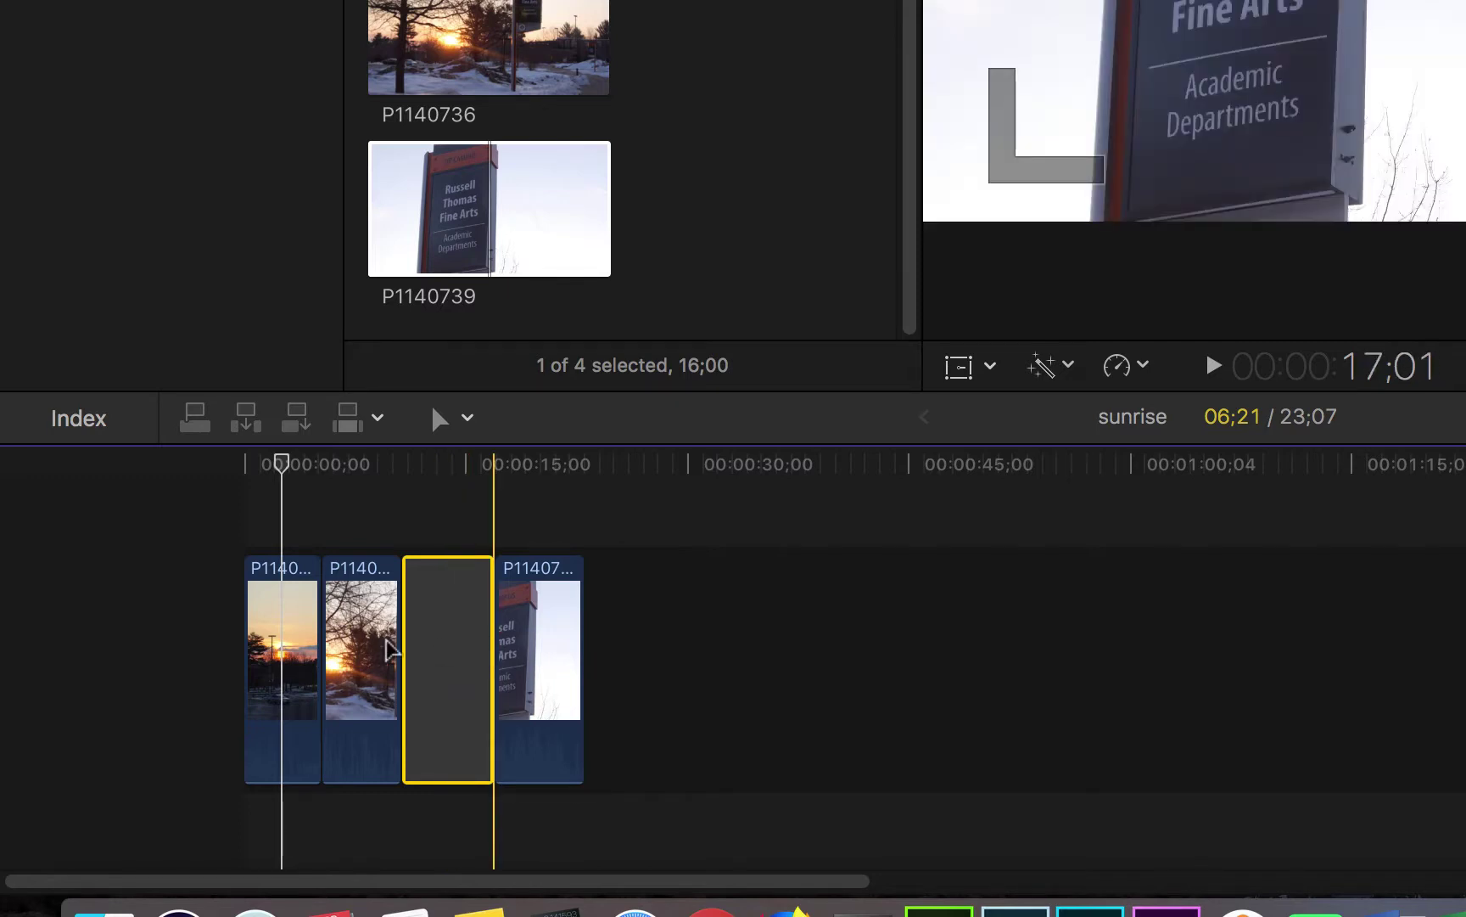
- Move the second clip into the gap with space on both sides, then try overlapping the third clip and undo that overlap
{"action": "left_click_drag", "start_coordinate": [367, 652], "coordinate": [406, 655]}
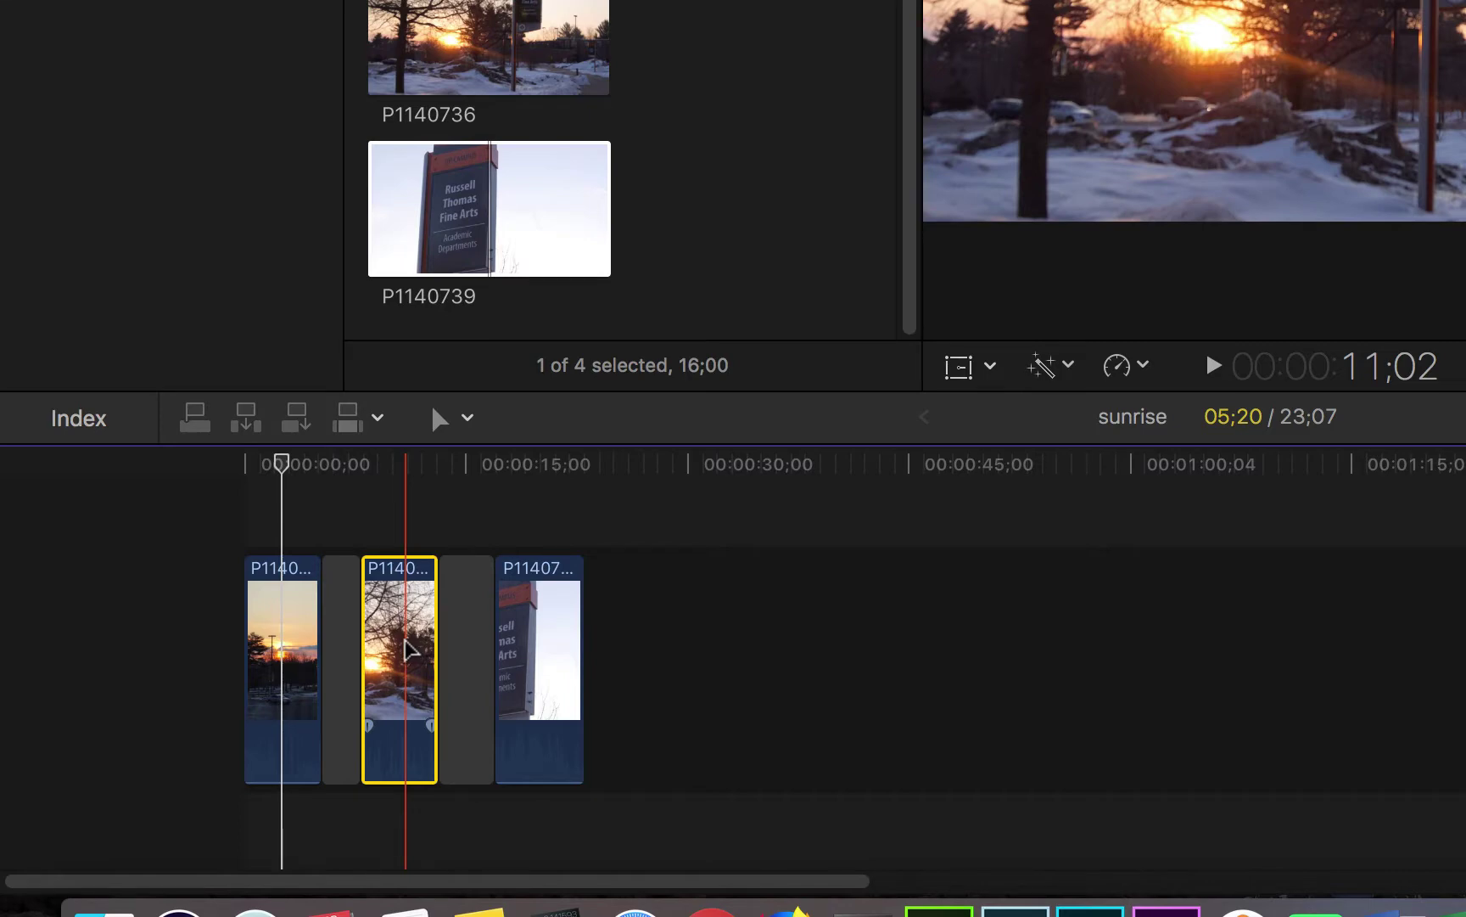
{"action": "left_click_drag", "start_coordinate": [406, 645], "coordinate": [502, 645]}
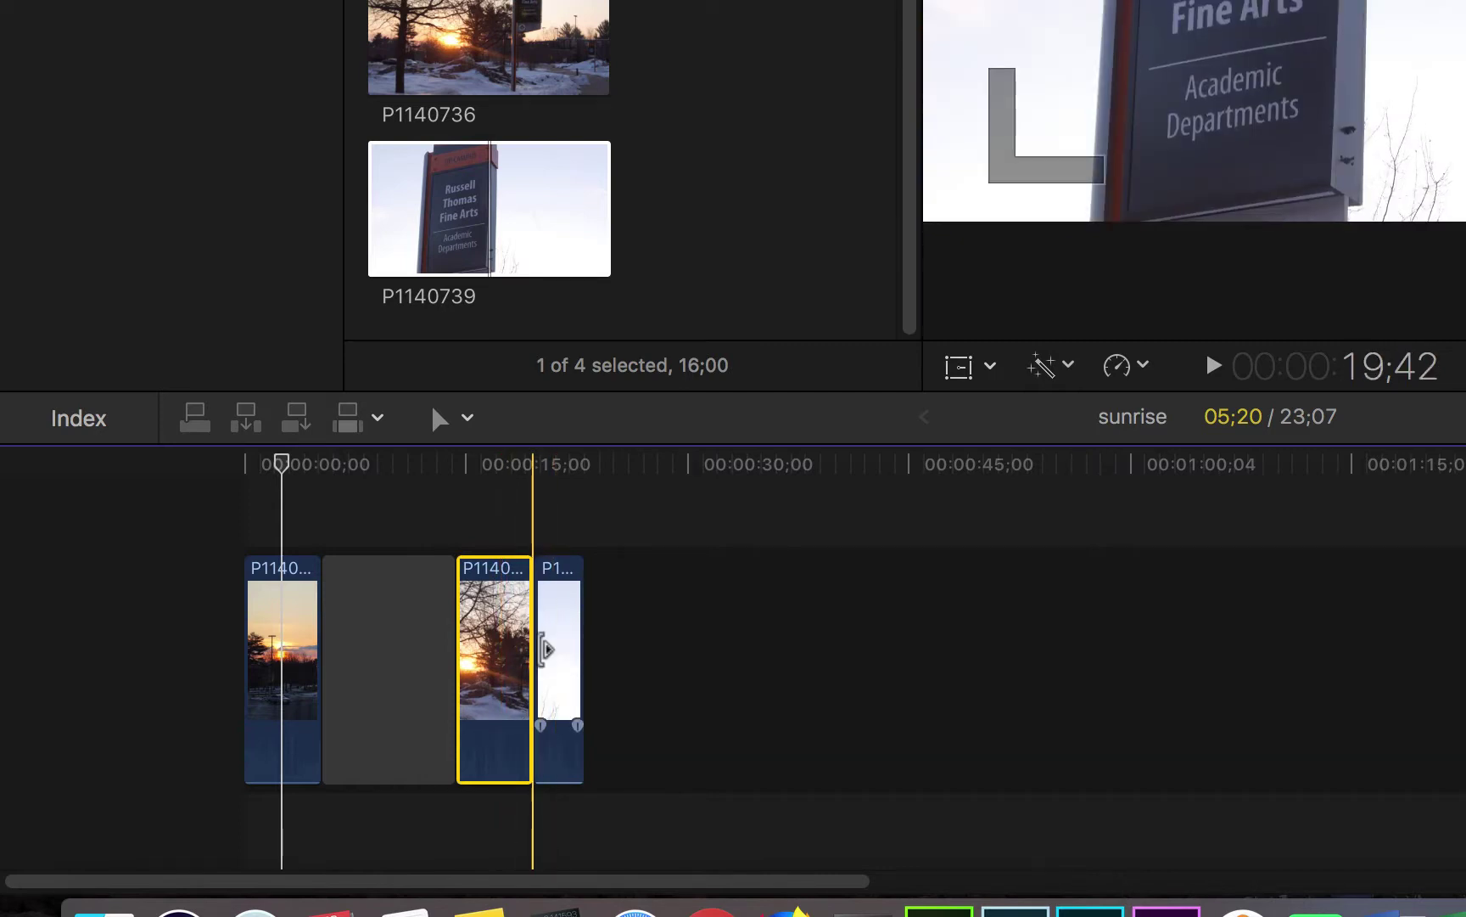
{"action": "key", "text": "super+z"}
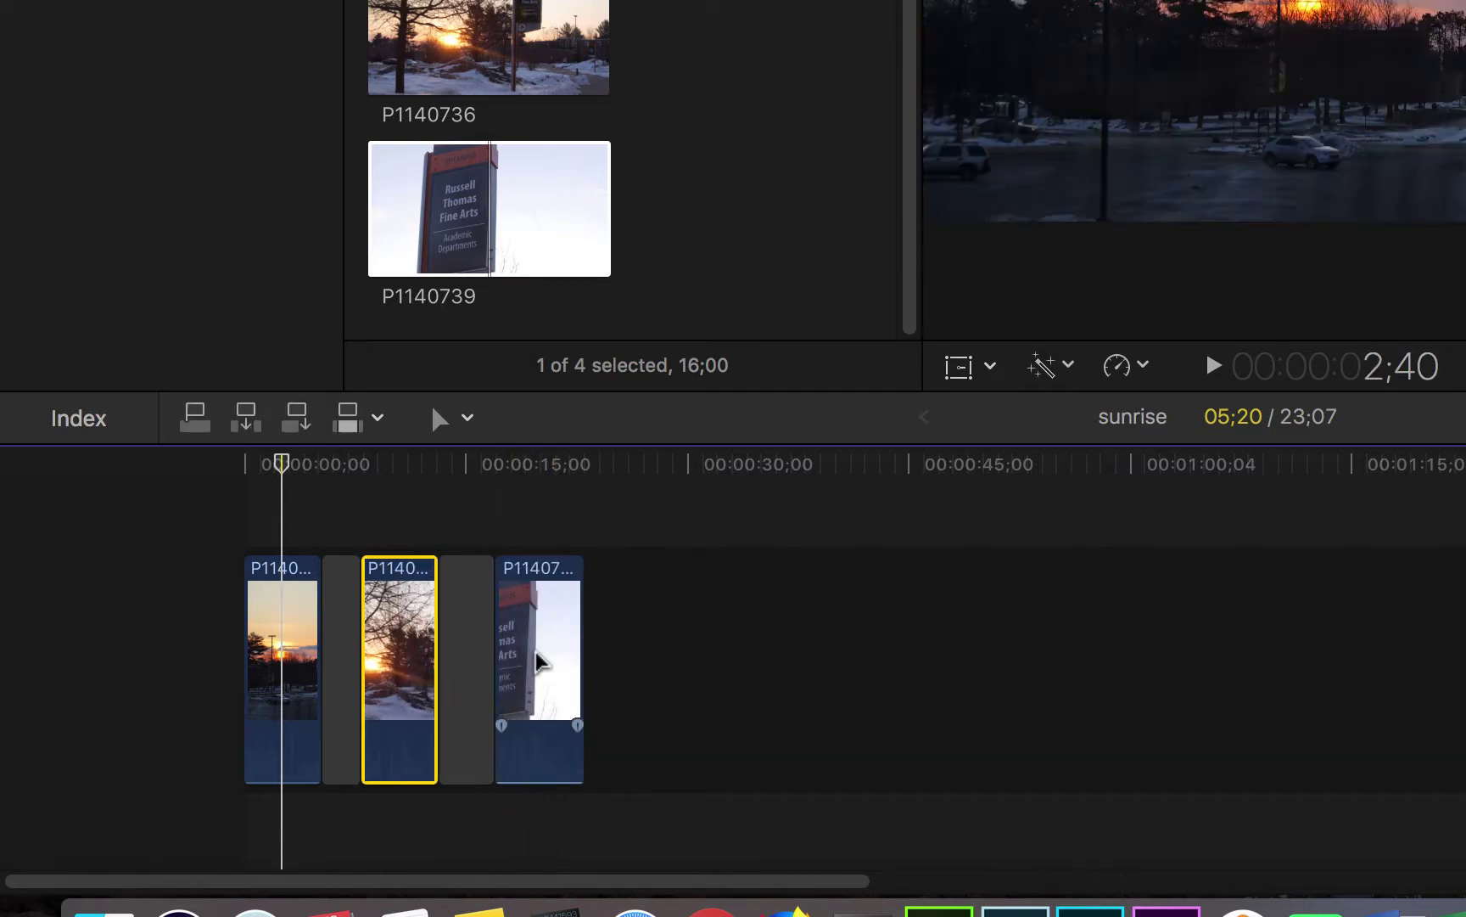
- Move the P1140739 clip about 18 seconds later and extend its start and the end of P1140736 into the gap between them
{"action": "left_click", "coordinate": [562, 642]}
{"action": "left_click_drag", "start_coordinate": [562, 643], "coordinate": [832, 645]}
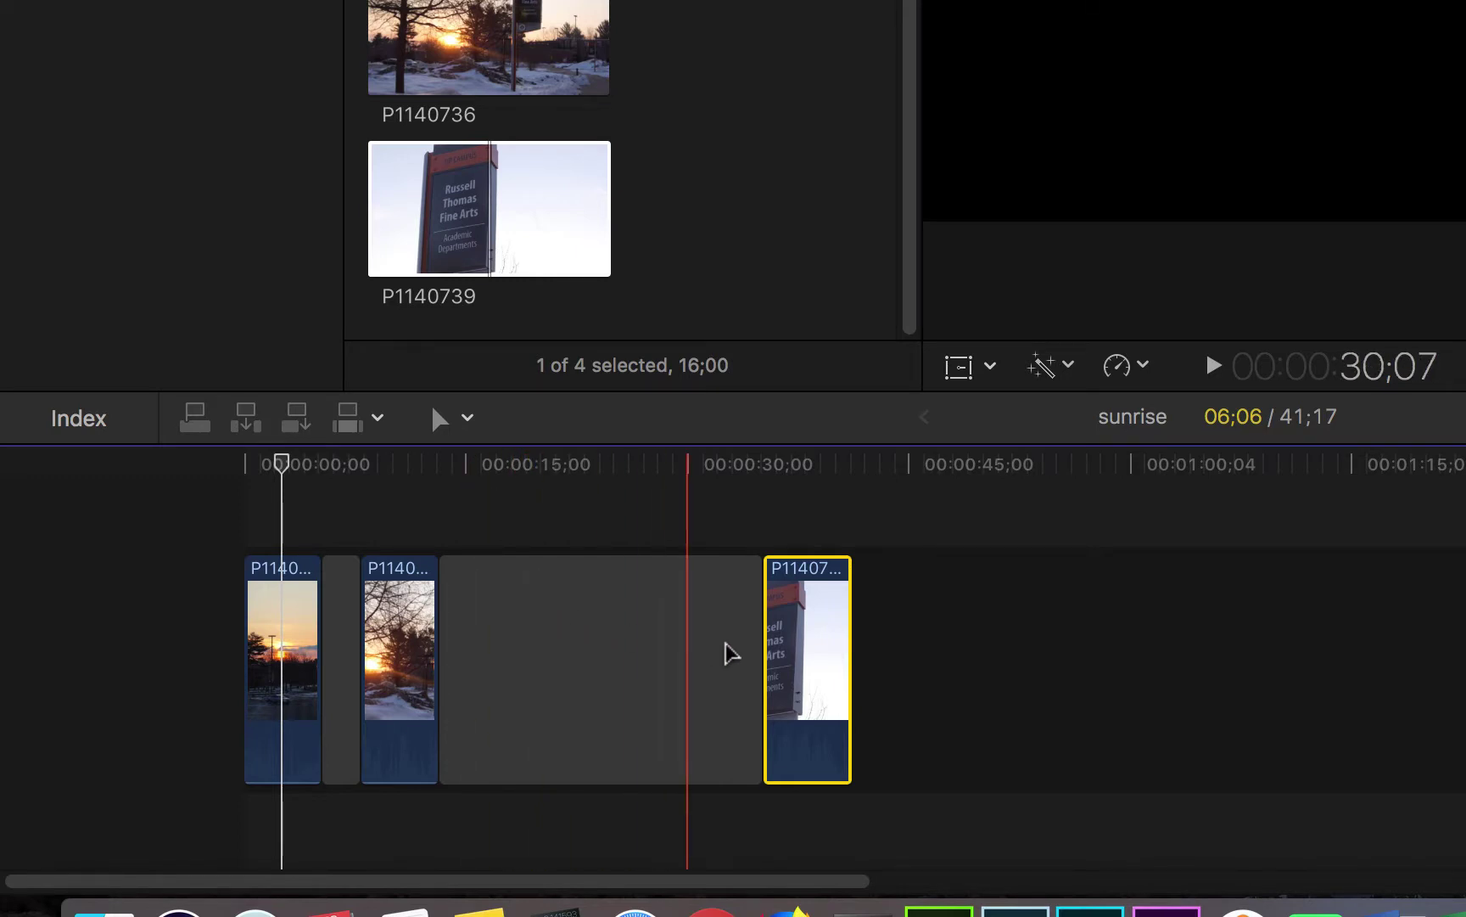
{"action": "left_click_drag", "start_coordinate": [753, 648], "coordinate": [543, 649]}
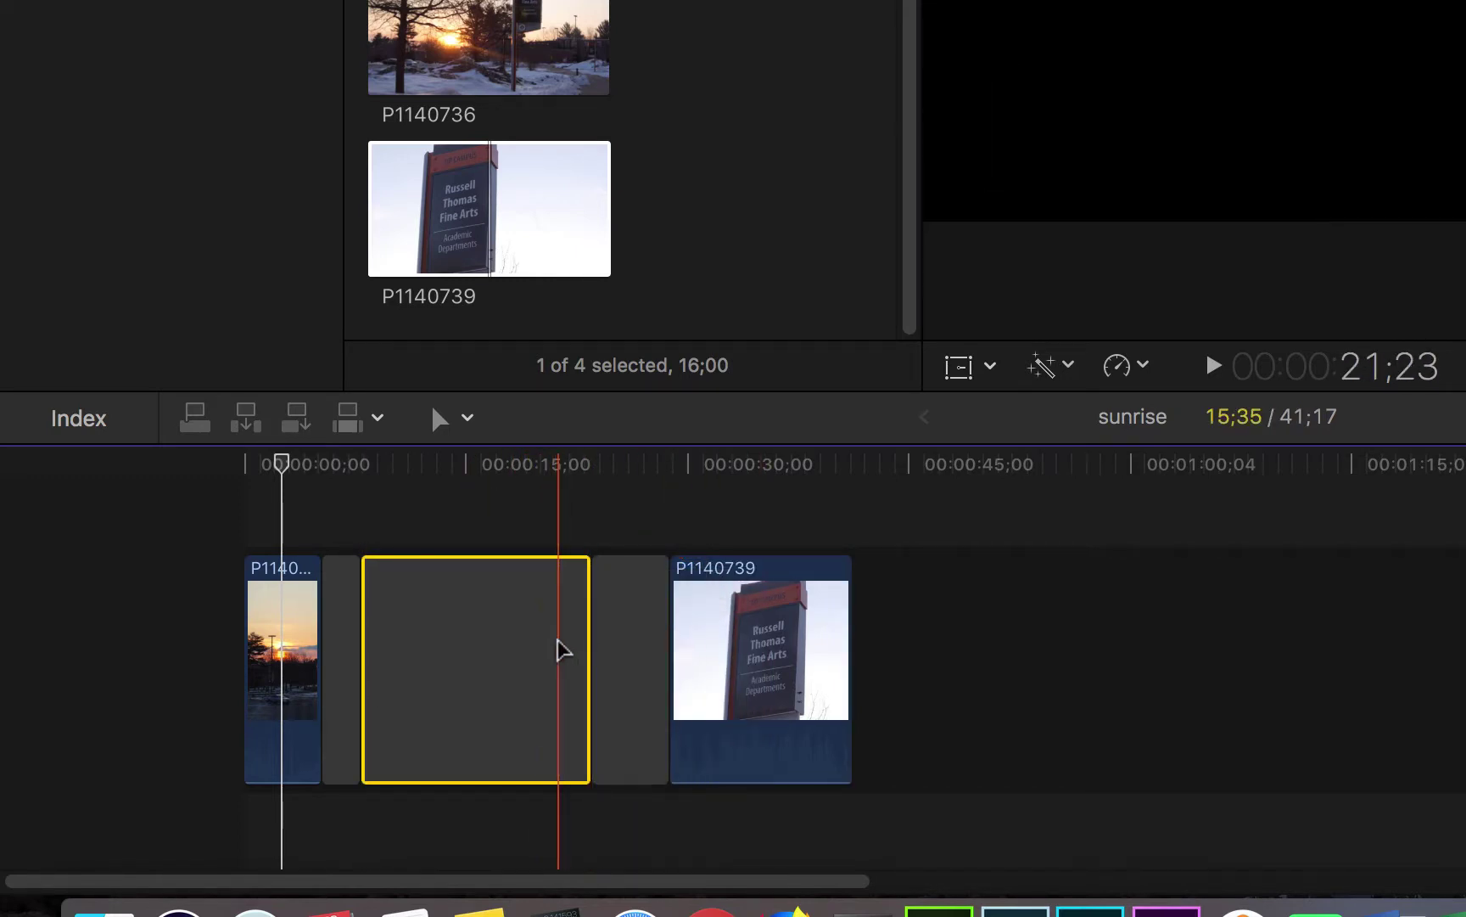
{"action": "key", "text": "super+z"}
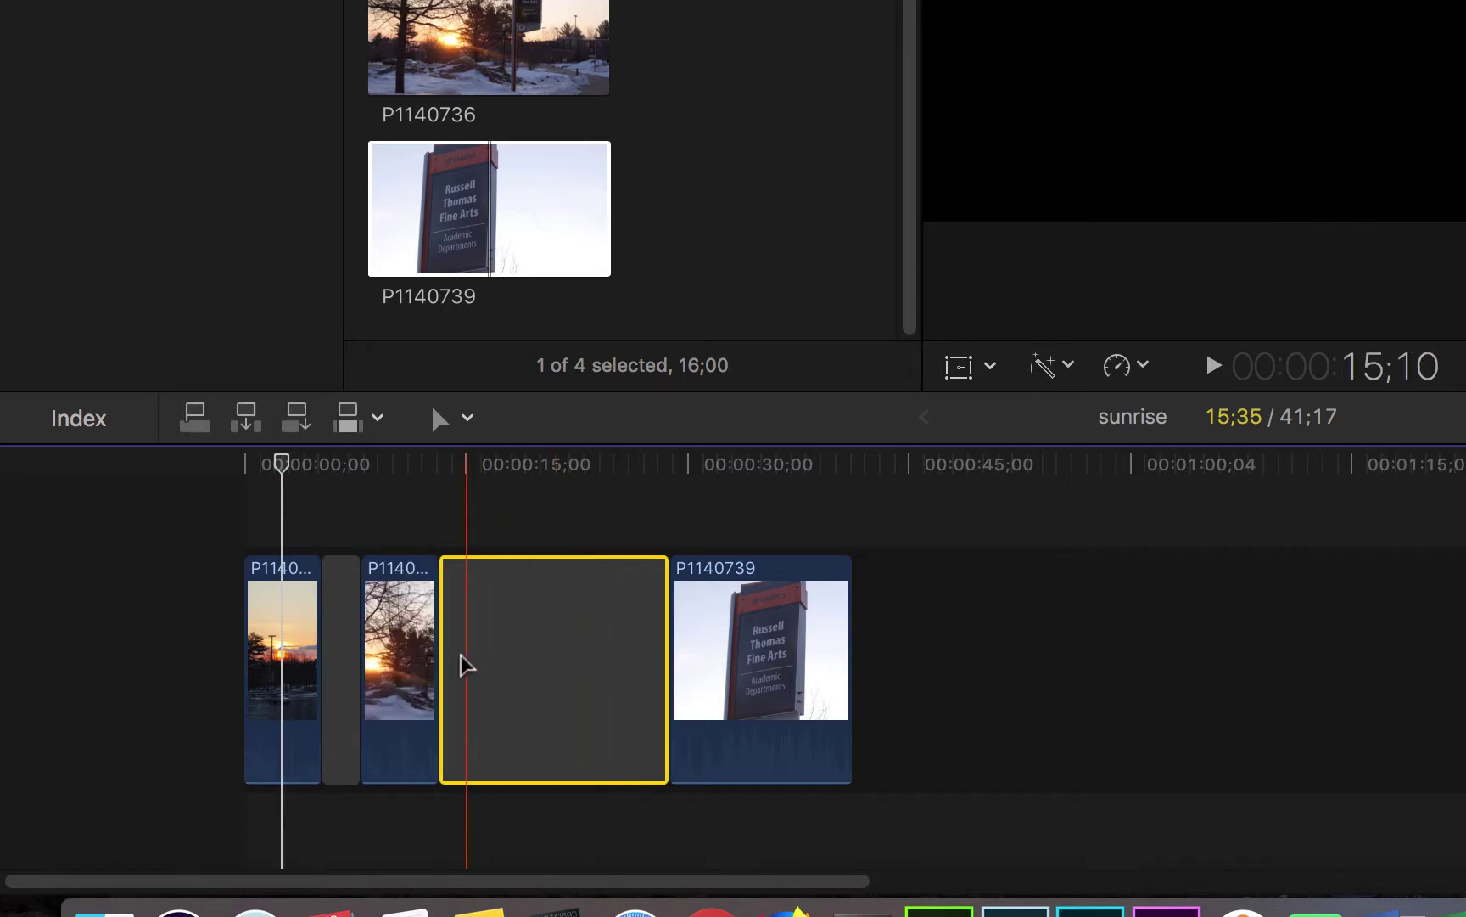
{"action": "left_click_drag", "start_coordinate": [448, 652], "coordinate": [560, 663]}
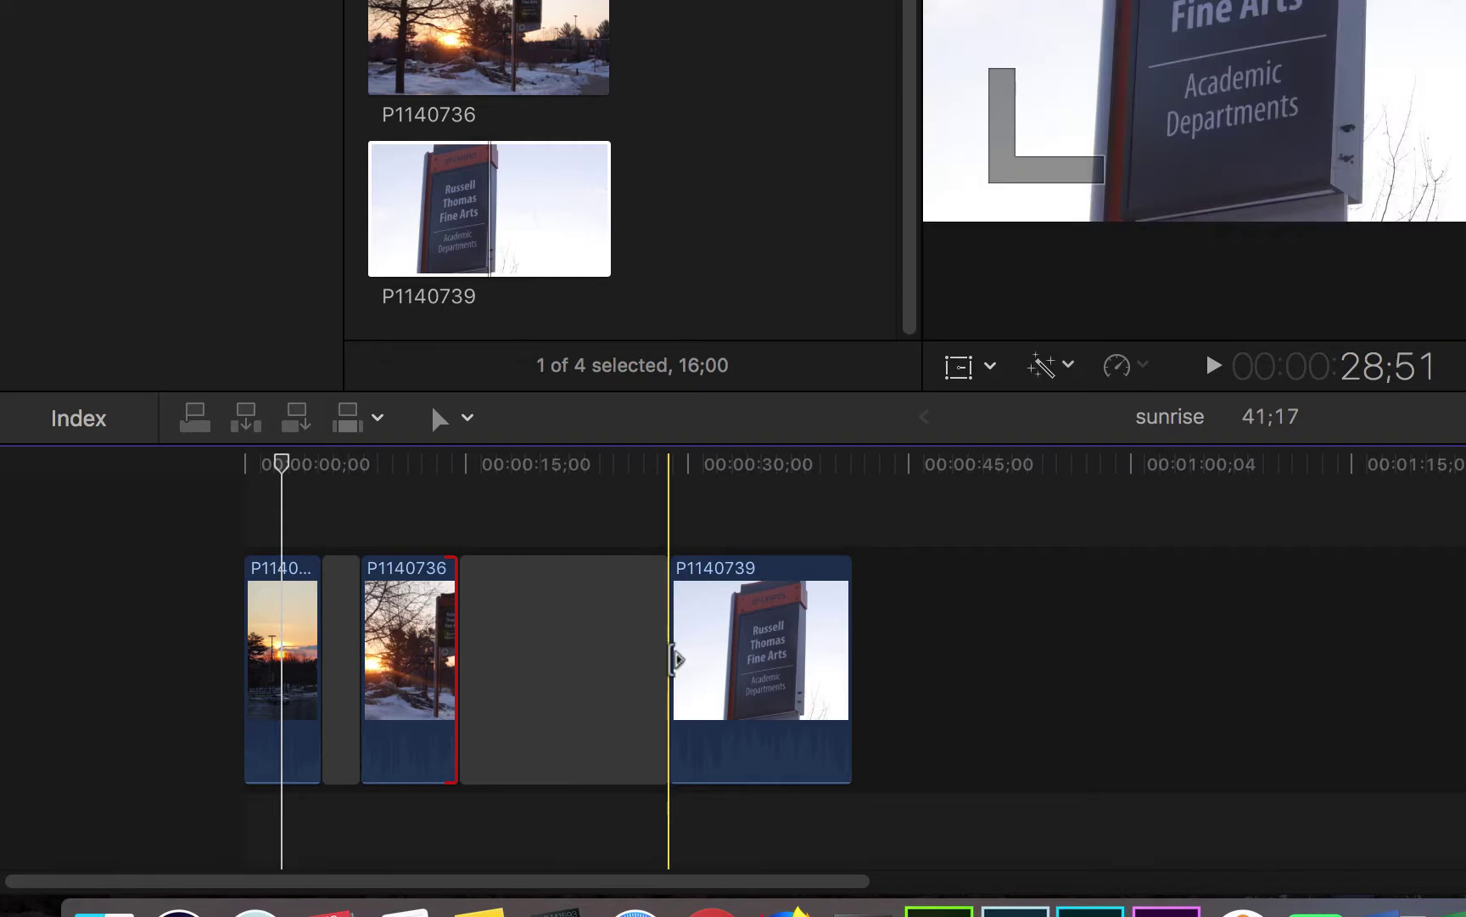
{"action": "mouse_move", "coordinate": [670, 661]}
{"action": "left_mouse_down"}
{"action": "mouse_move", "coordinate": [591, 656]}
{"action": "mouse_move", "coordinate": [676, 662]}
{"action": "left_mouse_up"}
- With the Select tool, shorten the gap before P1140739 and delete the gap between the first clip and P1140736
{"action": "left_click", "coordinate": [615, 662]}
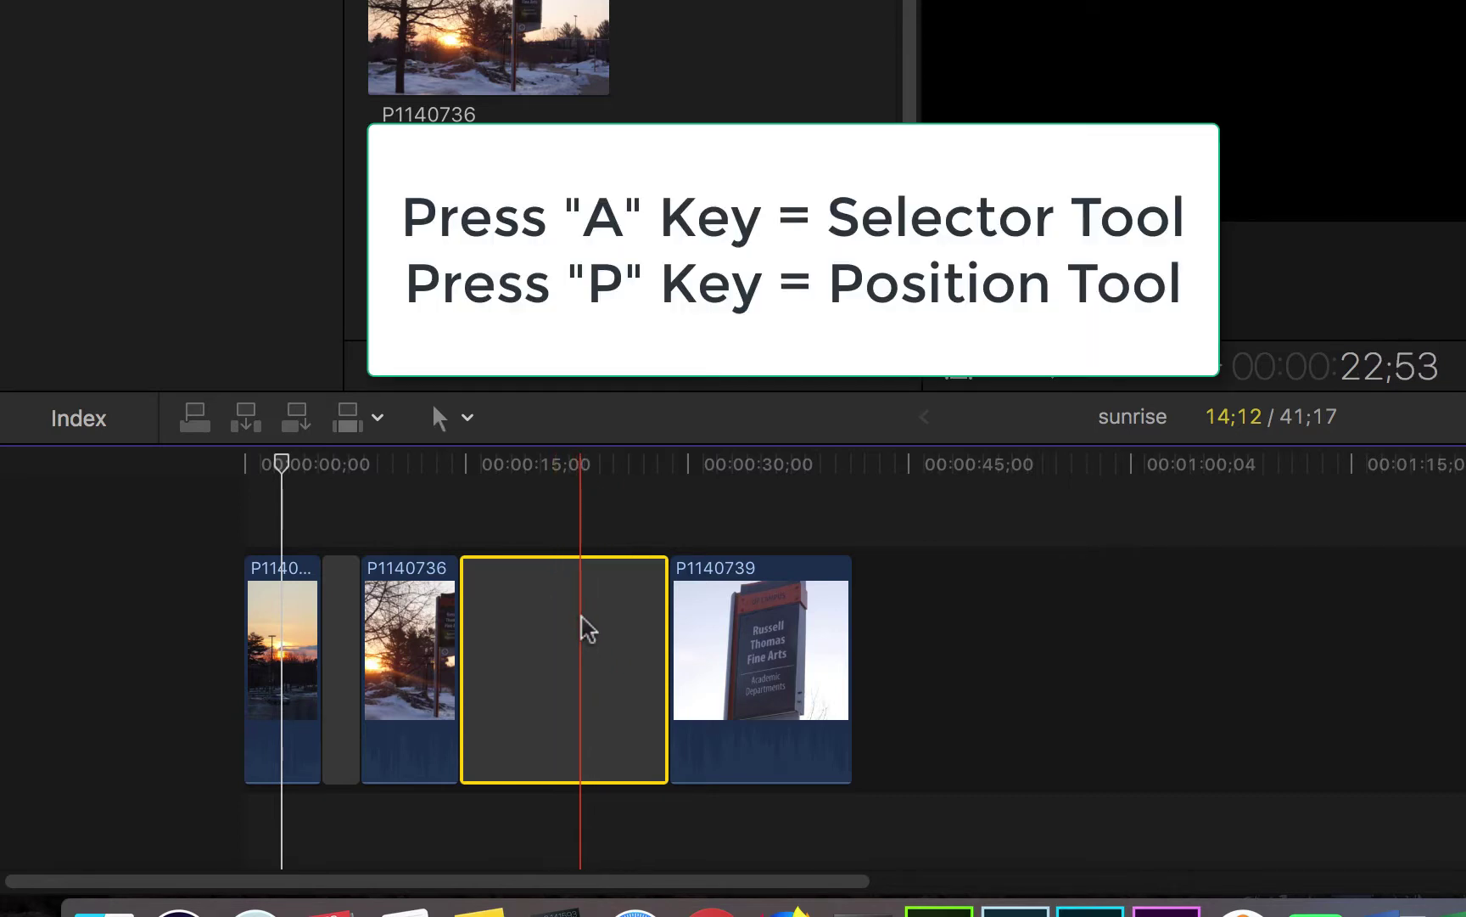
{"action": "left_click_drag", "start_coordinate": [666, 628], "coordinate": [476, 632]}
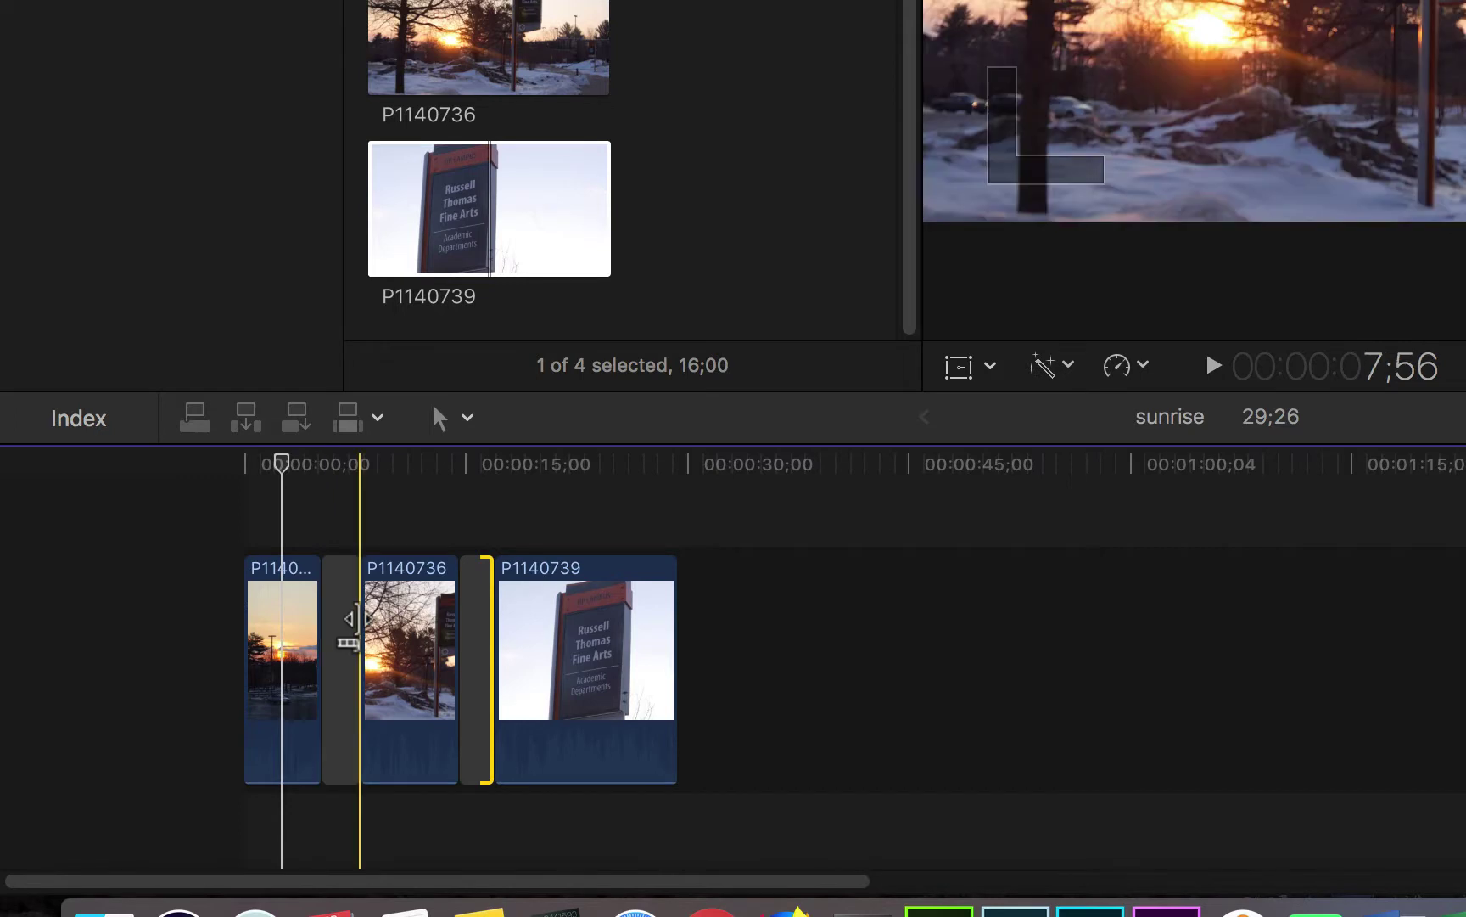
{"action": "mouse_move", "coordinate": [356, 633]}
{"action": "left_mouse_down"}
{"action": "mouse_move", "coordinate": [341, 618]}
{"action": "mouse_move", "coordinate": [340, 645]}
{"action": "left_mouse_up"}
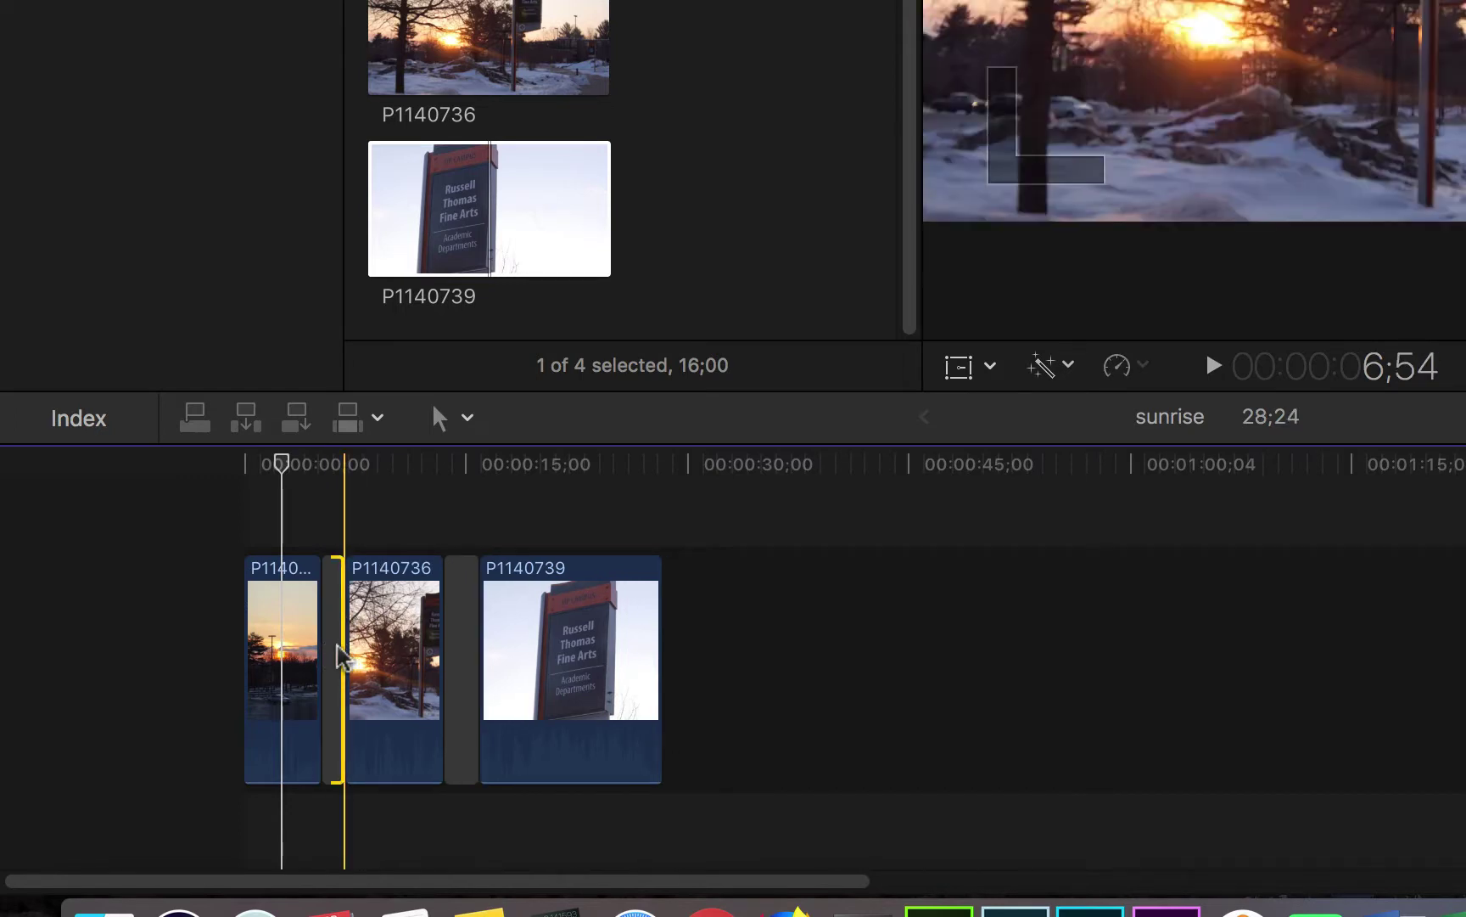
{"action": "left_click", "coordinate": [335, 649]}
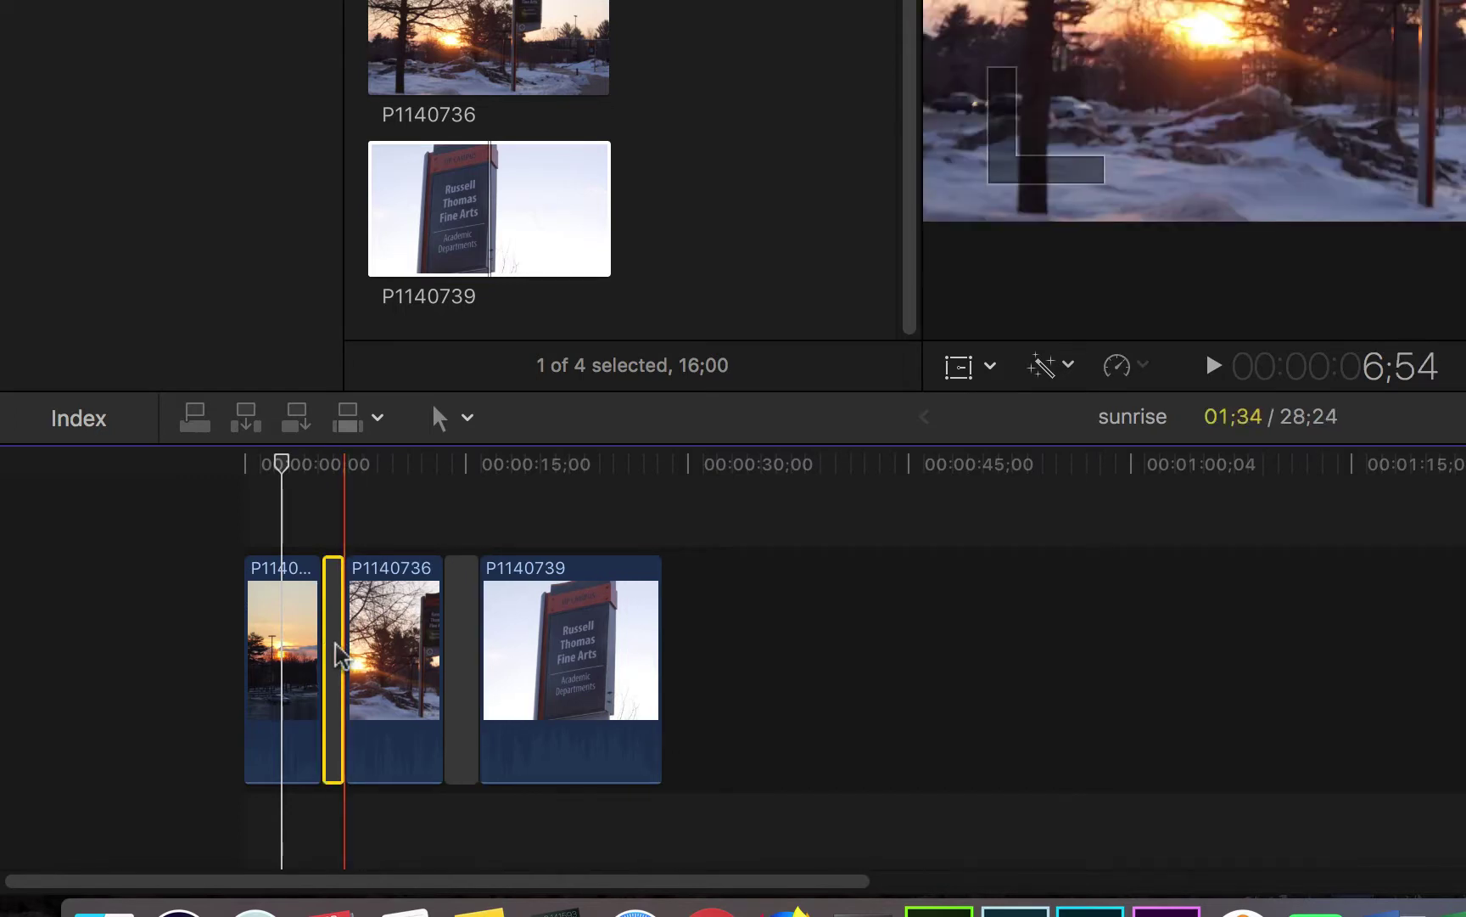
{"action": "key", "text": "Delete"}
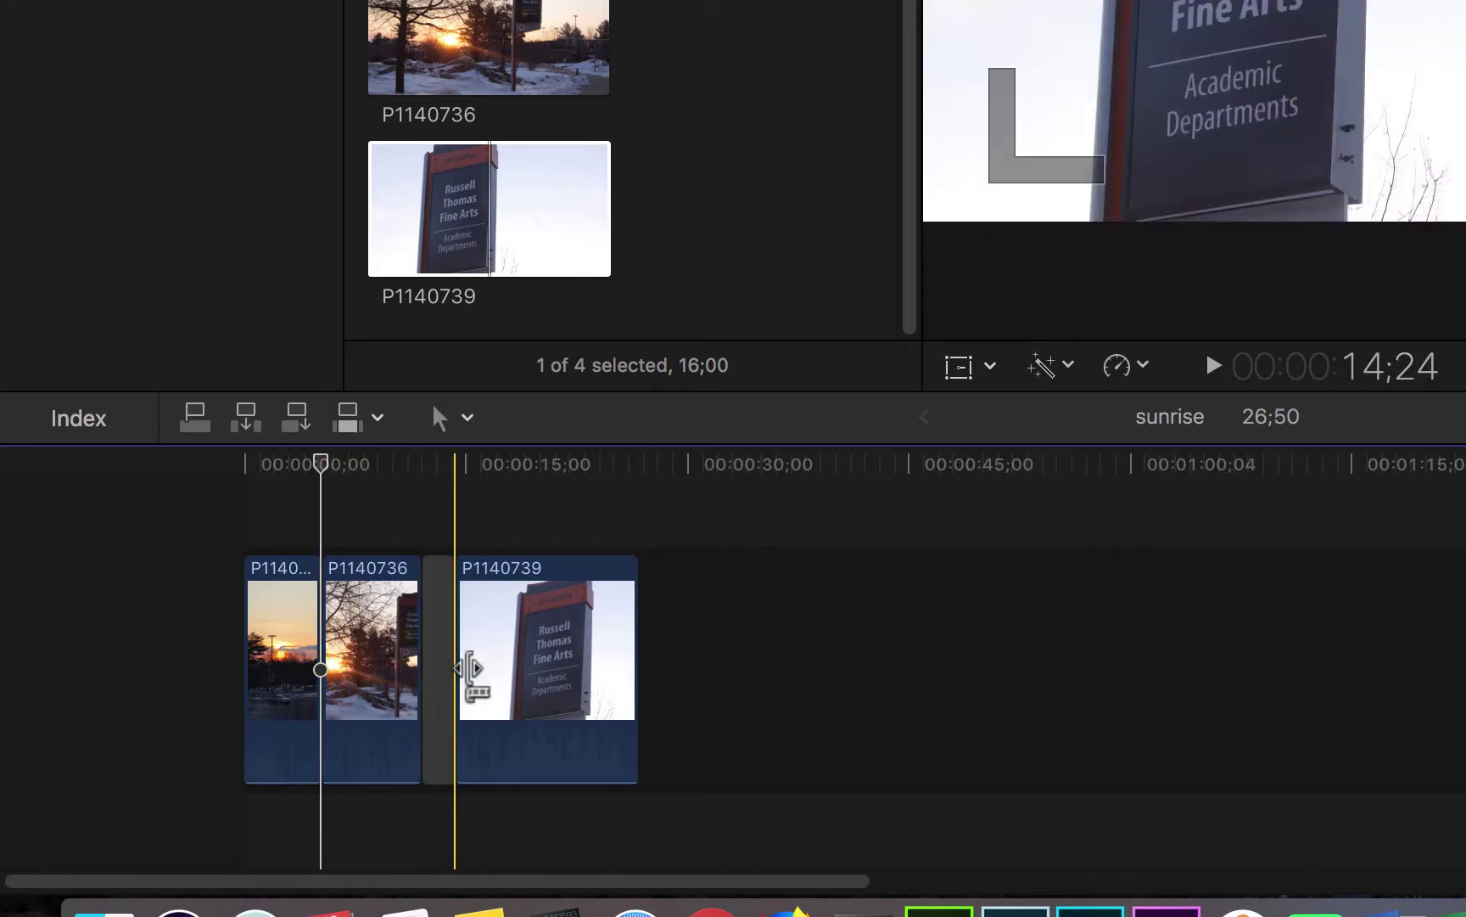
- Play the cut between the first clip and P1140736, starting at about 3;26
{"action": "left_click_drag", "start_coordinate": [321, 471], "coordinate": [348, 488]}
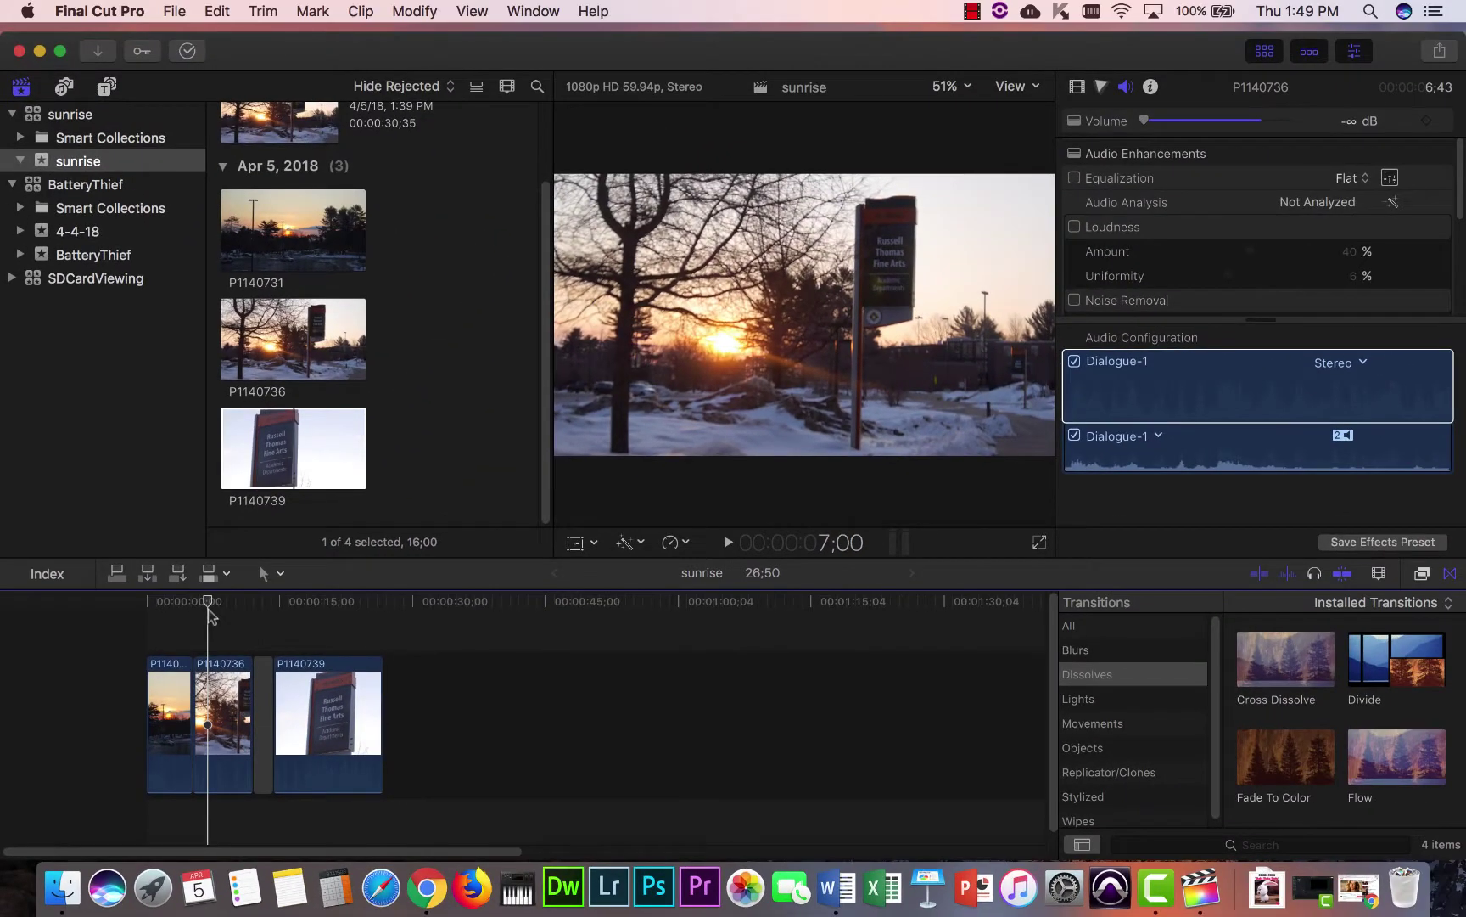
{"action": "left_click_drag", "start_coordinate": [211, 613], "coordinate": [179, 614]}
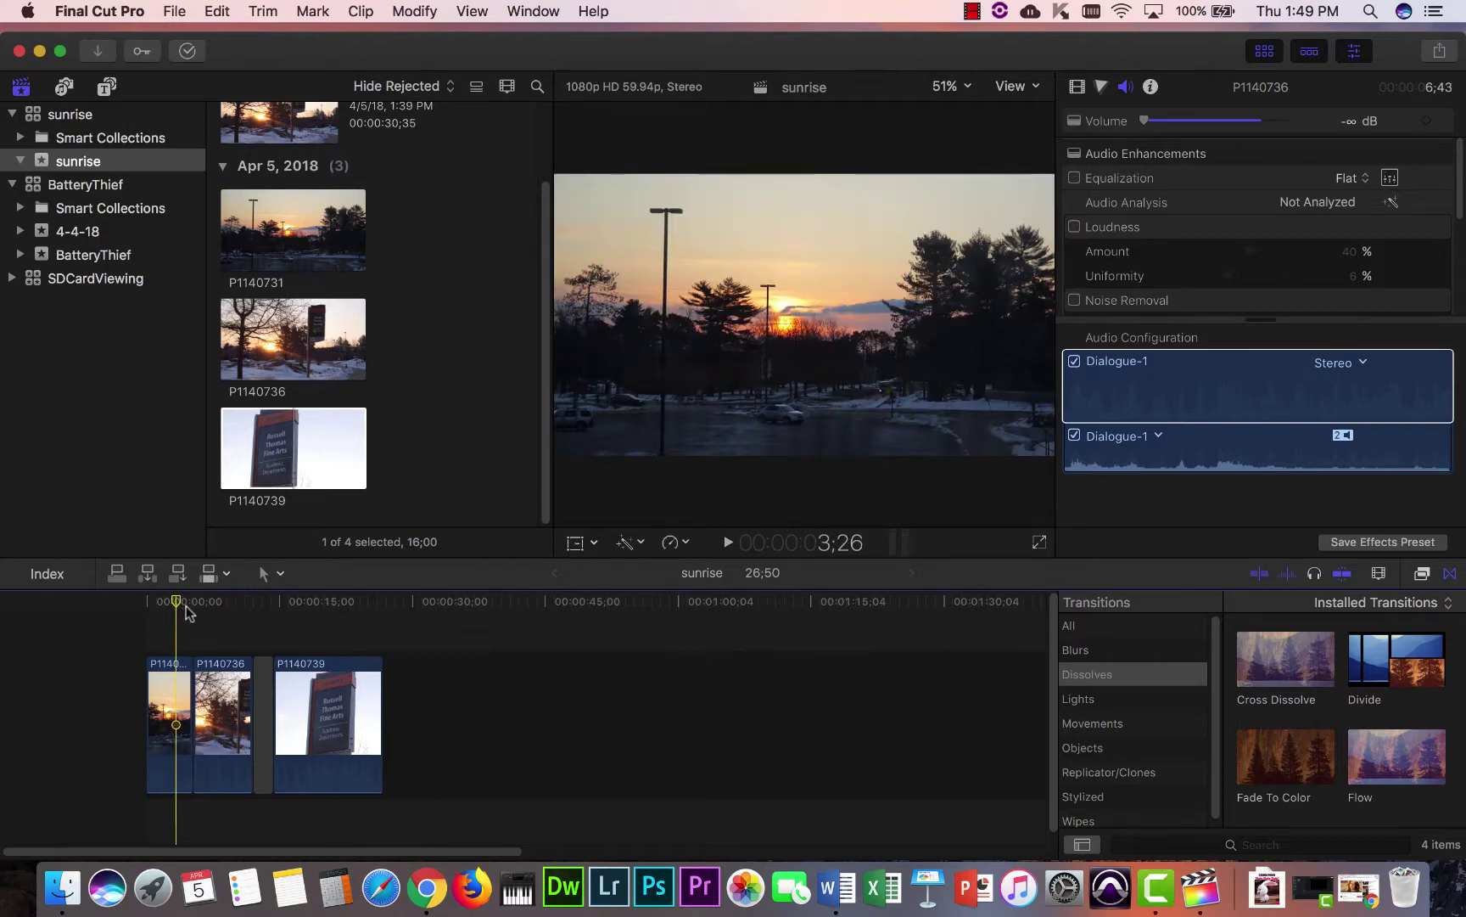
{"action": "key", "text": "space"}
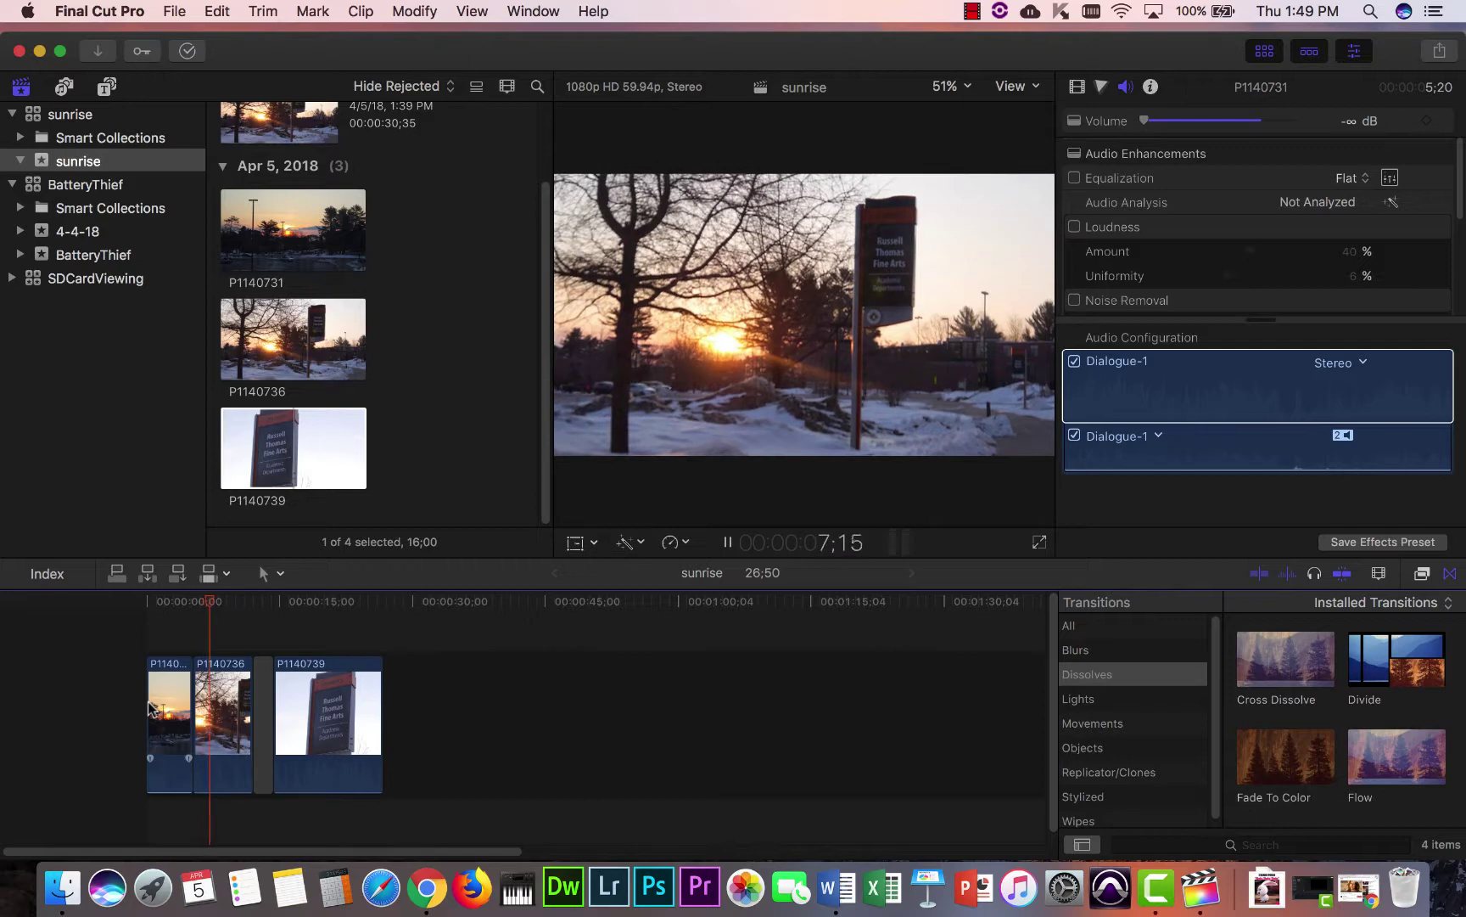
{"action": "key", "text": "space"}
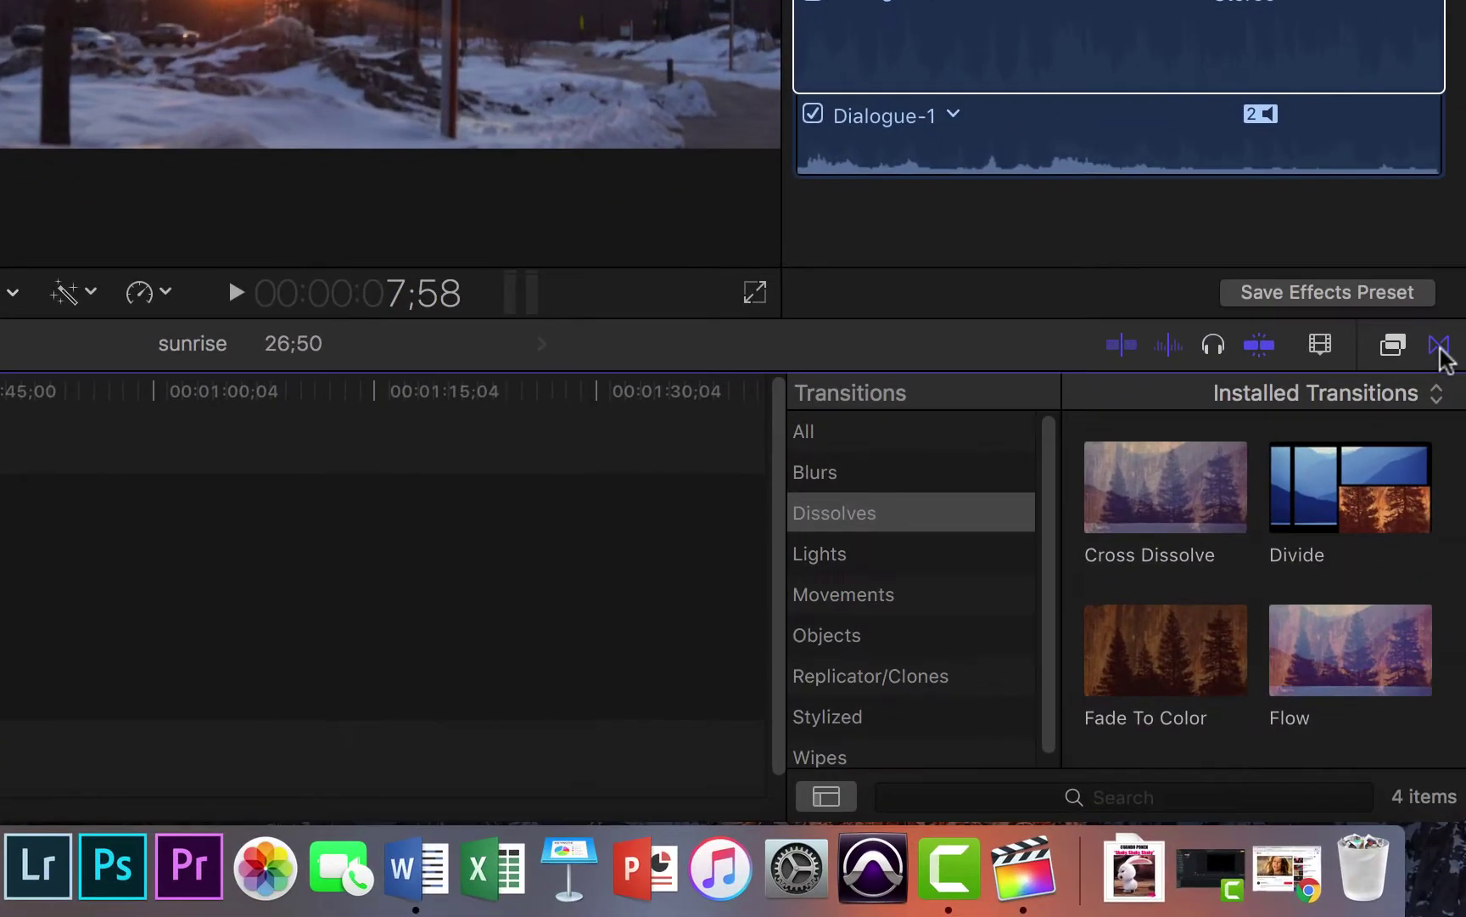
- Add a Cross Dissolve from the installed transitions at the cut between the first clip and P1140736
{"action": "left_click", "coordinate": [1451, 575]}
{"action": "left_click", "coordinate": [1441, 345]}
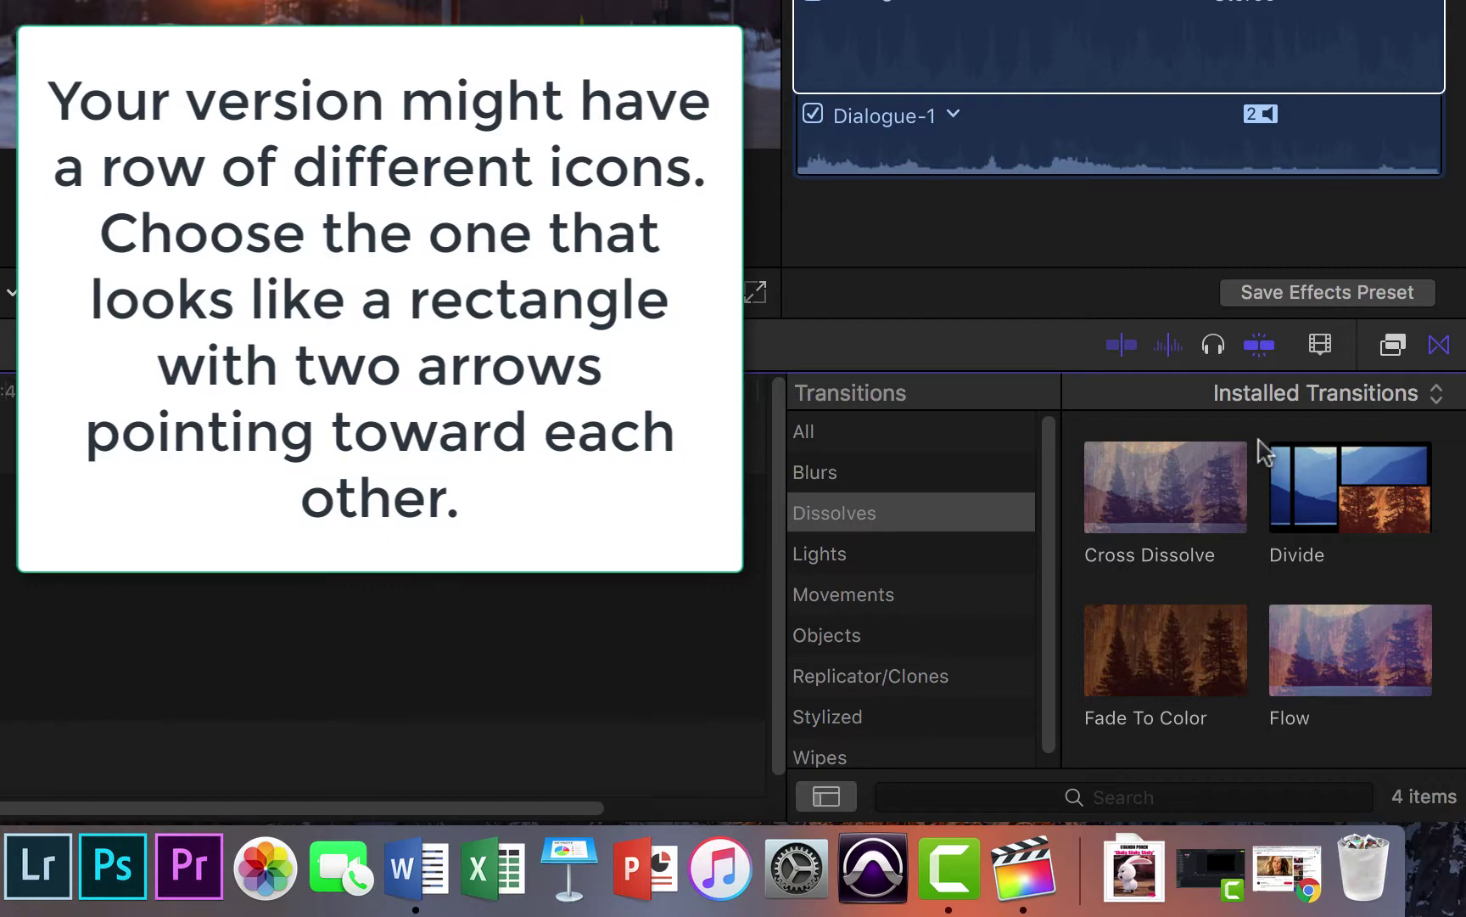
{"action": "left_click", "coordinate": [1401, 399]}
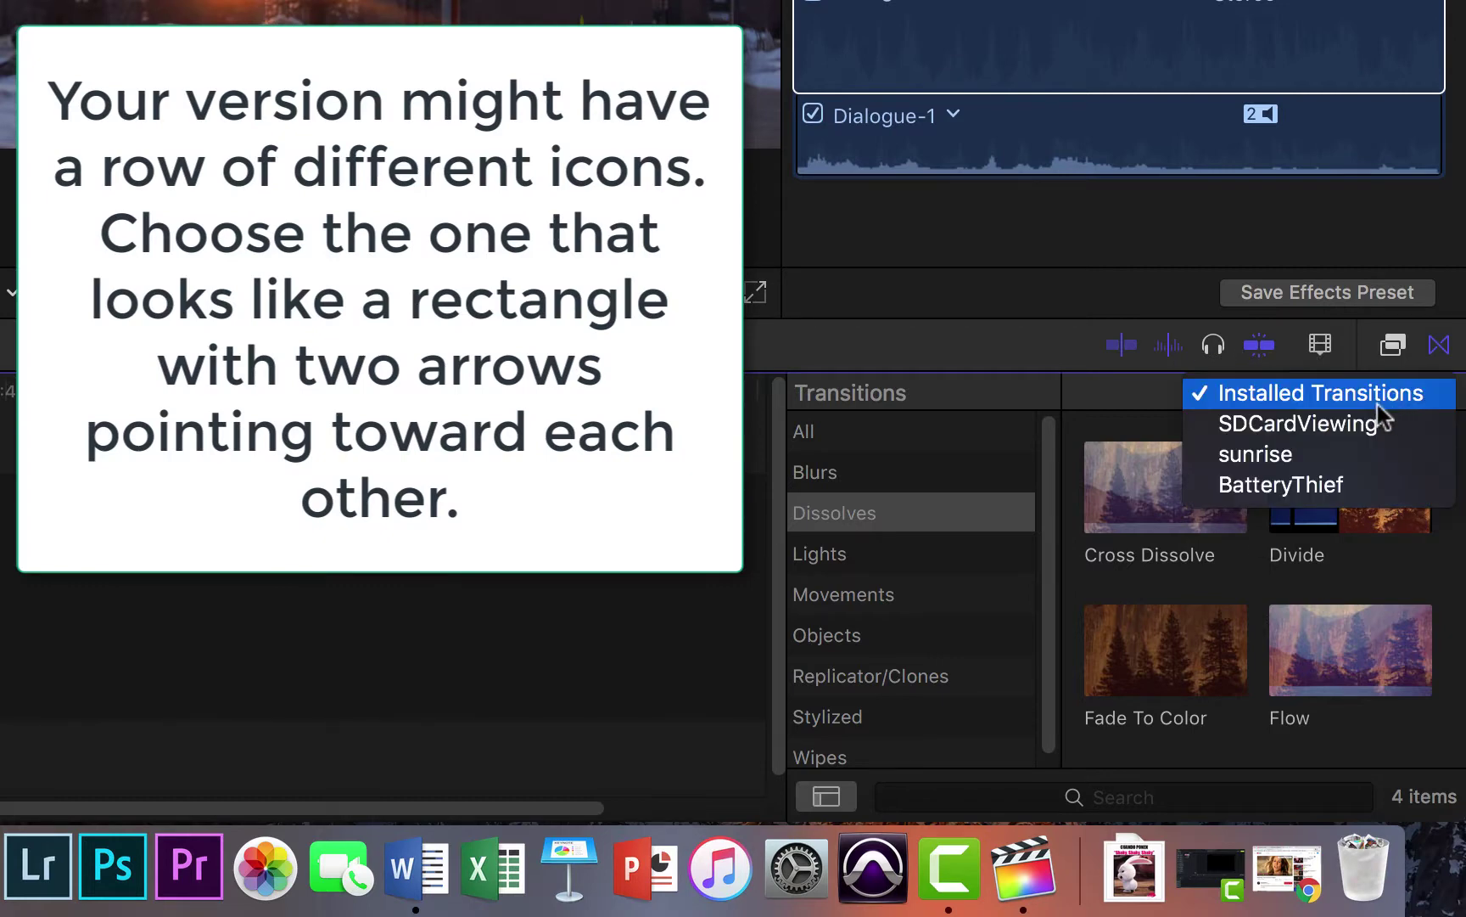
{"action": "left_click", "coordinate": [1319, 396]}
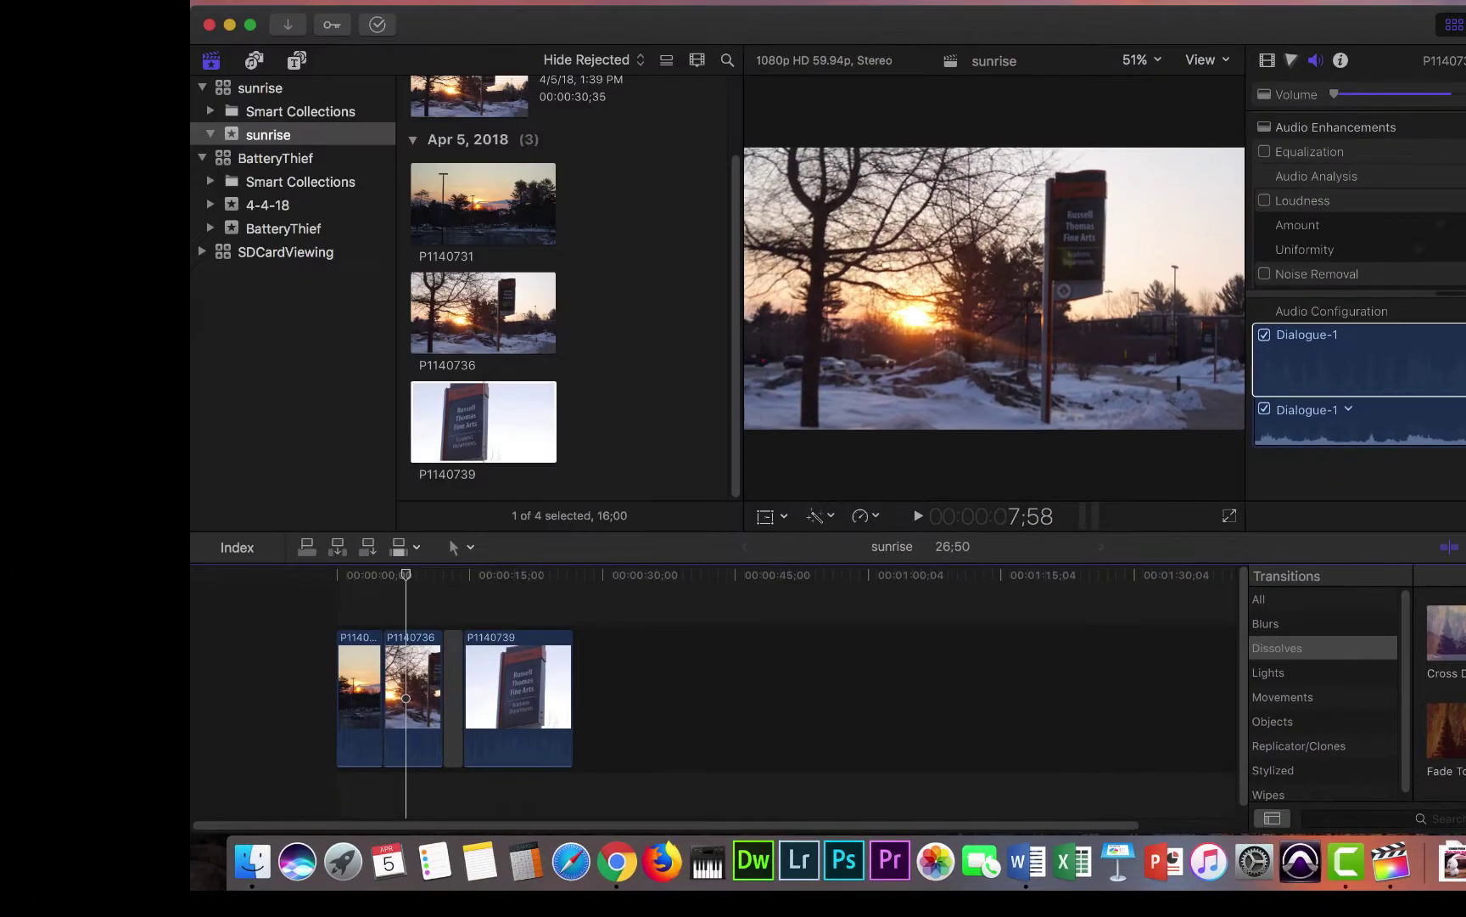
{"action": "left_click_drag", "start_coordinate": [1447, 632], "coordinate": [383, 698]}
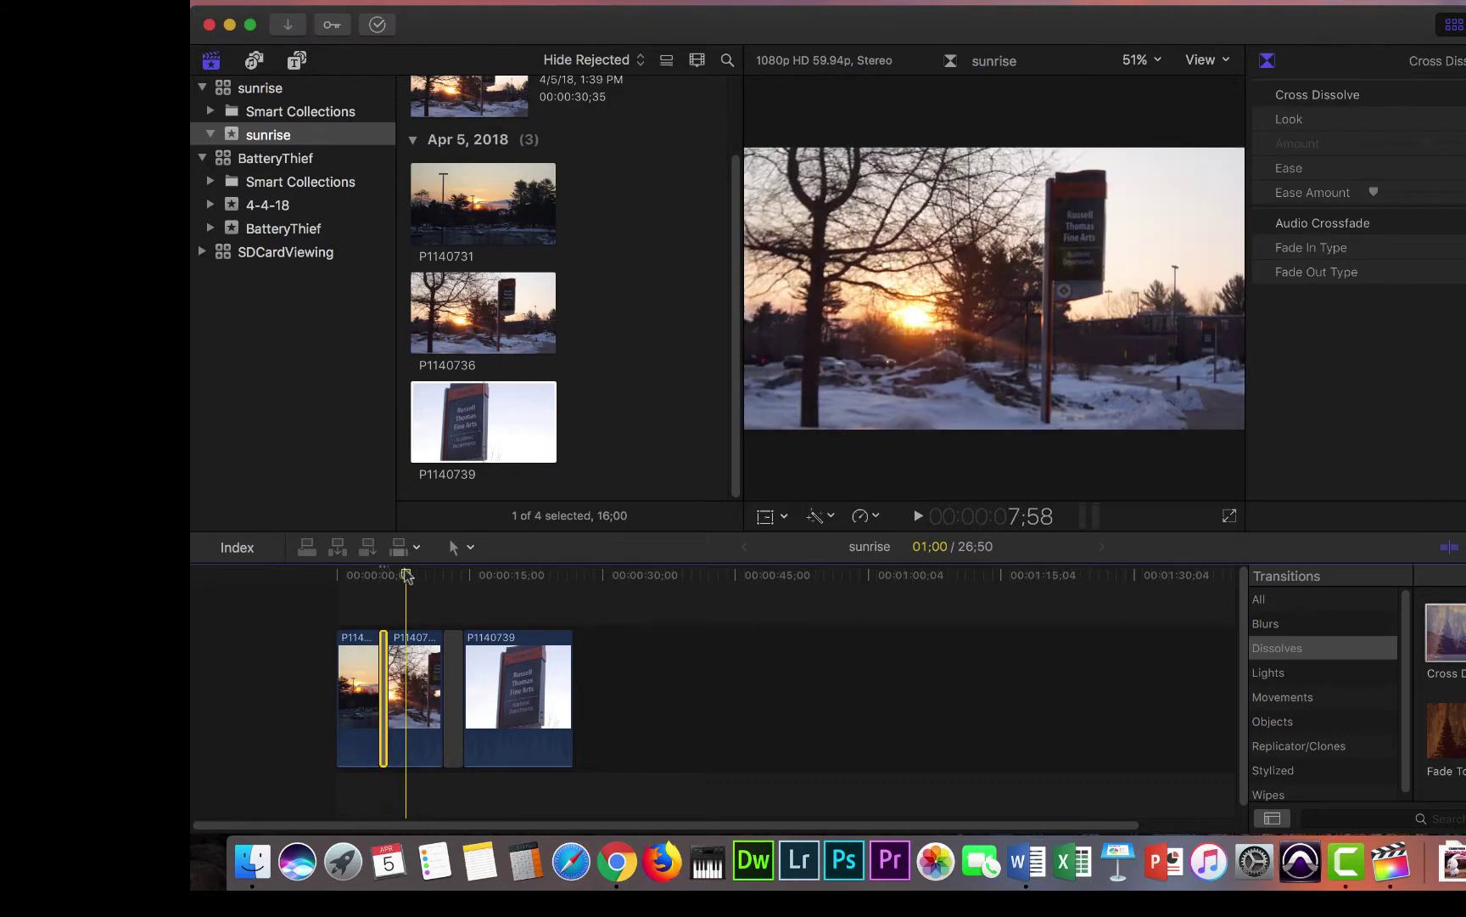
- Preview the Cross Dissolve by playing from about 3;26 and stopping in the second clip
{"action": "left_click_drag", "start_coordinate": [406, 575], "coordinate": [368, 586]}
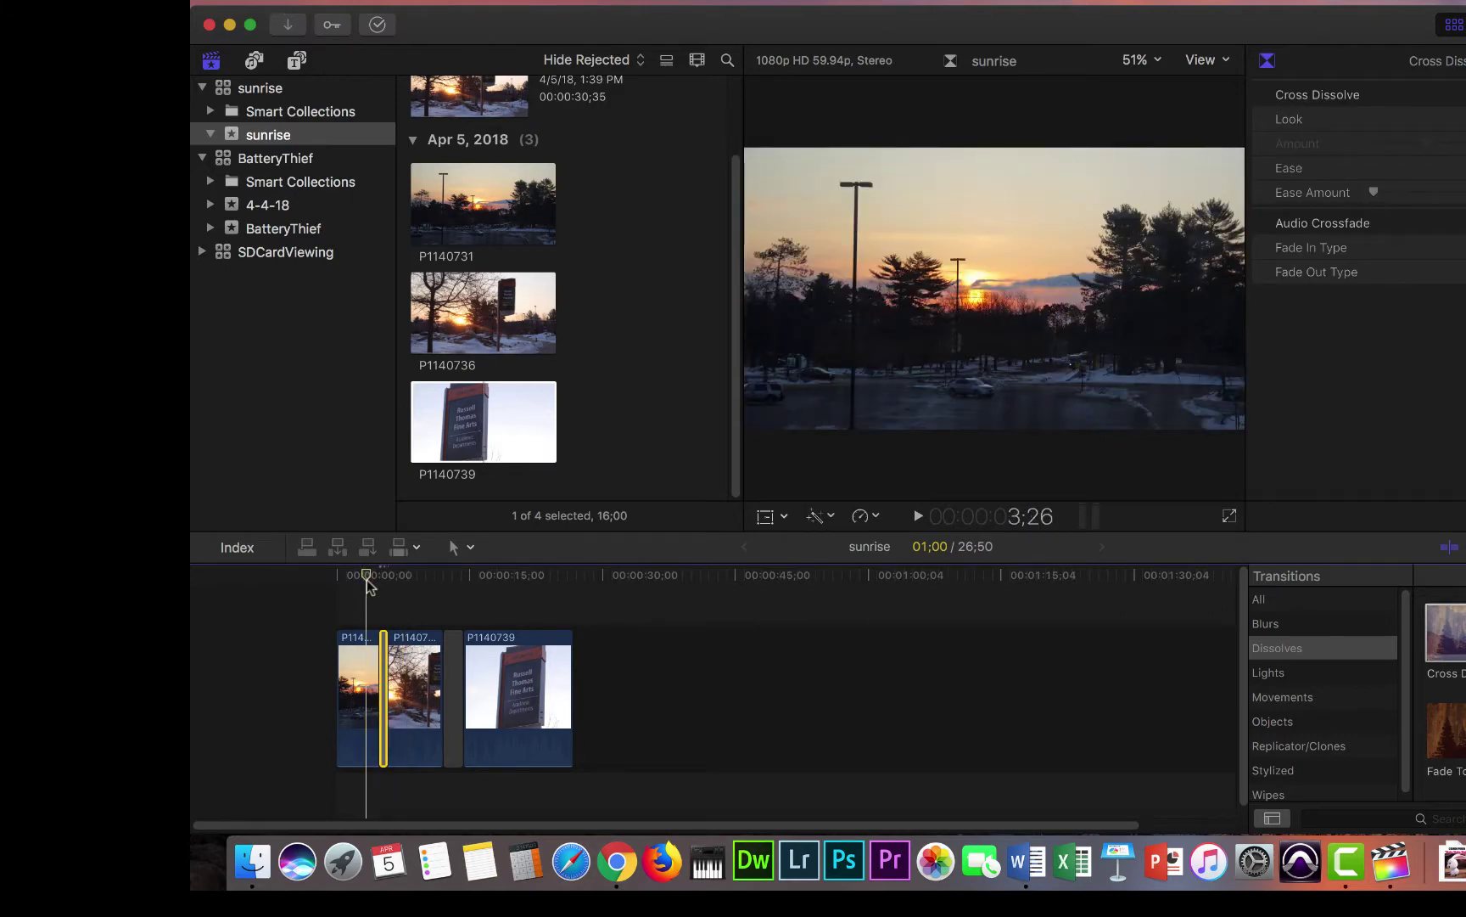
{"action": "key", "text": "space"}
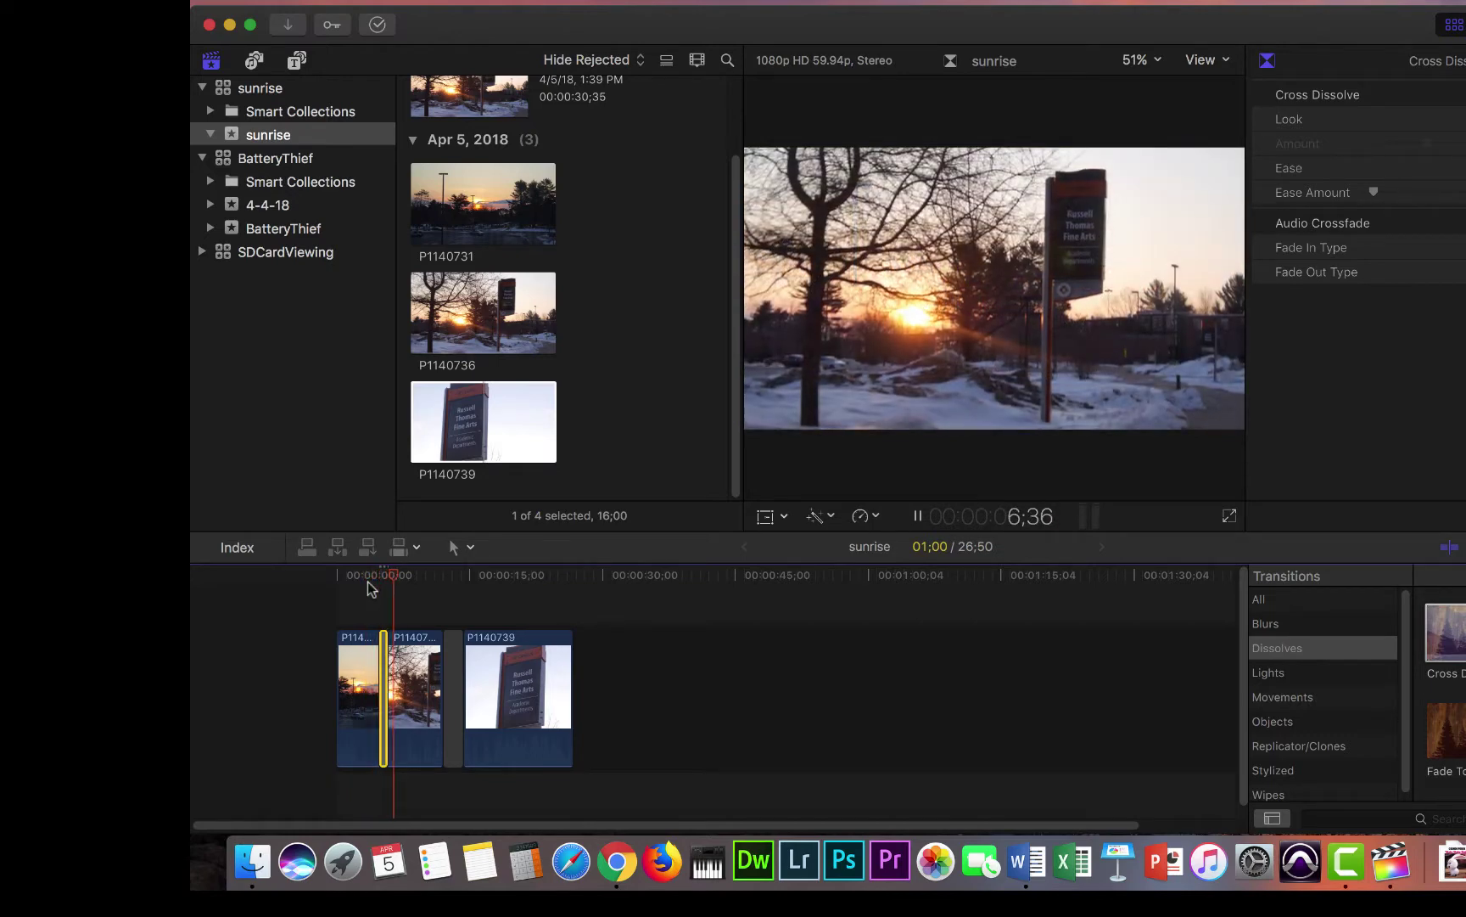
{"action": "key", "text": "space"}
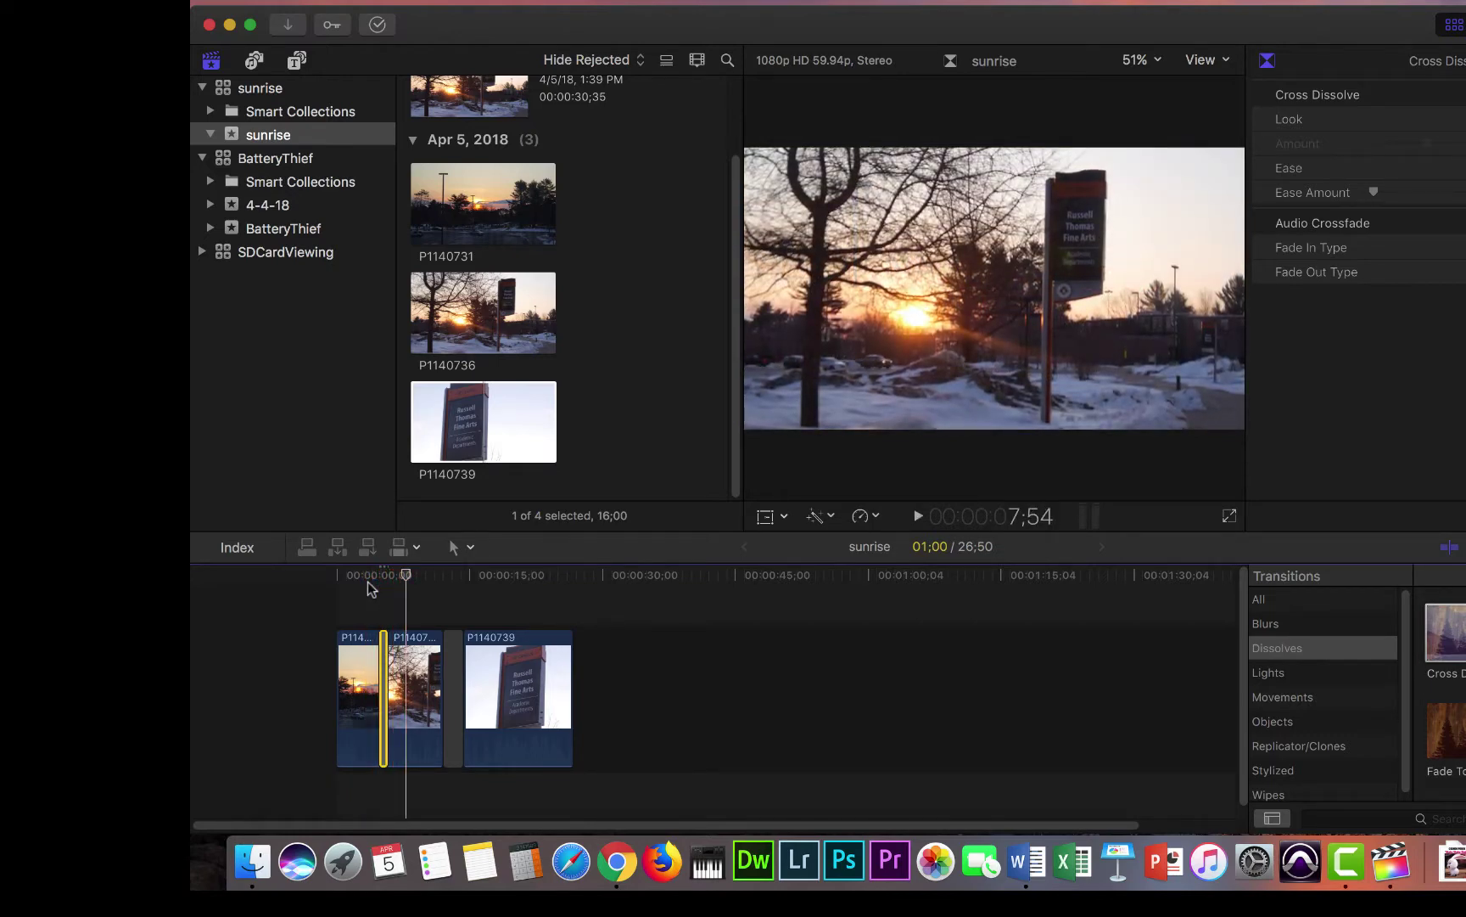
- Append the full 12;00 P1140736 clip and the full 16;00 P1140739 clip from the browser to the end of the timeline
{"action": "key", "text": "shift+f"}
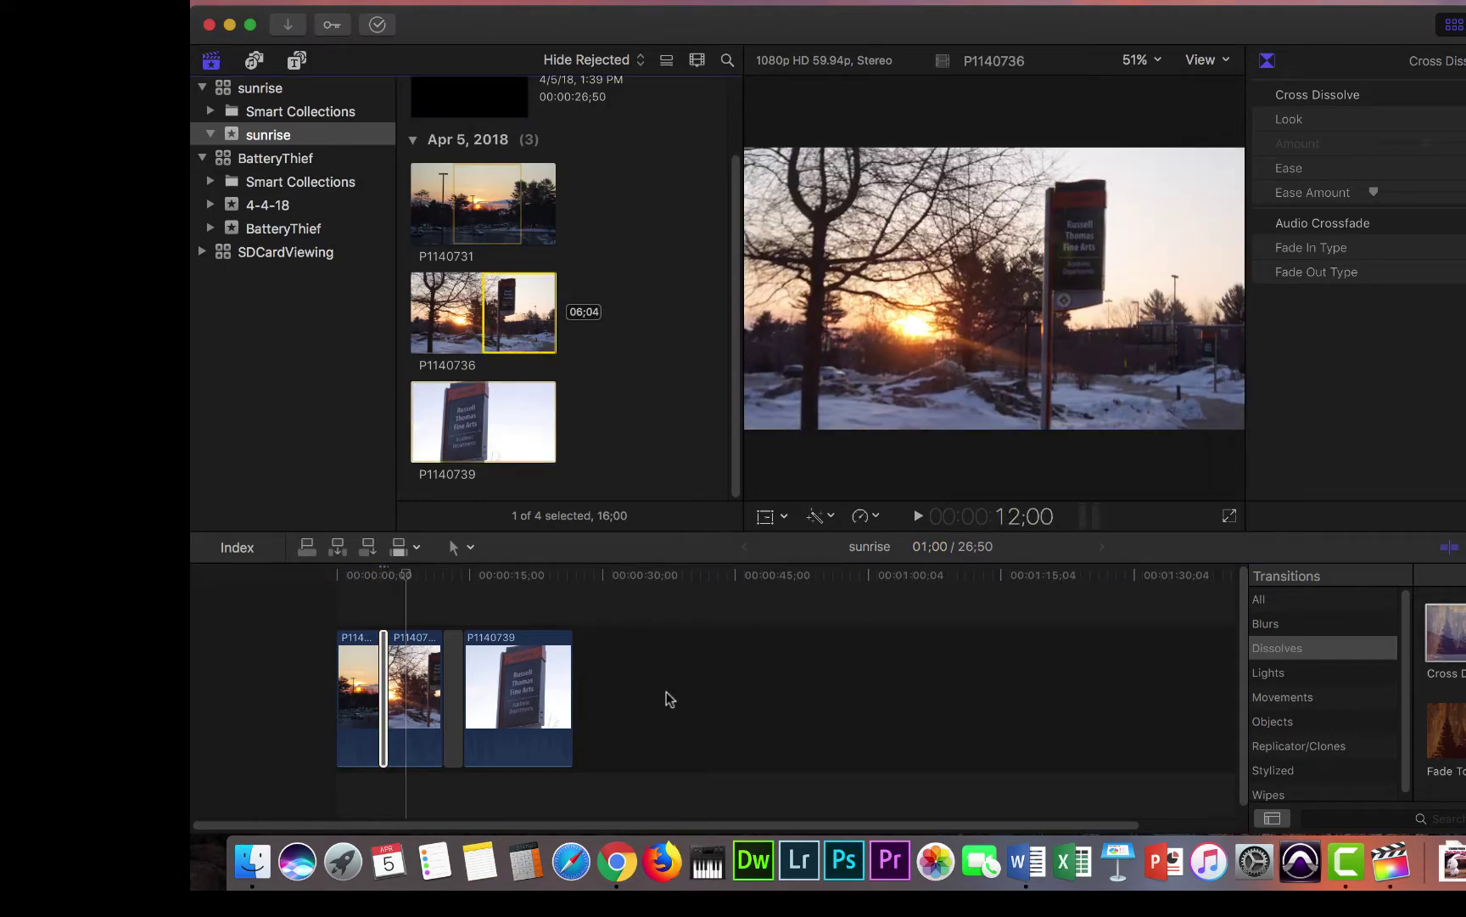
{"action": "left_click_drag", "start_coordinate": [537, 474], "coordinate": [662, 683]}
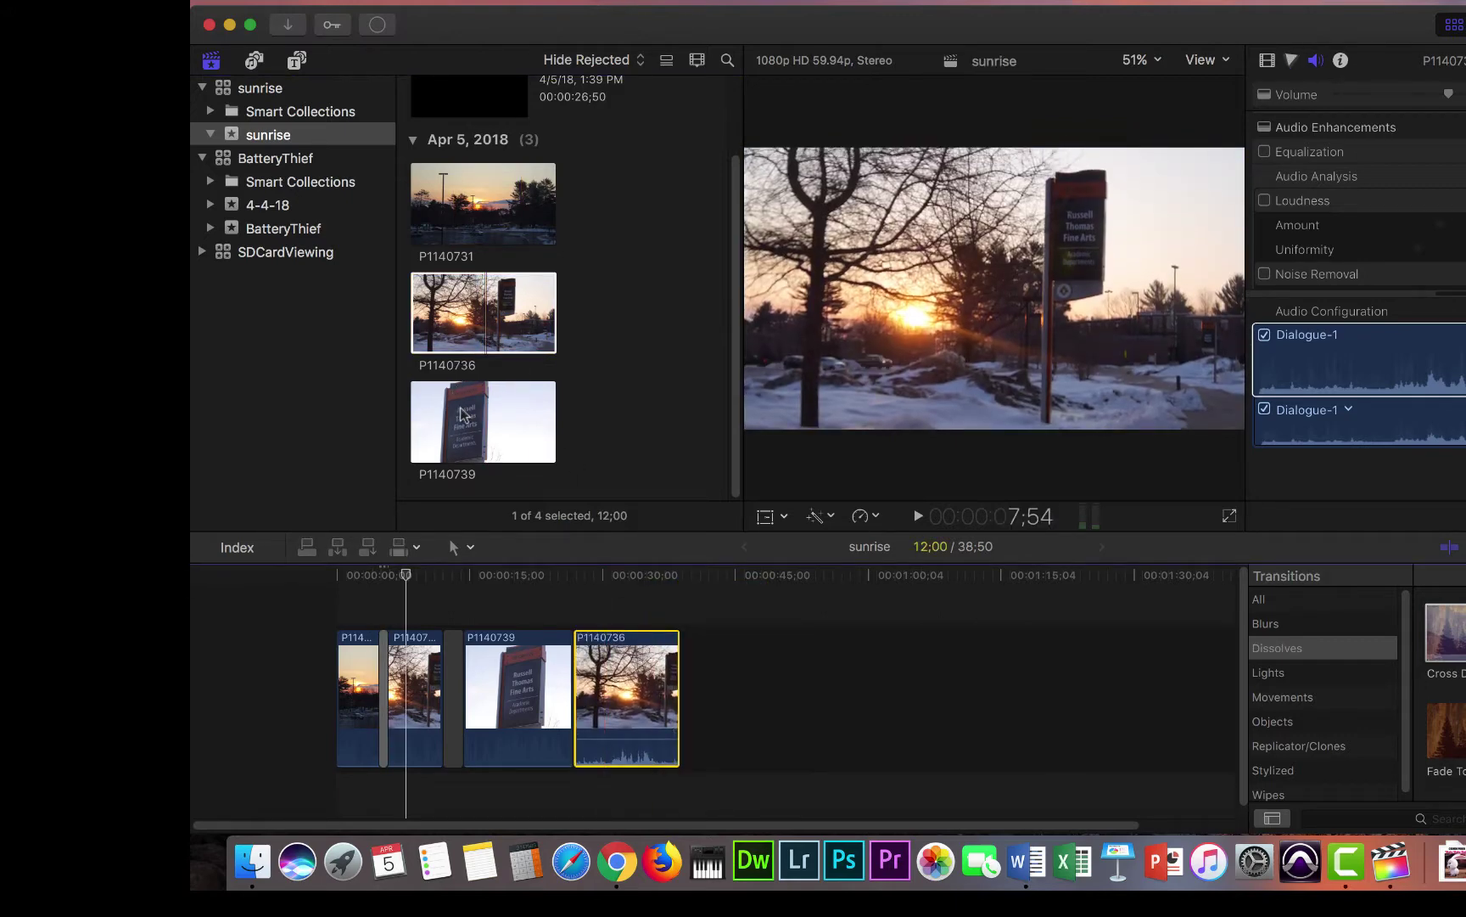
{"action": "left_click_drag", "start_coordinate": [461, 413], "coordinate": [560, 420]}
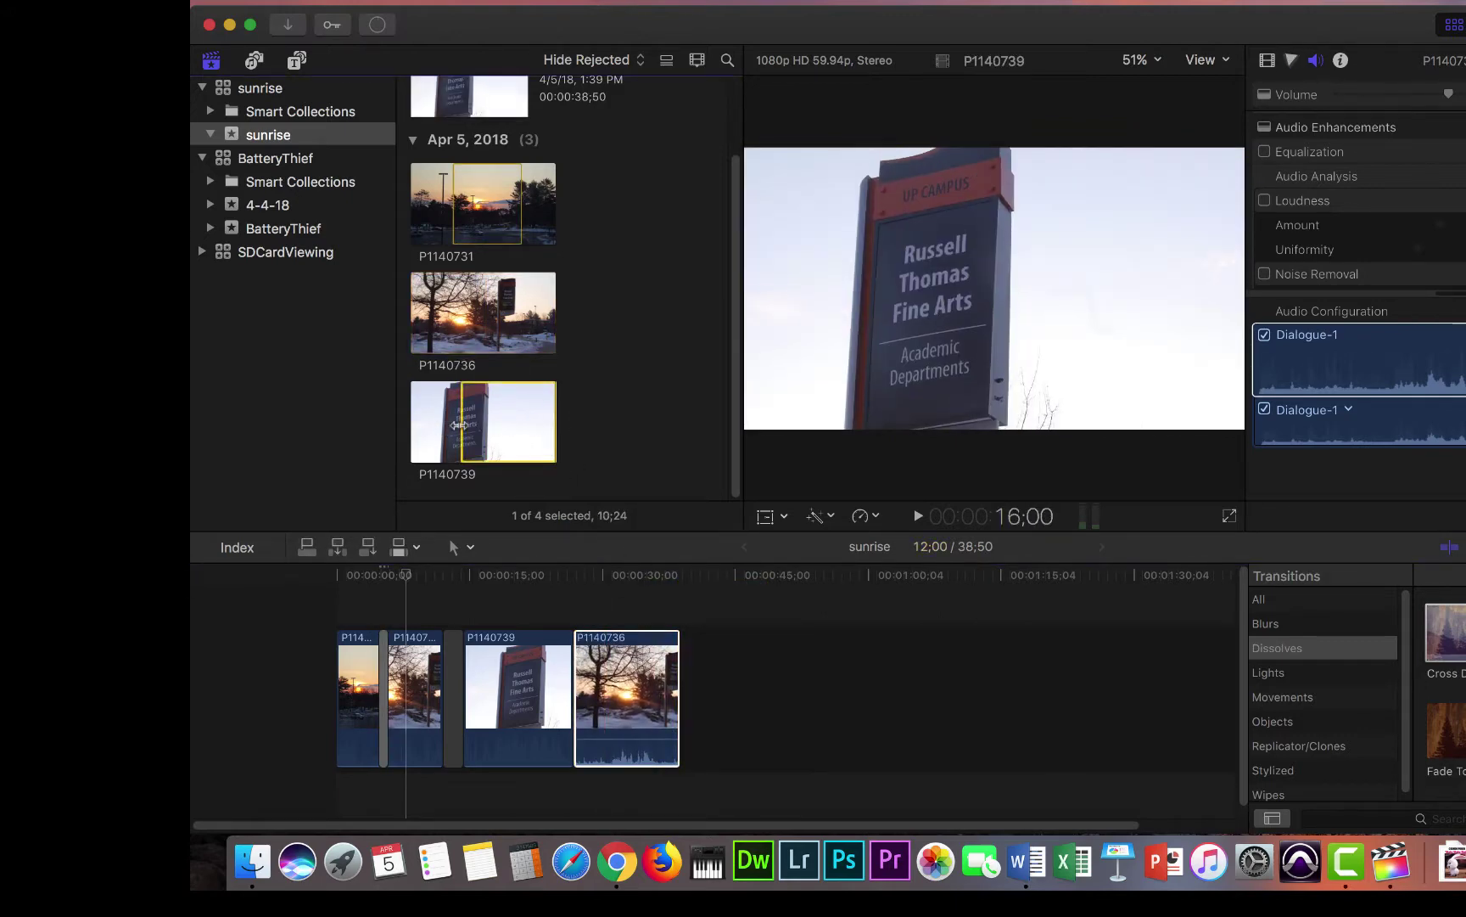
{"action": "left_click_drag", "start_coordinate": [450, 422], "coordinate": [691, 670]}
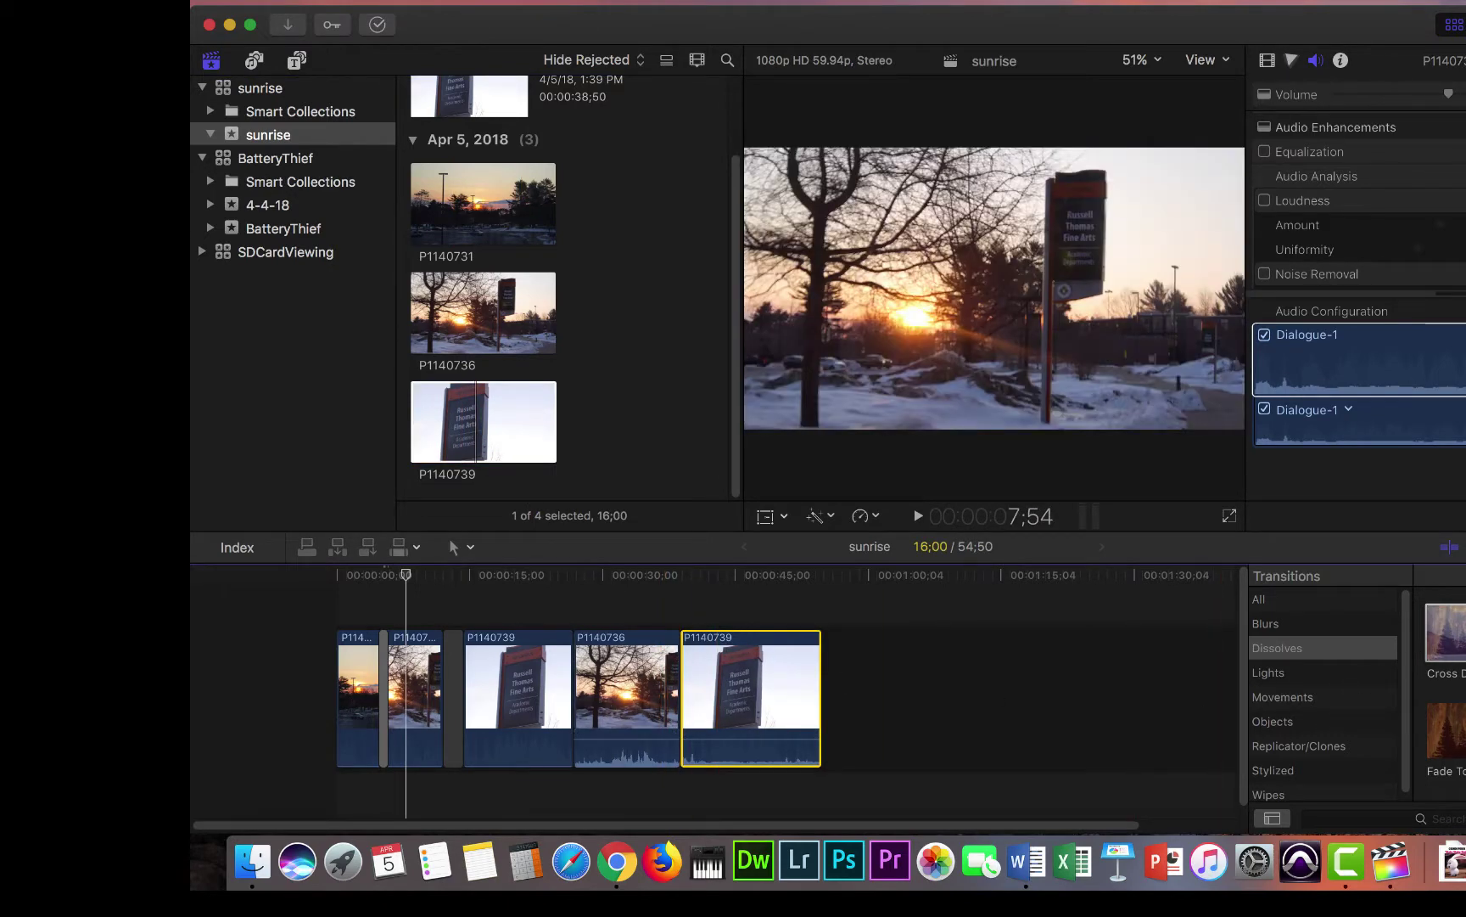
{"action": "left_click", "coordinate": [694, 706]}
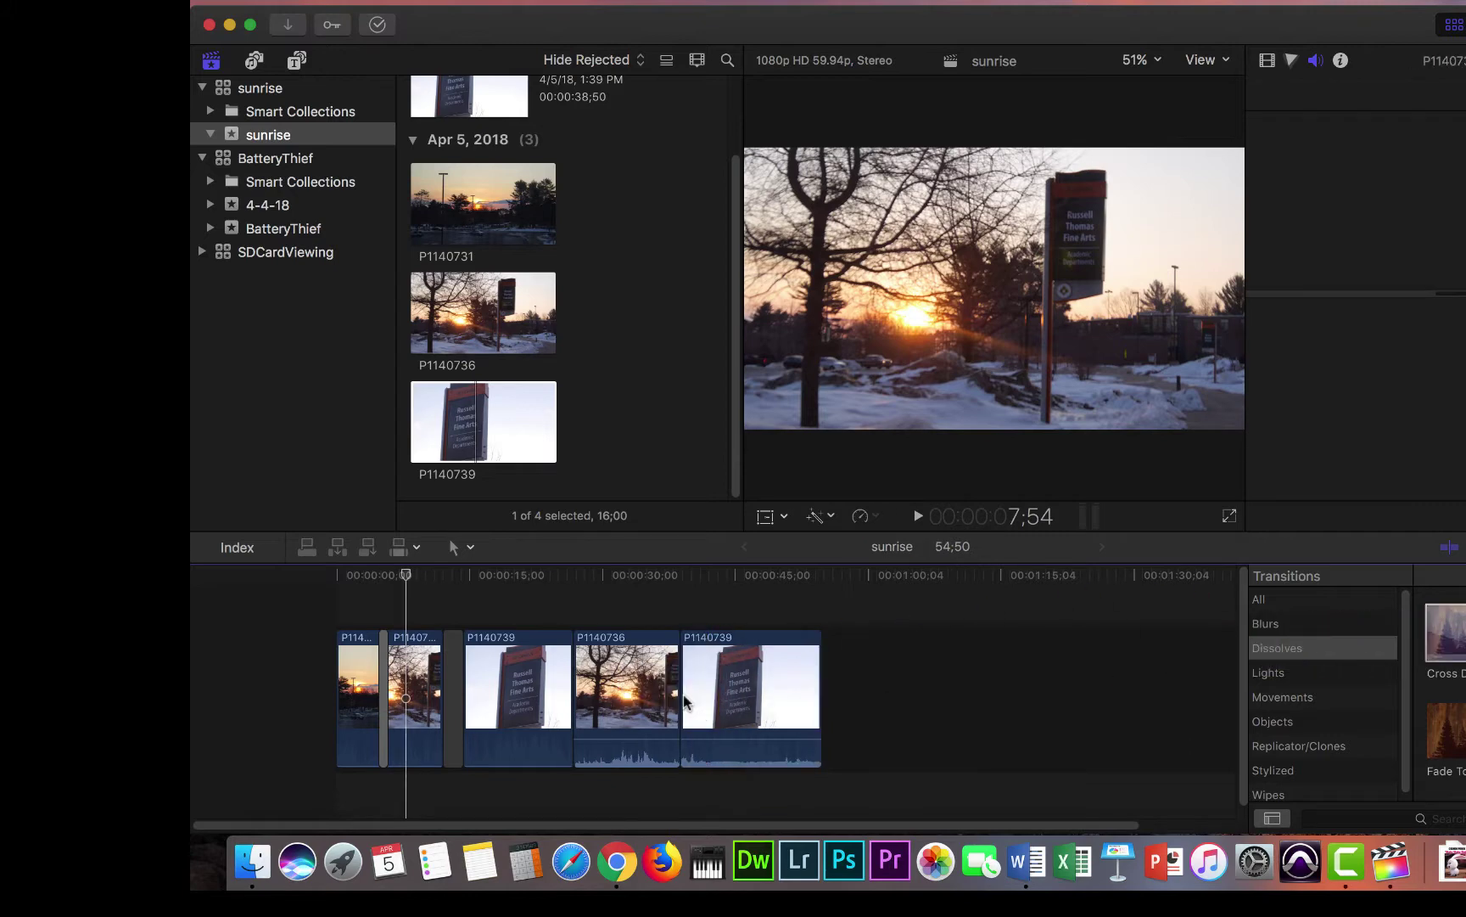
{"action": "key", "text": "super+t"}
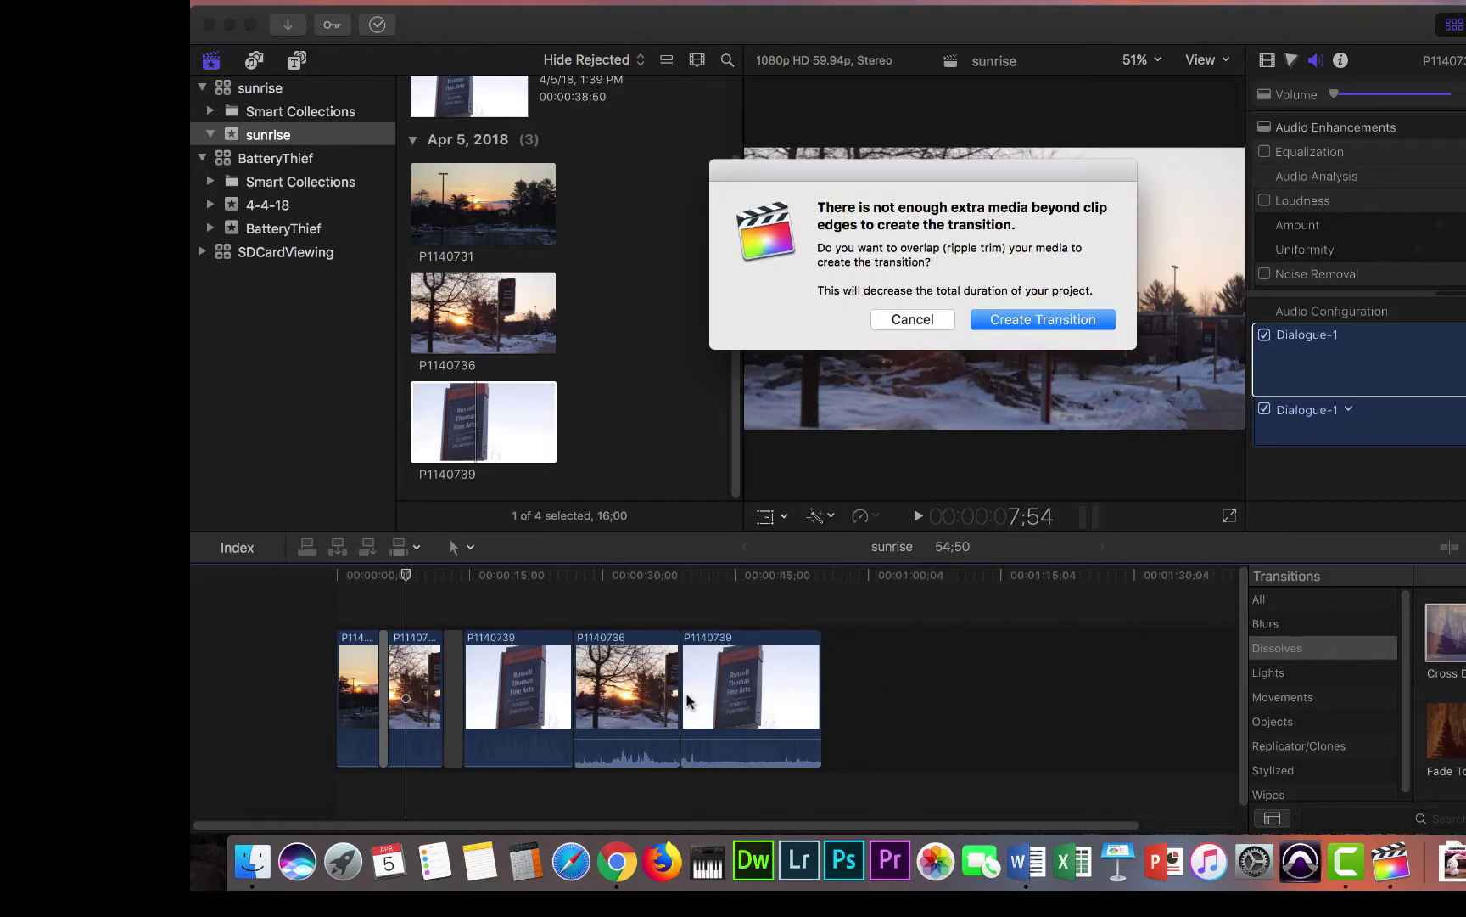
{"action": "left_click", "coordinate": [904, 329]}
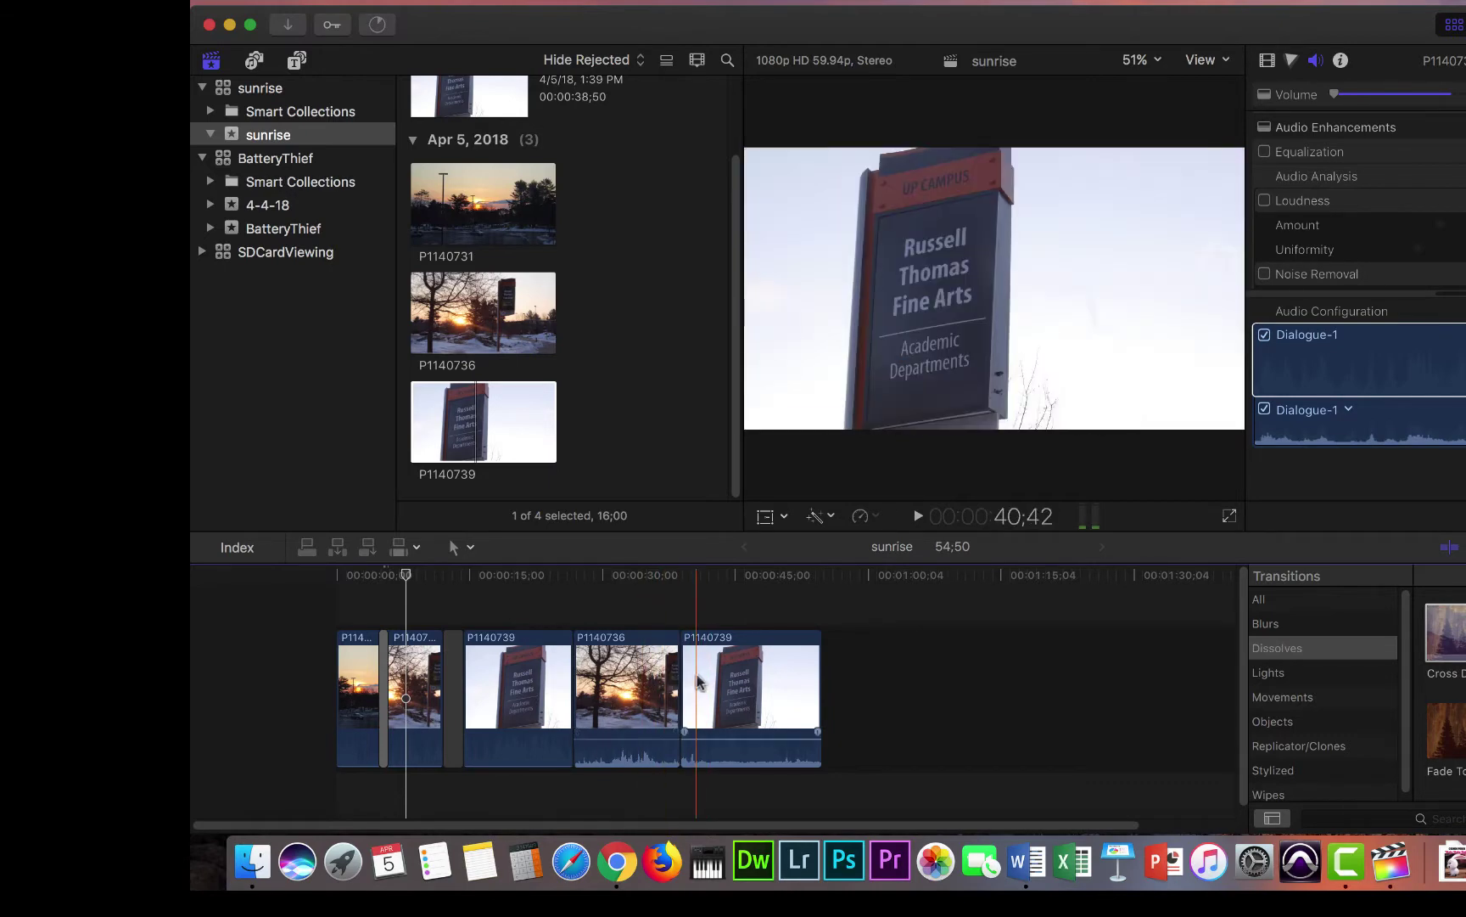
- Trim the adjoining edges of the last two clips by 2 to 3 seconds each and put a Cross Dissolve about 4.5 seconds long between them
{"action": "left_click_drag", "start_coordinate": [675, 675], "coordinate": [659, 676]}
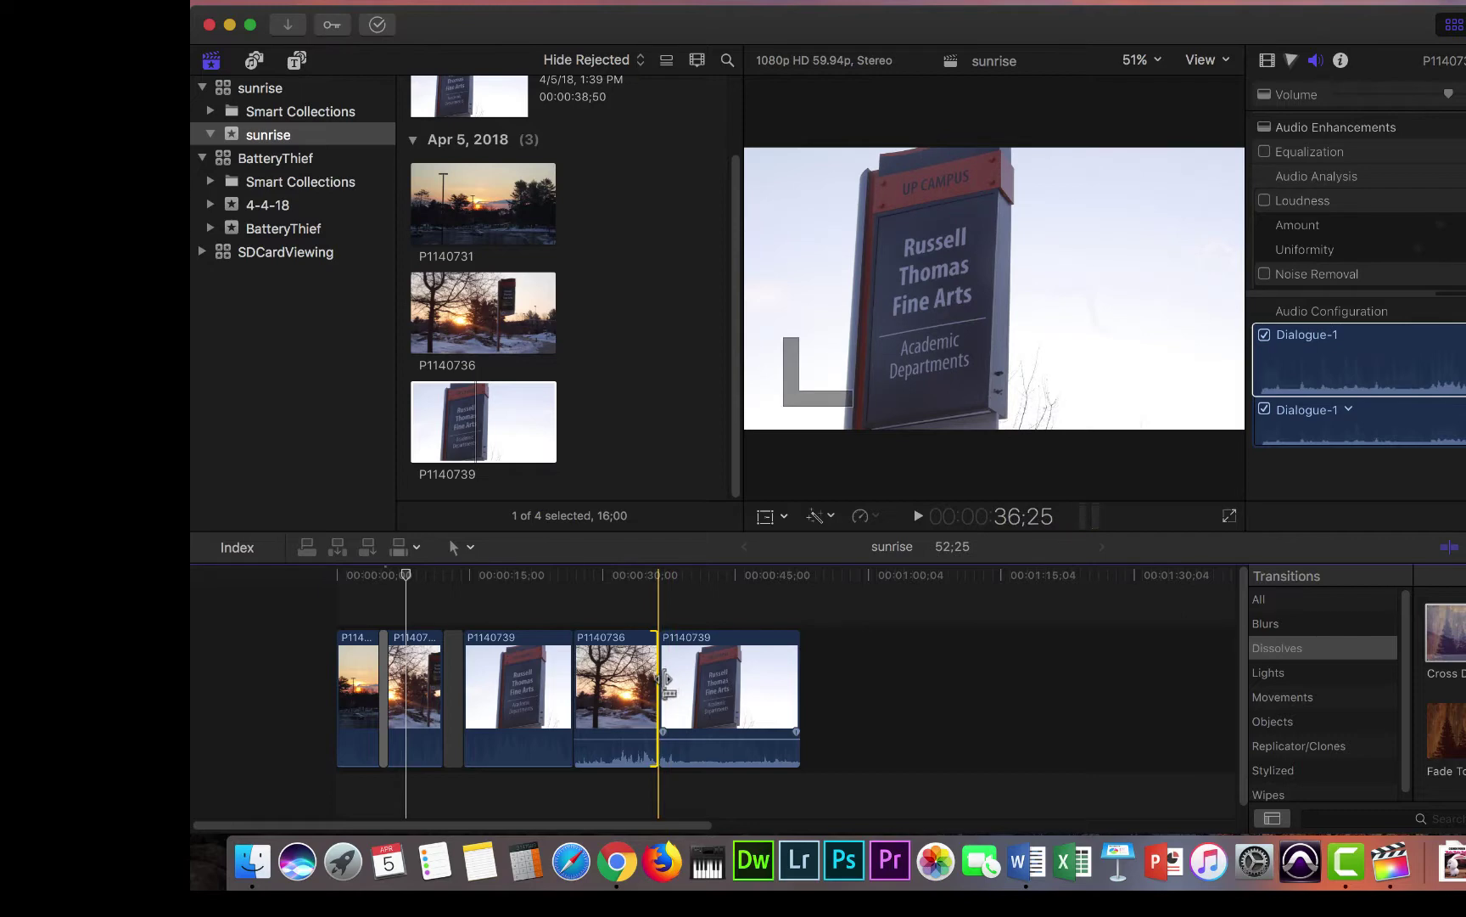
{"action": "left_click_drag", "start_coordinate": [667, 679], "coordinate": [683, 679]}
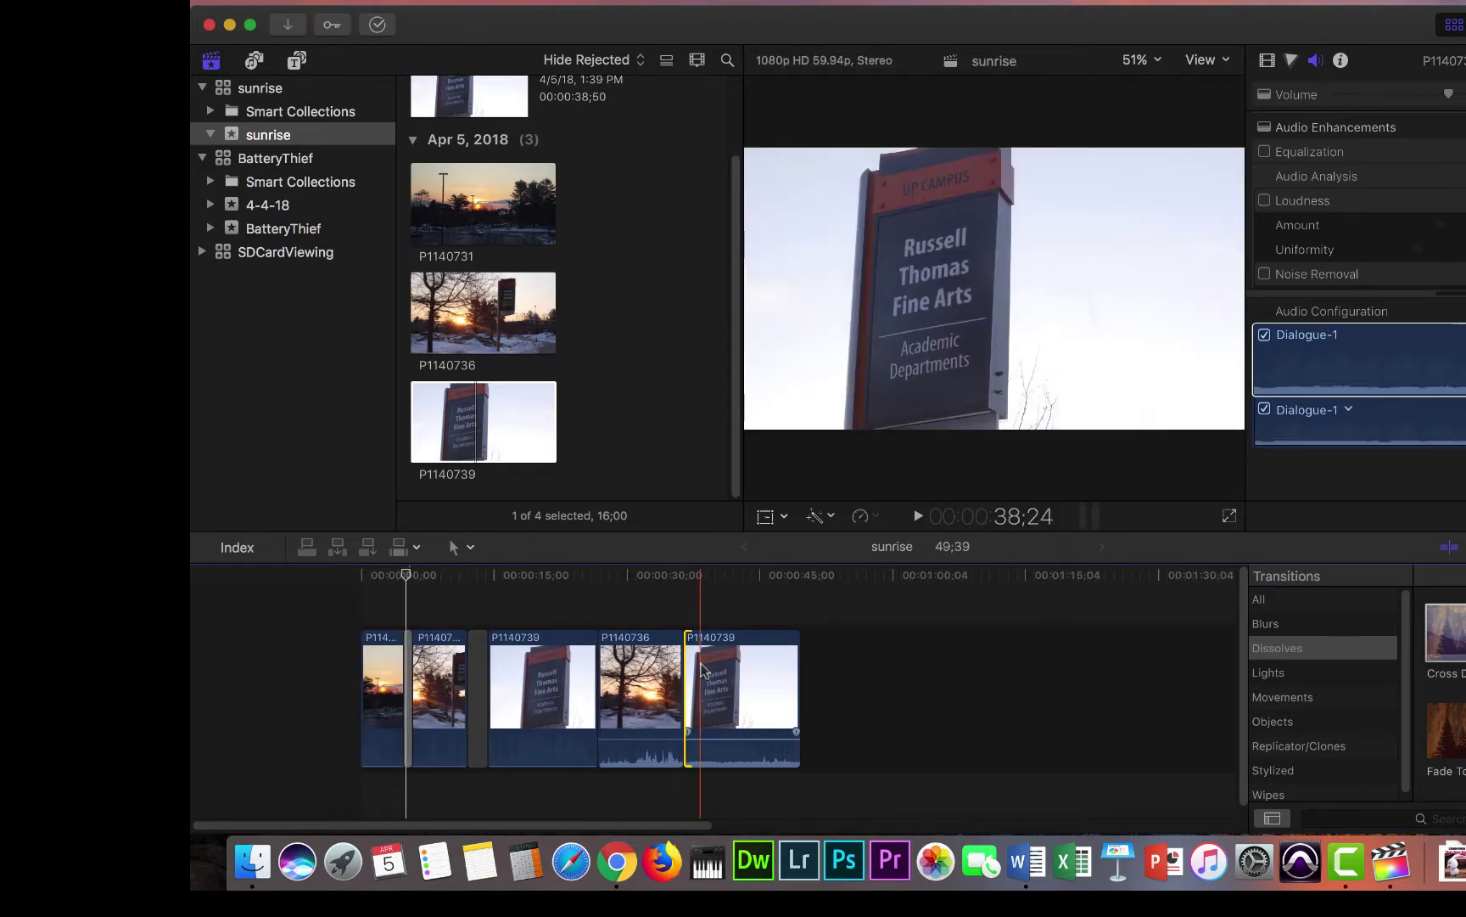
{"action": "key", "text": "cmd+t"}
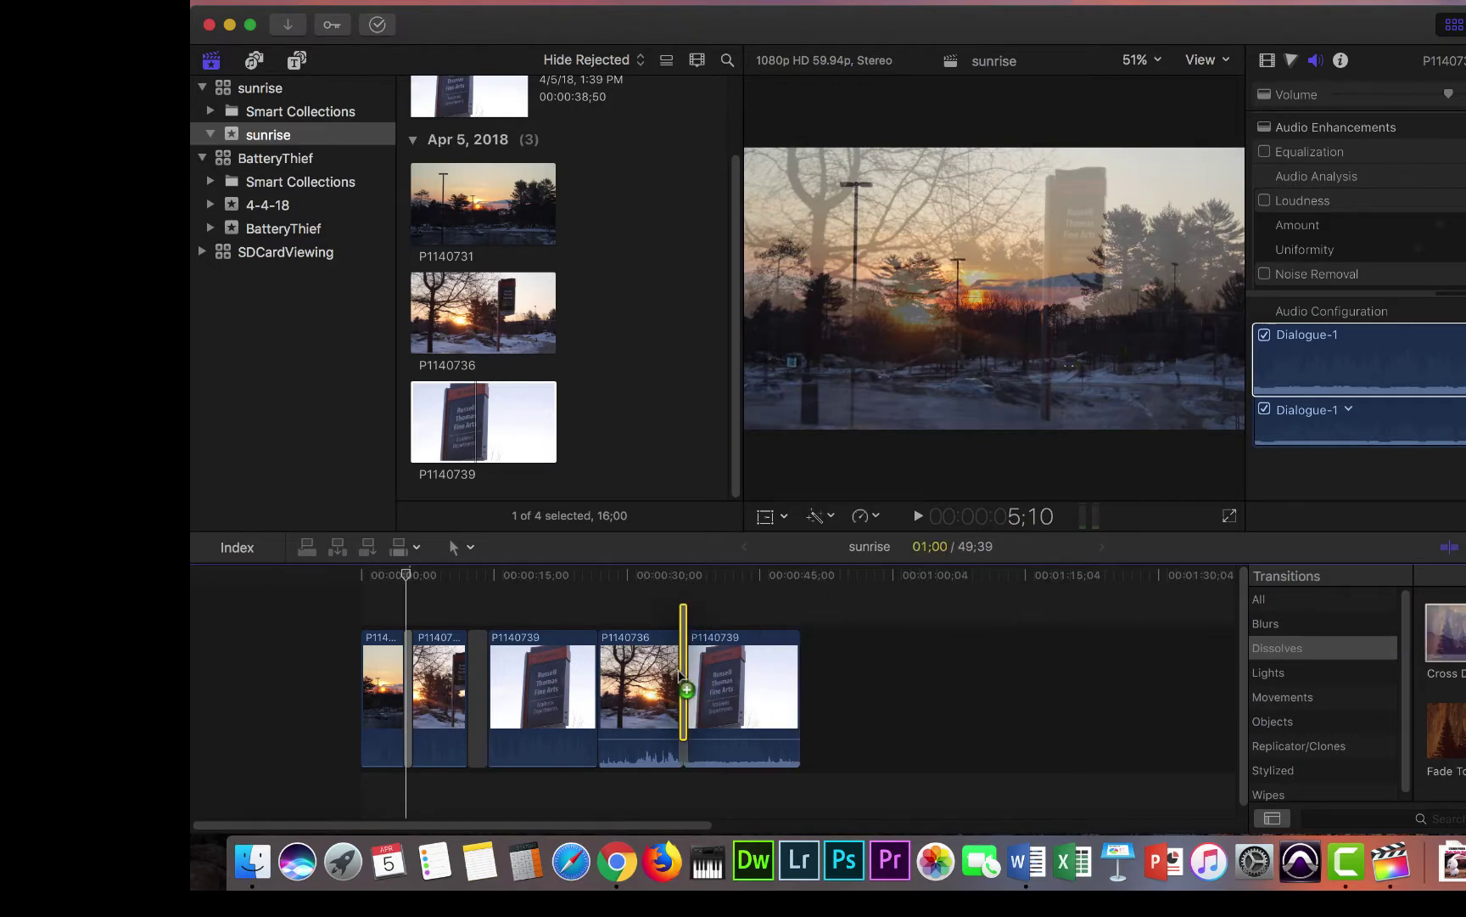
{"action": "left_click", "coordinate": [682, 679]}
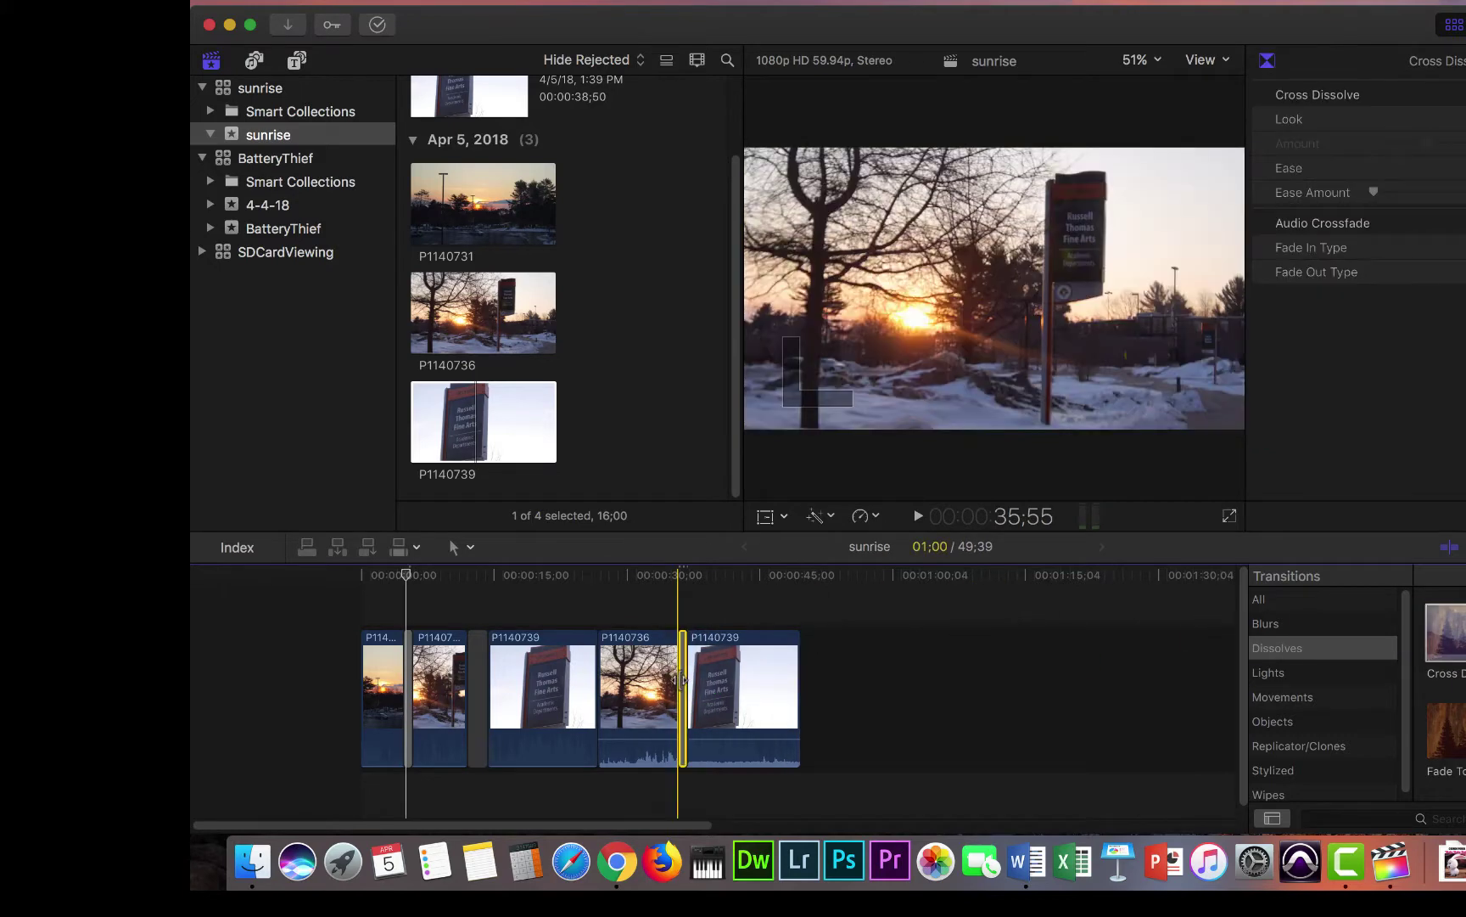
{"action": "left_click_drag", "start_coordinate": [682, 679], "coordinate": [629, 679]}
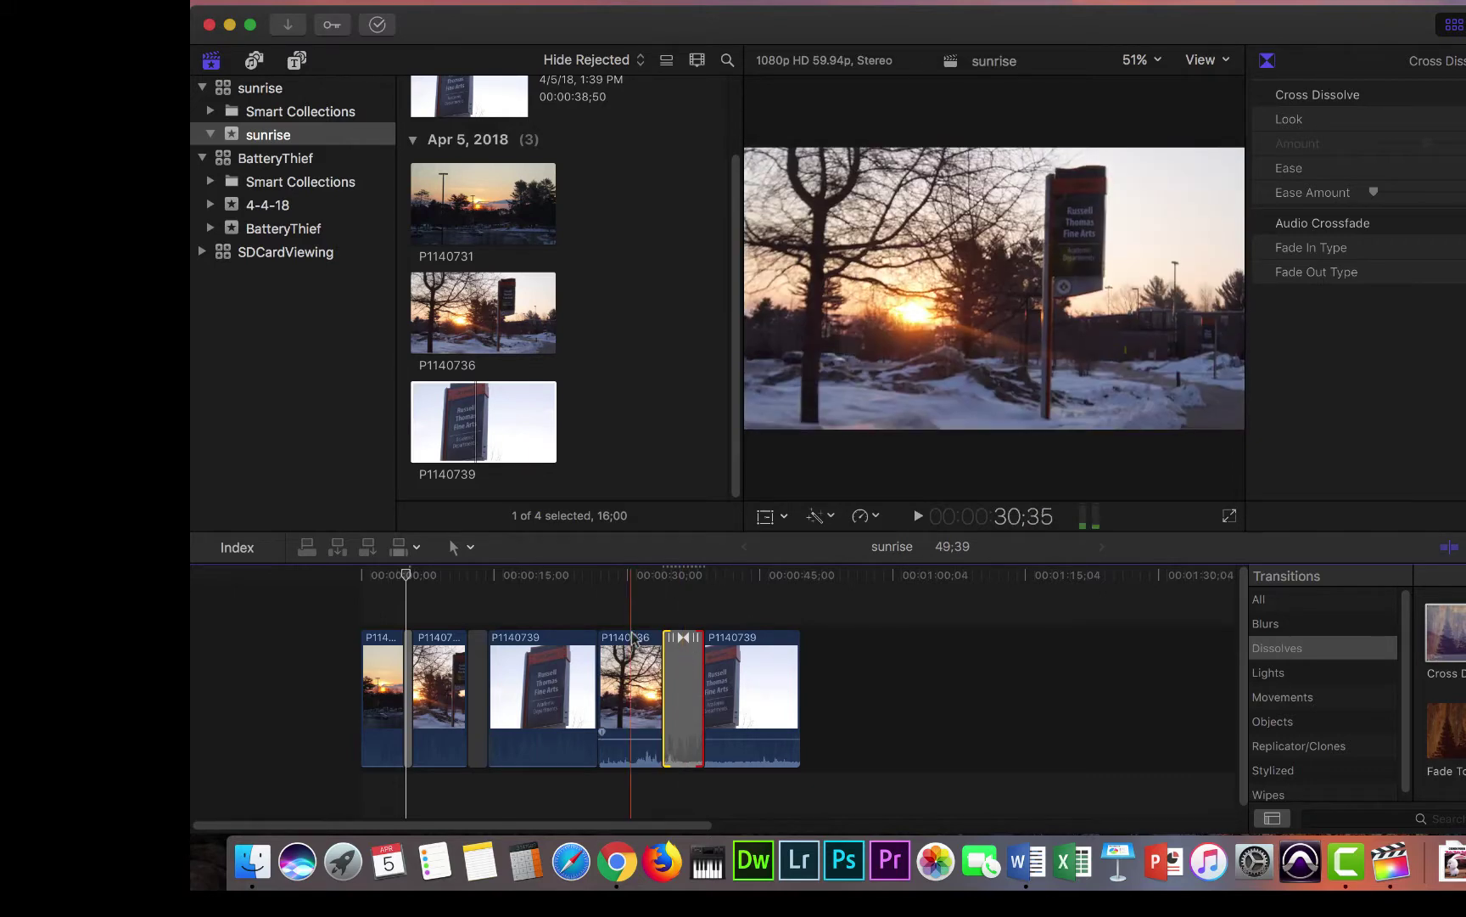
- Play through the Cross Dissolve between the last two clips, starting shortly before it and replaying it once
{"action": "key", "text": "space"}
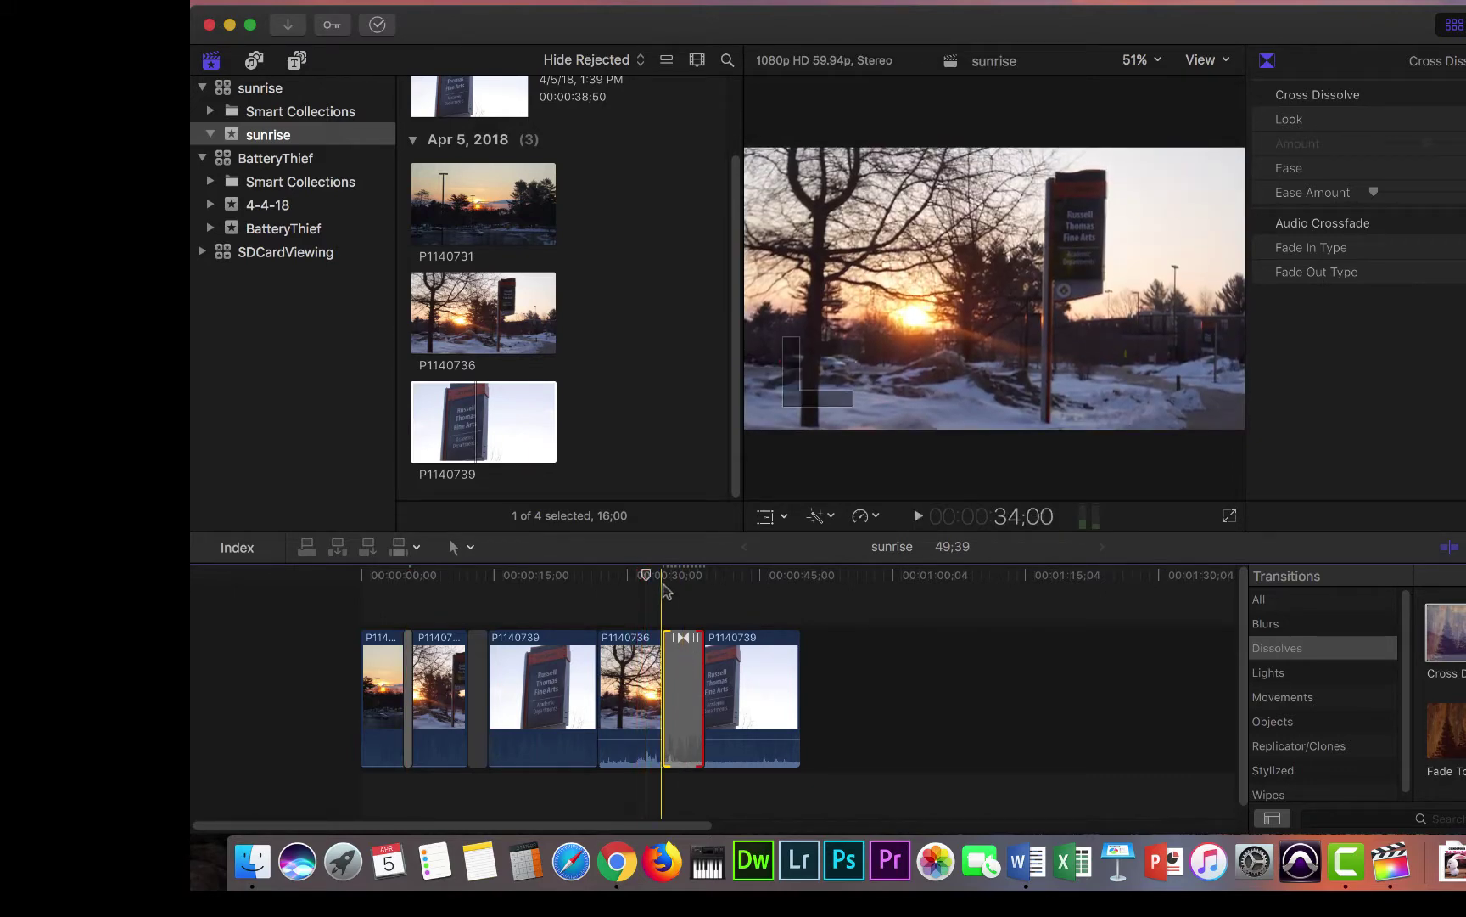
{"action": "key", "text": "space"}
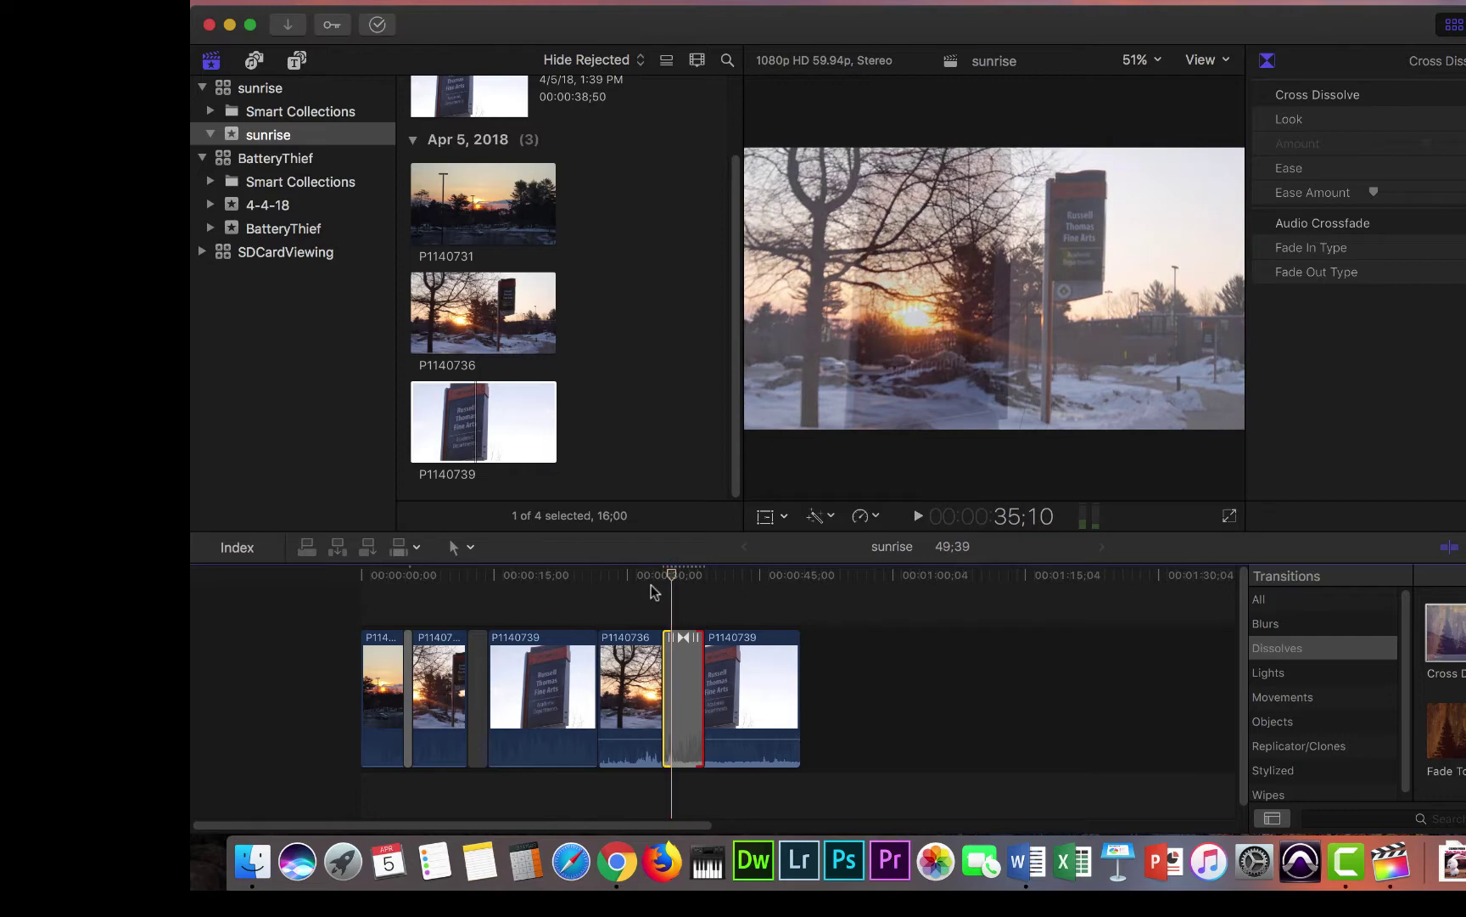
{"action": "mouse_move", "coordinate": [653, 591]}
{"action": "left_mouse_down"}
{"action": "mouse_move", "coordinate": [670, 584]}
{"action": "mouse_move", "coordinate": [647, 585]}
{"action": "left_mouse_up"}
{"action": "key", "text": "space"}
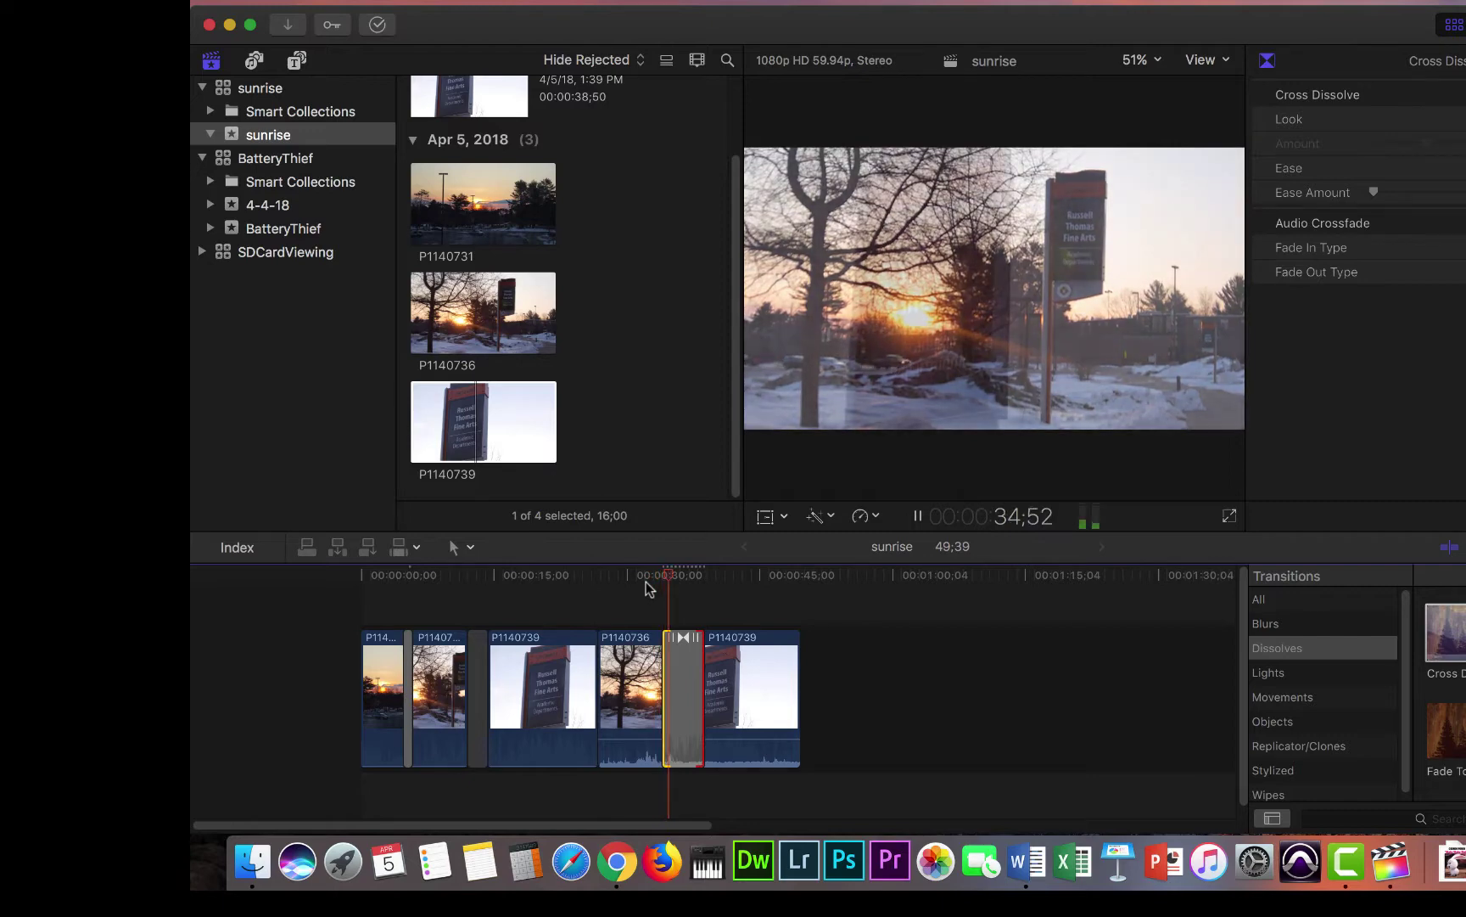
{"action": "key", "text": "space"}
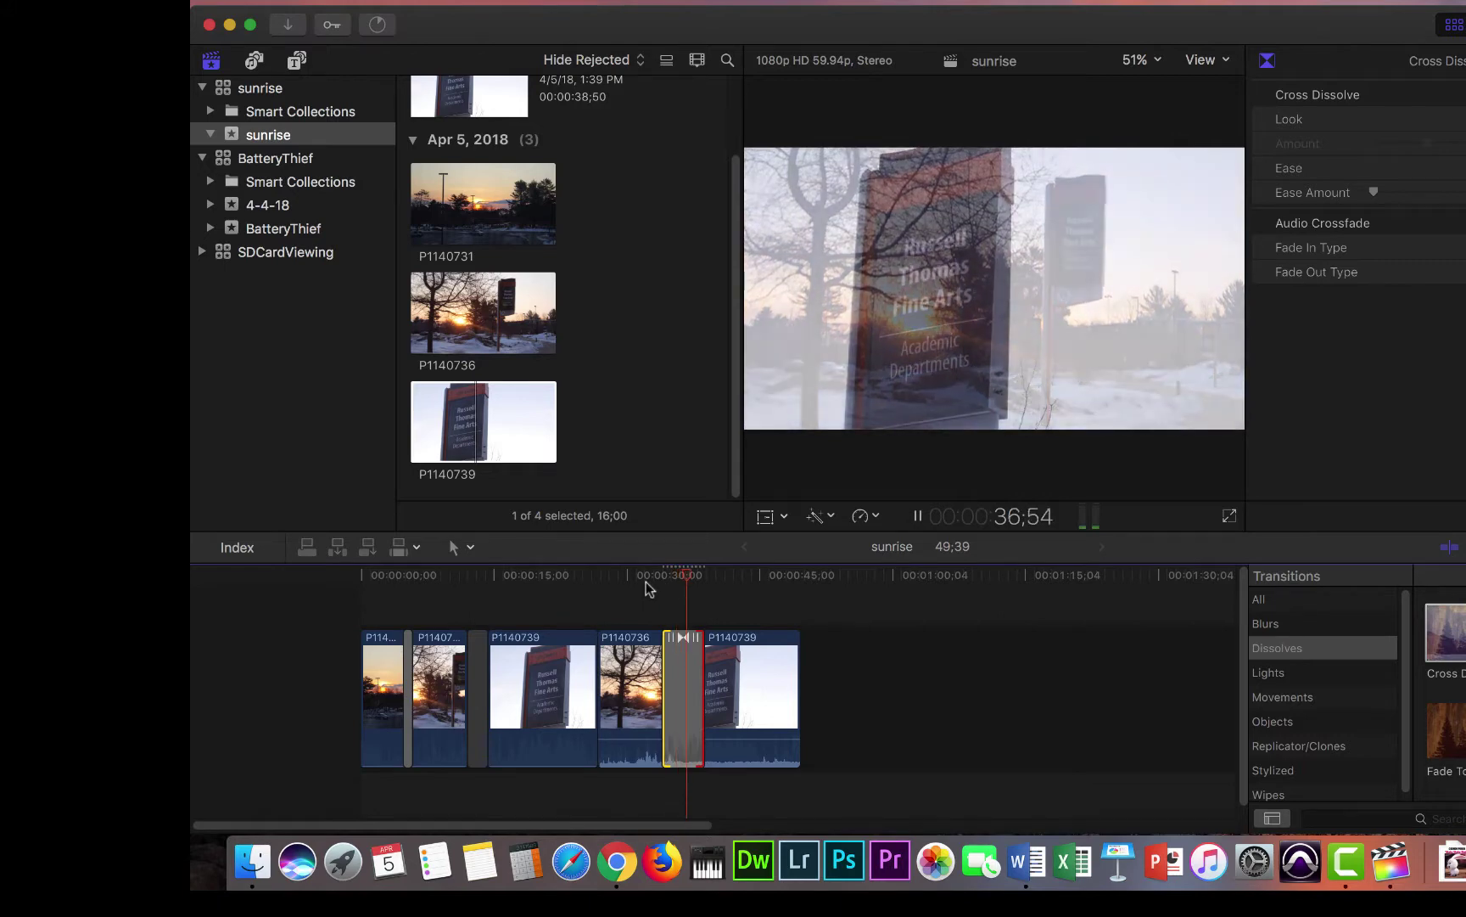
{"action": "key", "text": "space"}
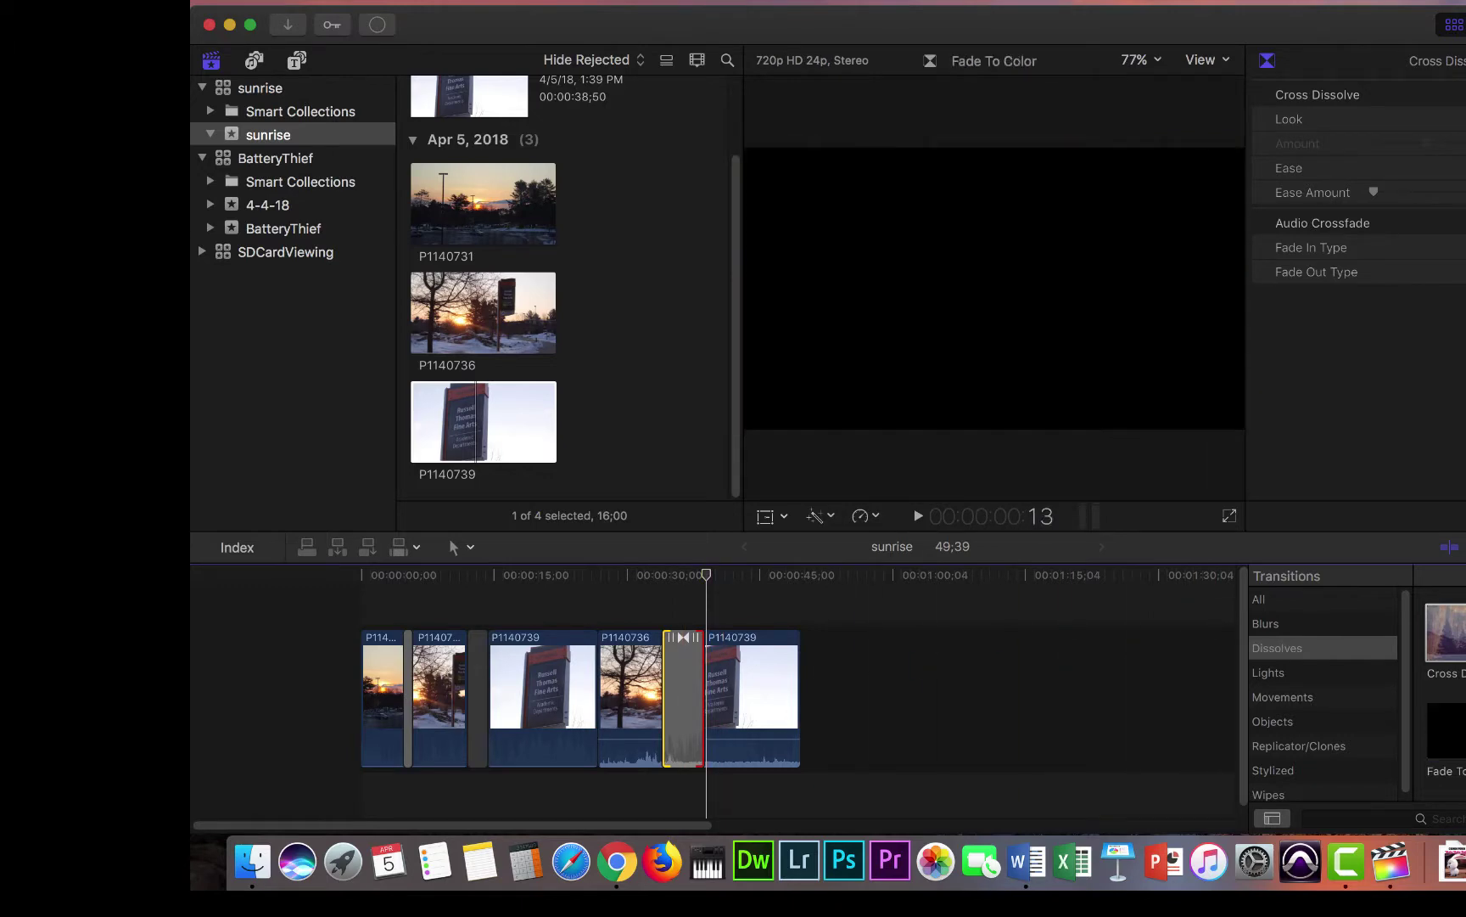
- Add a Fade To Color to the end of the last P1140739 clip and play the timeline's ending
{"action": "left_click_drag", "start_coordinate": [1447, 729], "coordinate": [804, 692]}
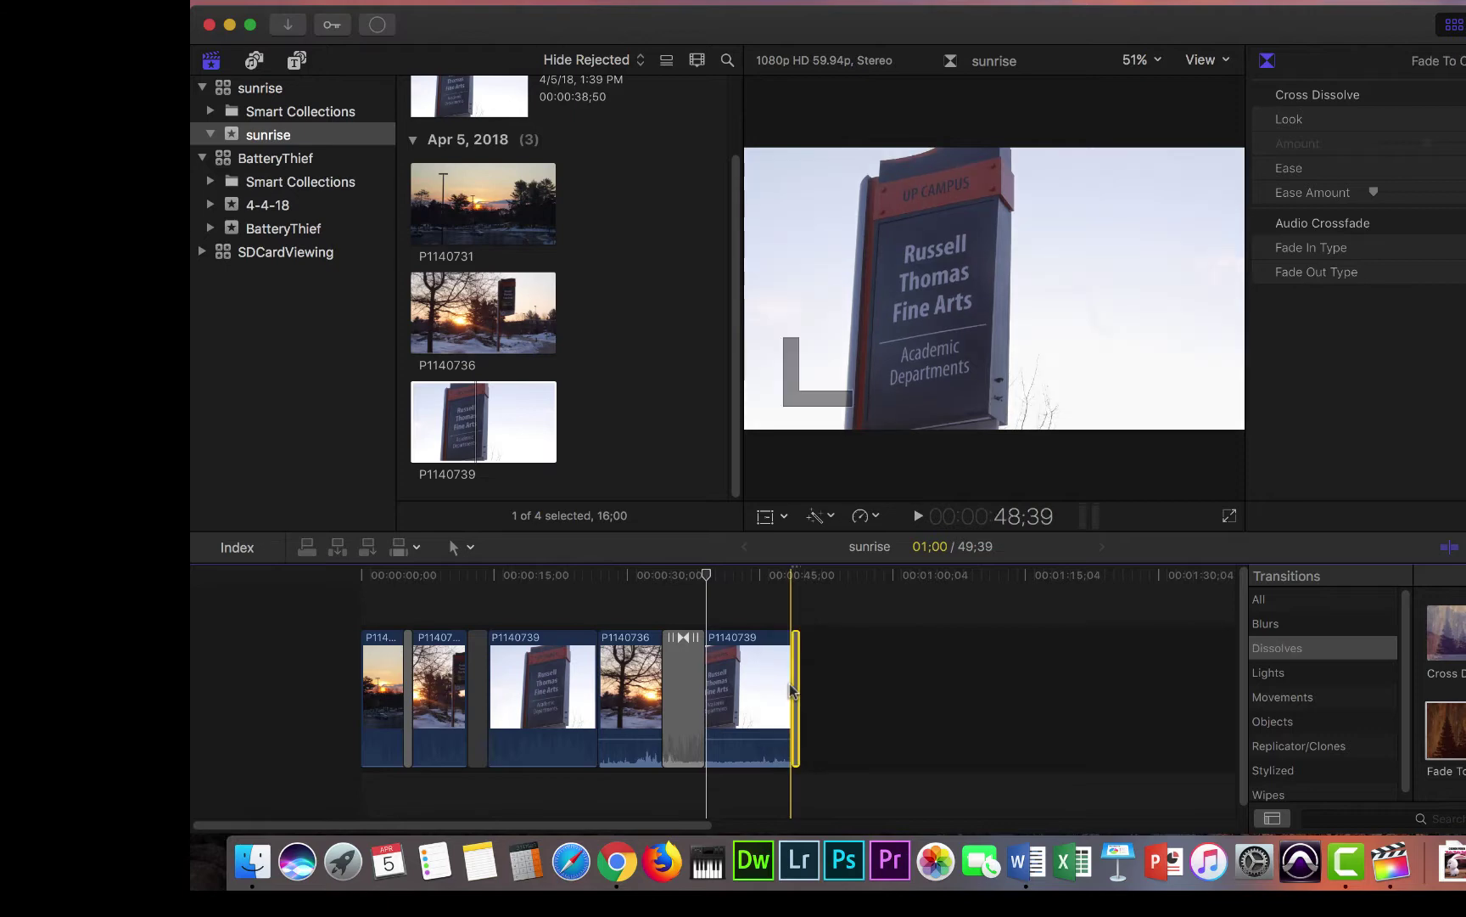
{"action": "left_click_drag", "start_coordinate": [707, 574], "coordinate": [779, 591]}
{"action": "key", "text": "space"}
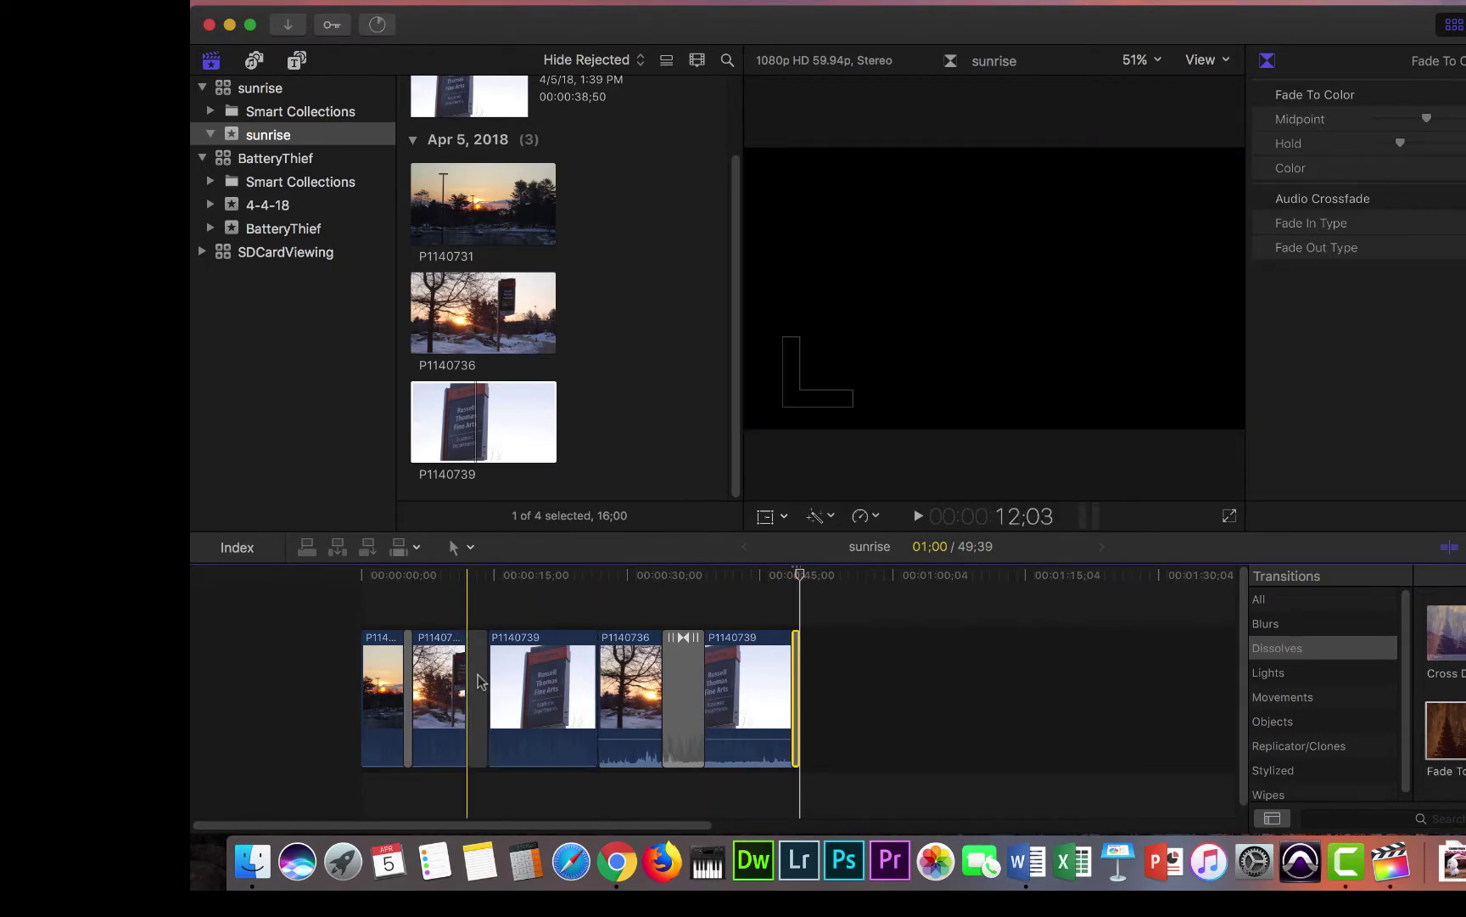
- Try a Fade To Color between the first P1140739 and the P1140736 following it, and delete the gap between the second and third clips
{"action": "left_click", "coordinate": [479, 681]}
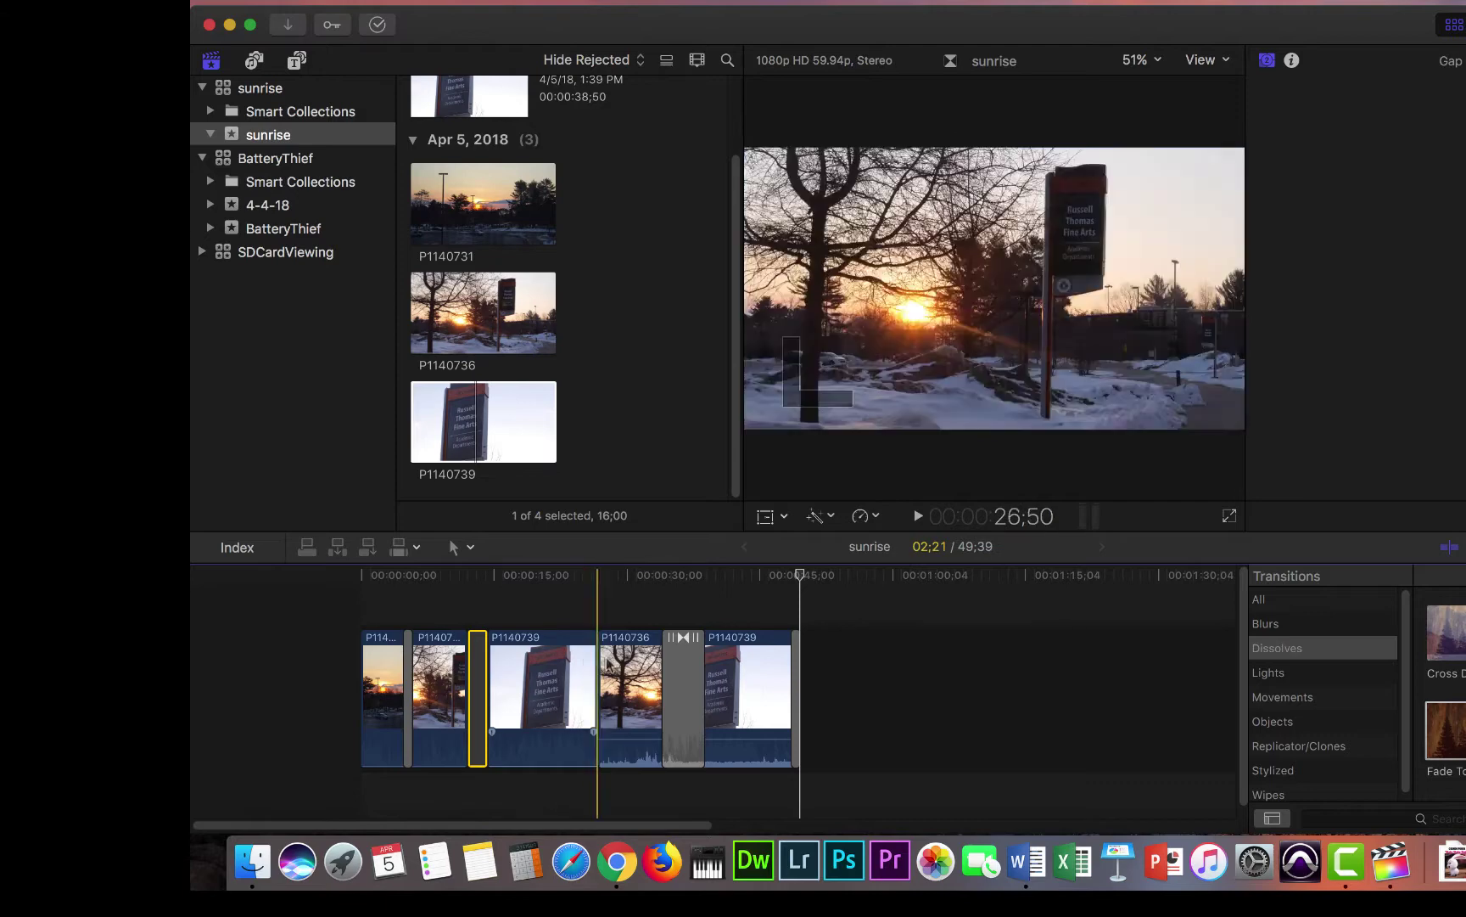
{"action": "left_click_drag", "start_coordinate": [1447, 730], "coordinate": [599, 694]}
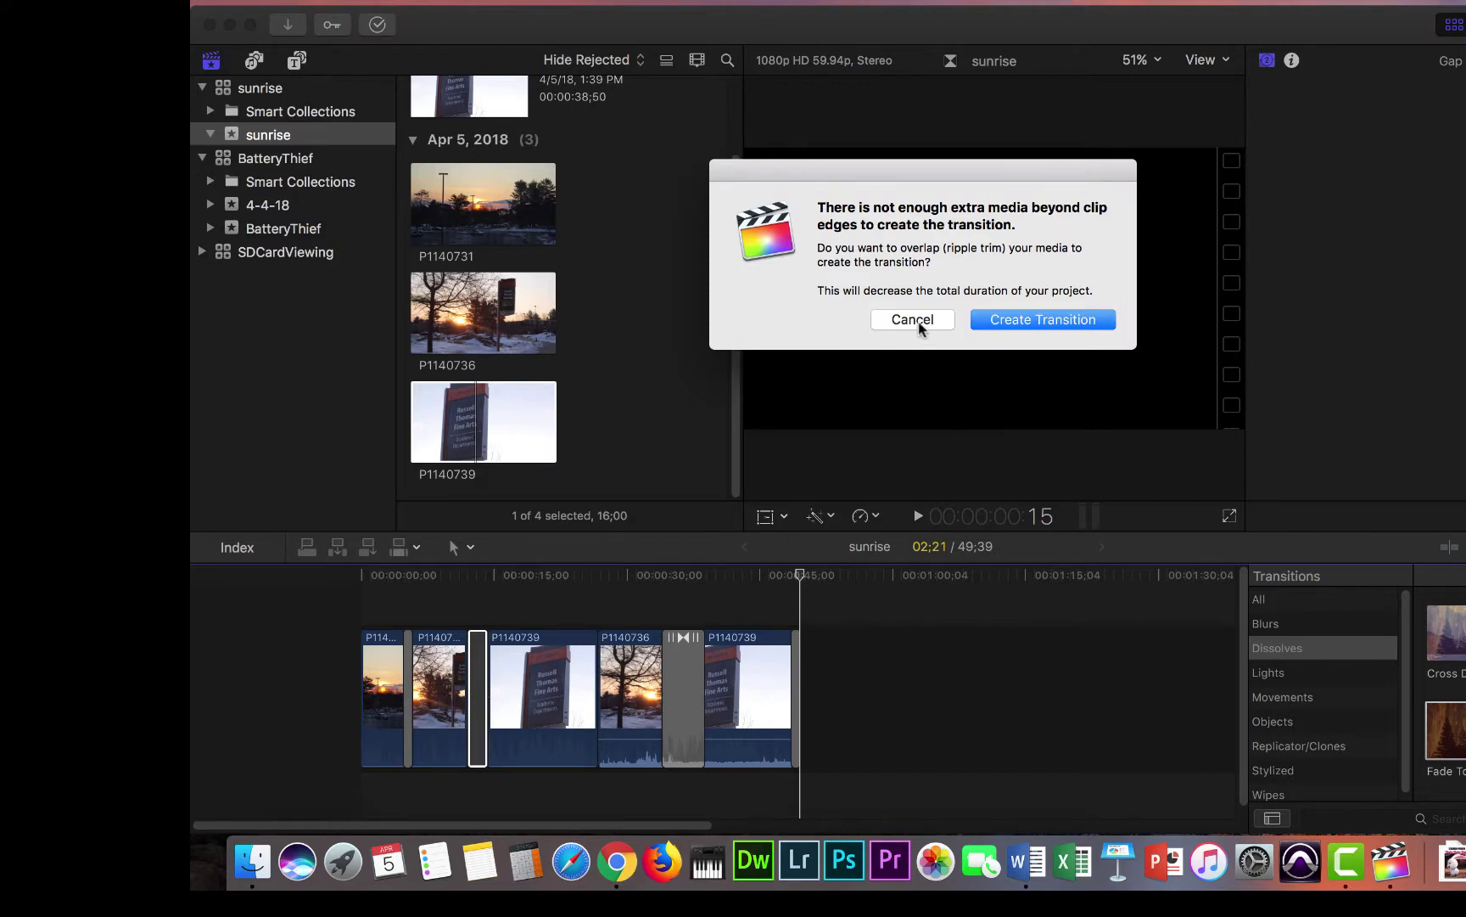
{"action": "left_click", "coordinate": [914, 320]}
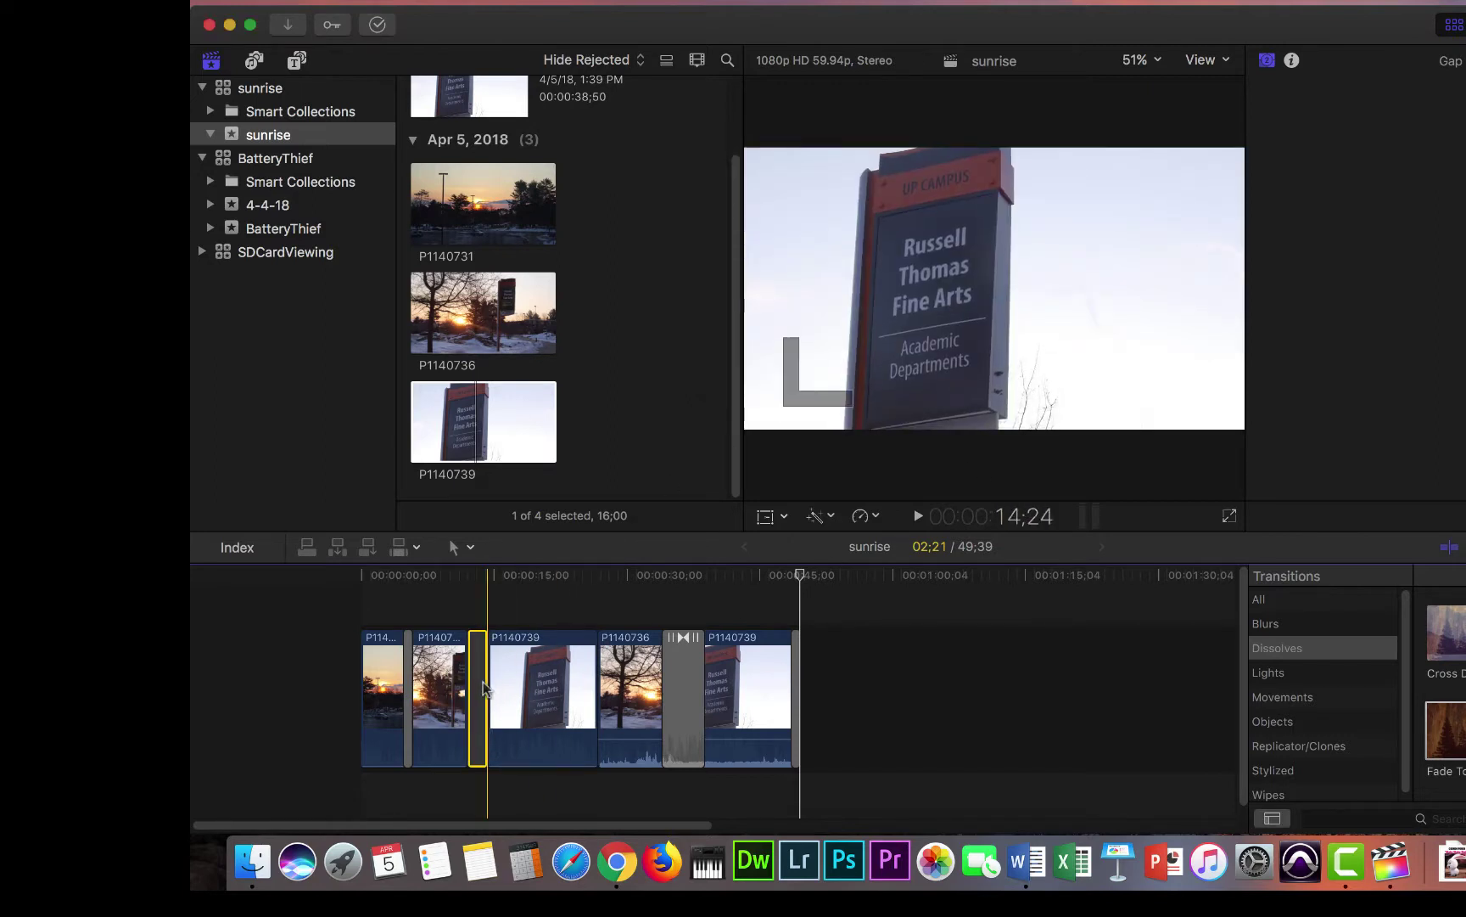
{"action": "key", "text": "Delete"}
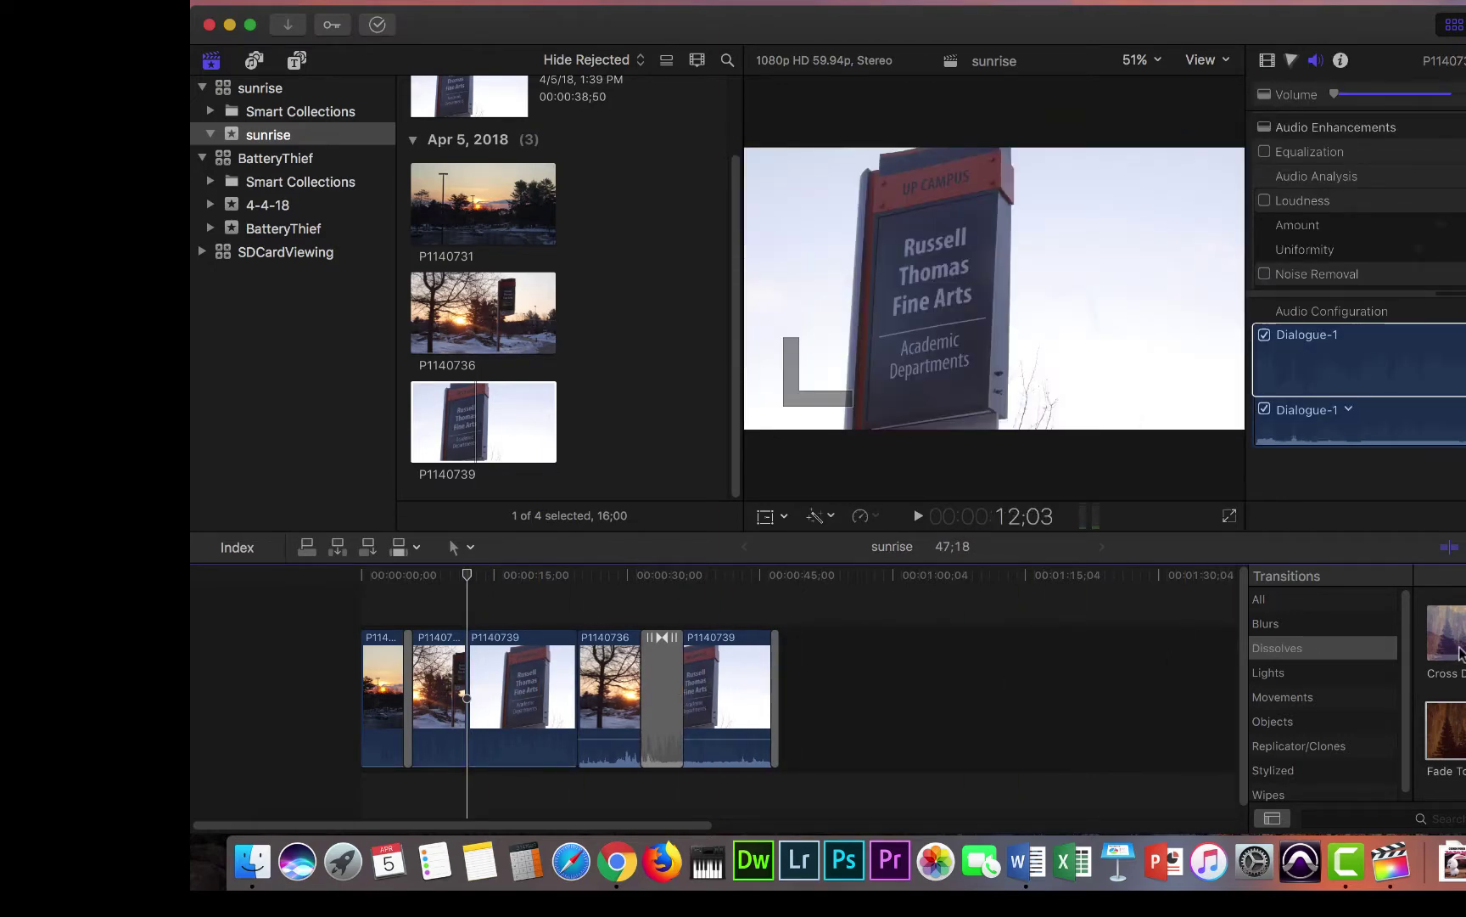
- Trim the adjoining edges of the second and third clips by about 5 seconds in total and add a Fade To Color between them
{"action": "left_click_drag", "start_coordinate": [1456, 730], "coordinate": [453, 696]}
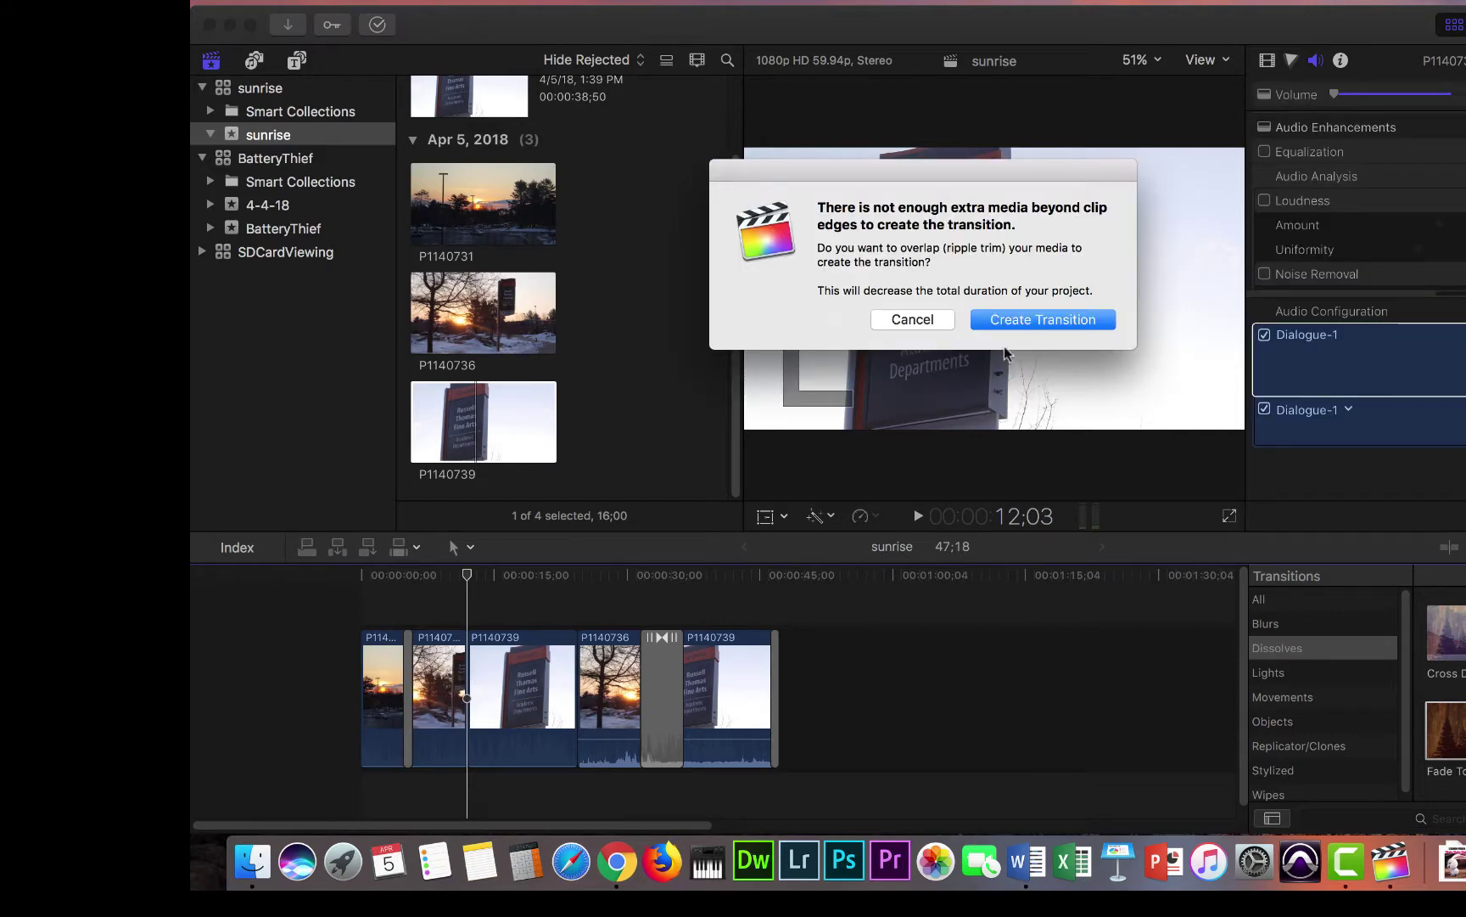
{"action": "left_click", "coordinate": [921, 321]}
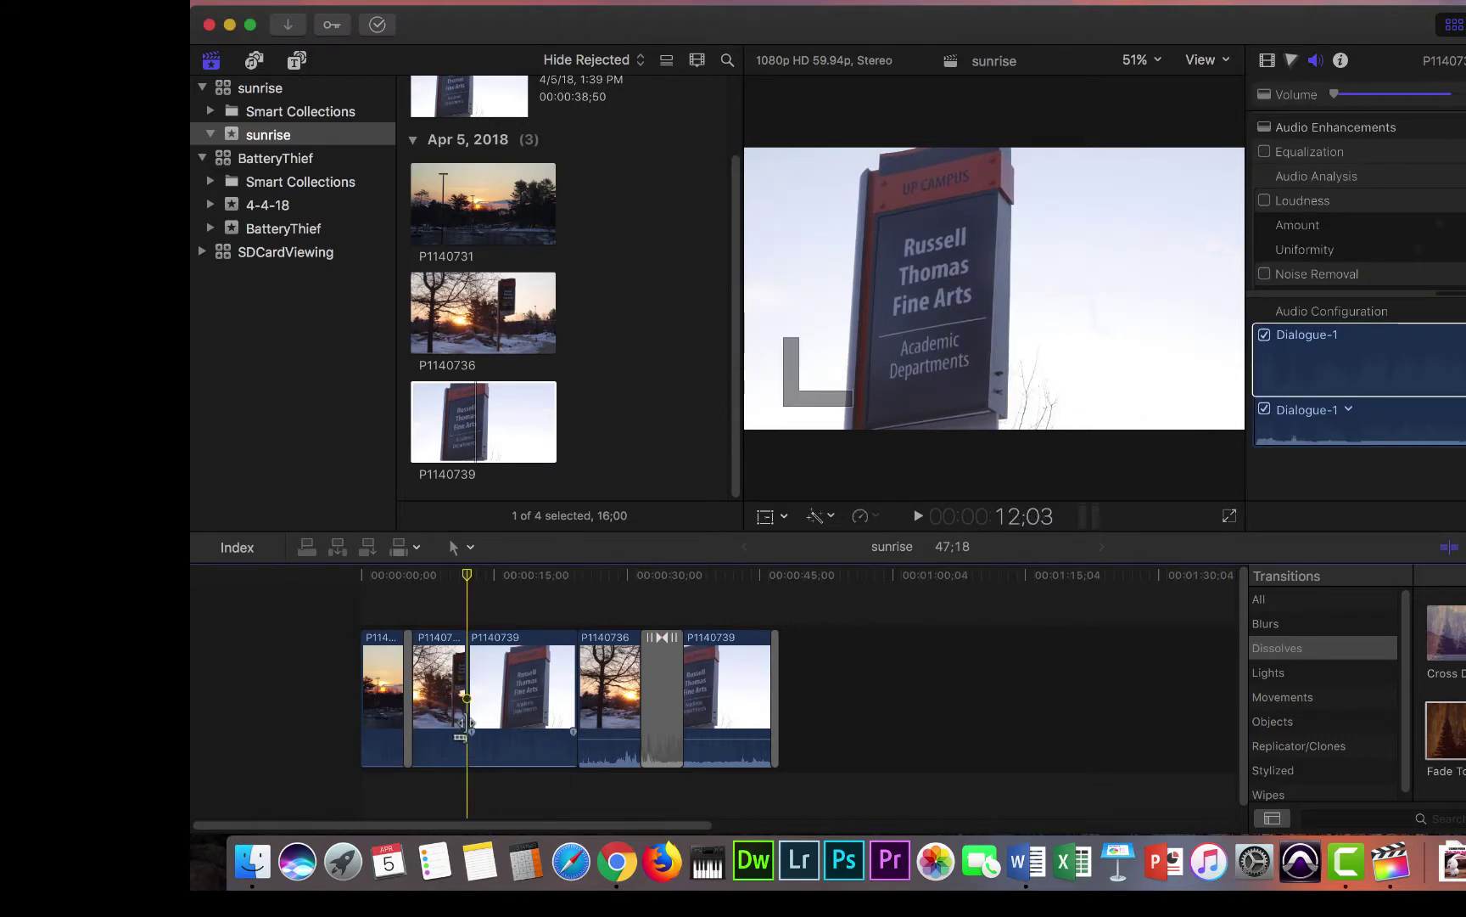
{"action": "mouse_move", "coordinate": [471, 719]}
{"action": "left_mouse_down"}
{"action": "mouse_move", "coordinate": [509, 711]}
{"action": "mouse_move", "coordinate": [492, 707]}
{"action": "left_mouse_up"}
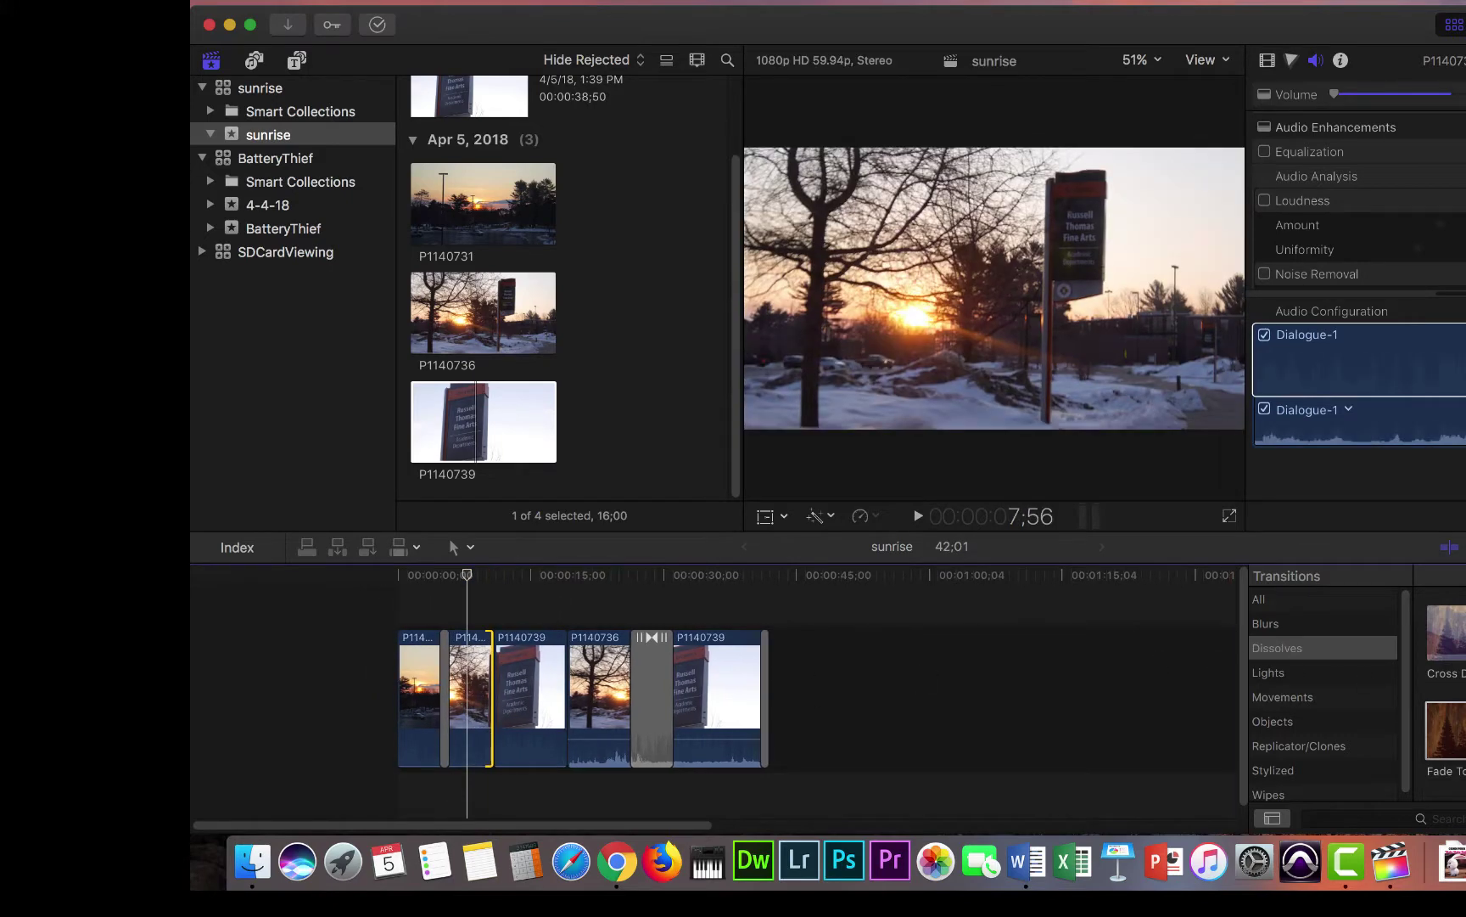
{"action": "left_click_drag", "start_coordinate": [1447, 729], "coordinate": [488, 679]}
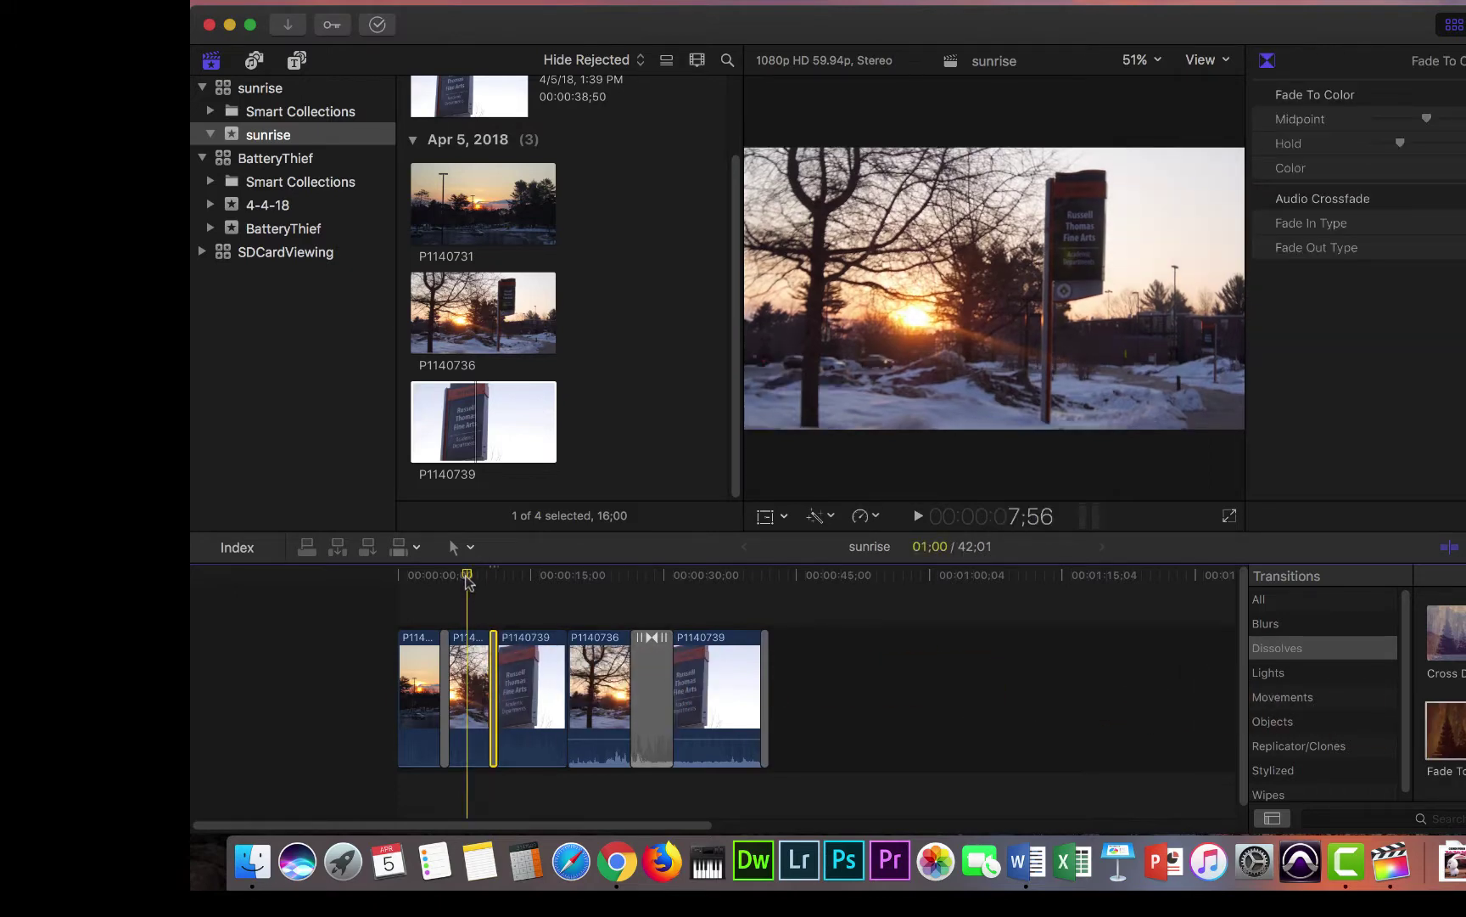
- Play the Fade To Color between the second and third clips, starting at about 8;51
{"action": "left_click_drag", "start_coordinate": [466, 577], "coordinate": [476, 576]}
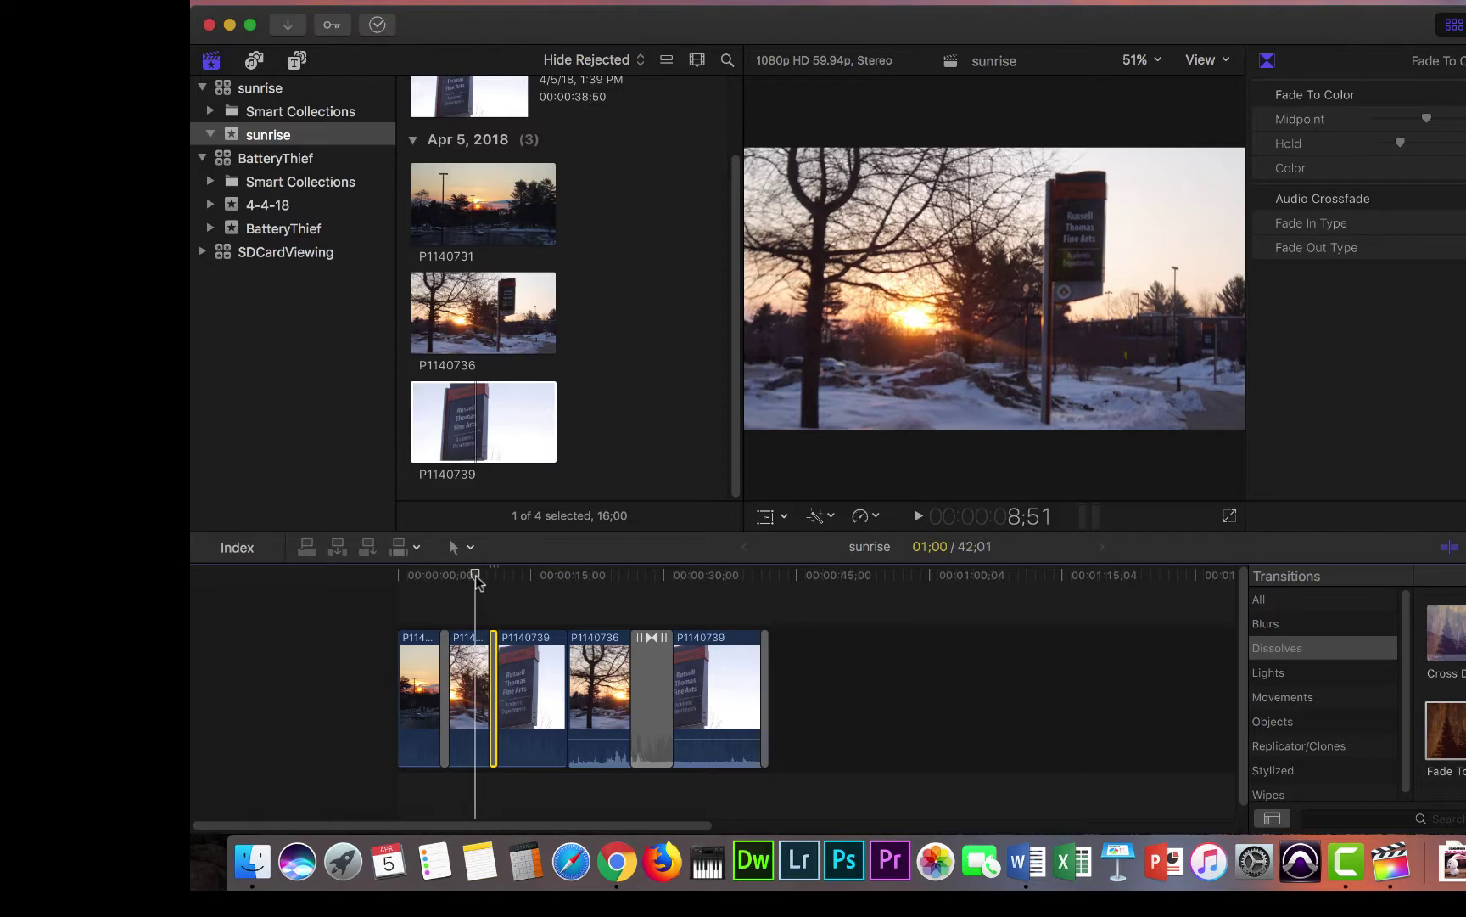
{"action": "key", "text": "space"}
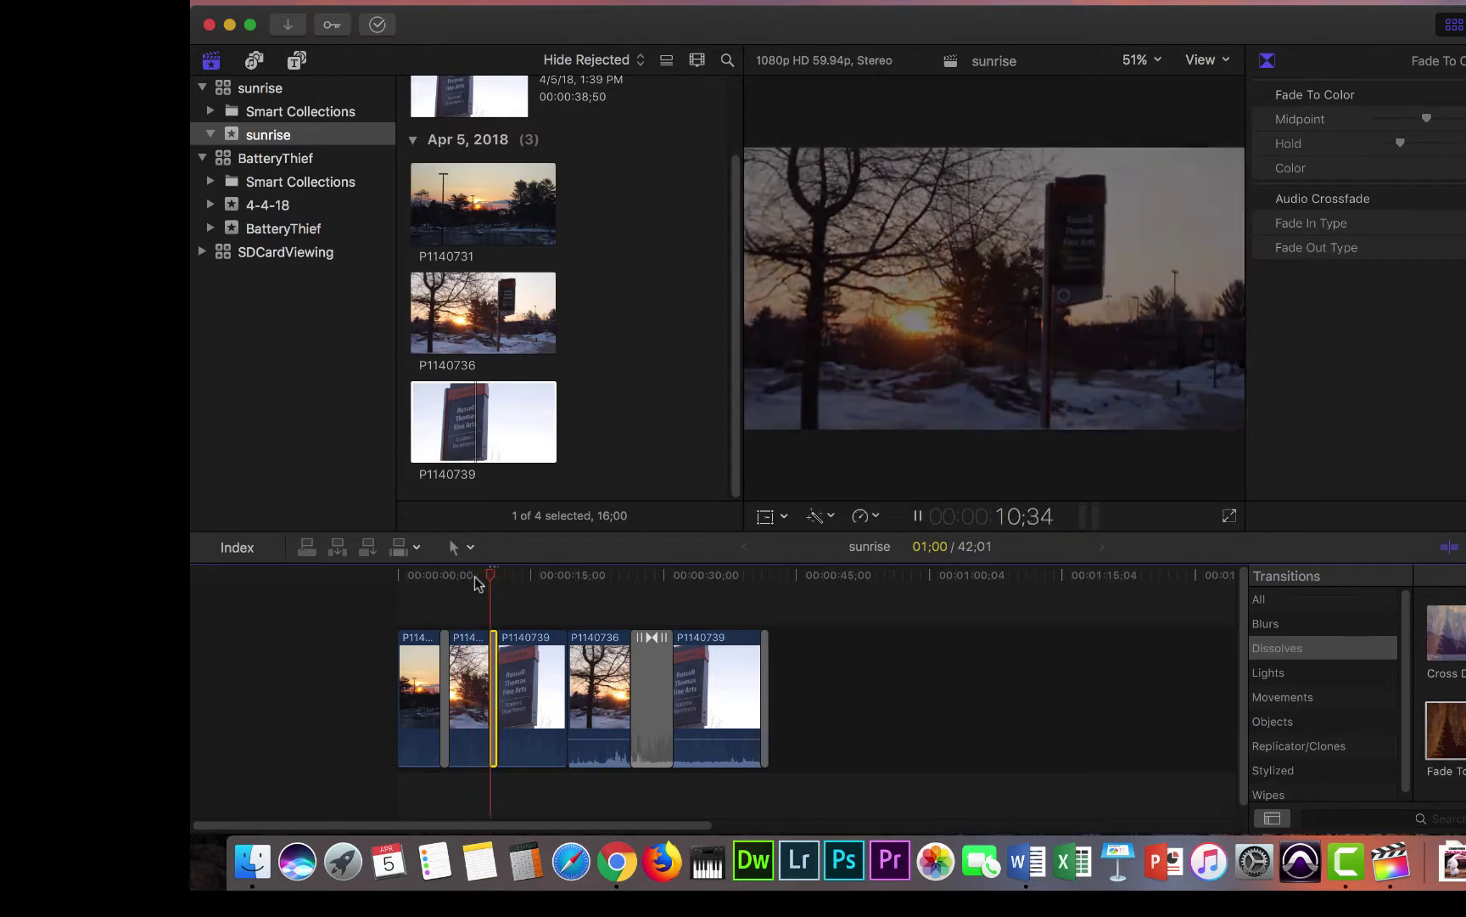
{"action": "key", "text": "space"}
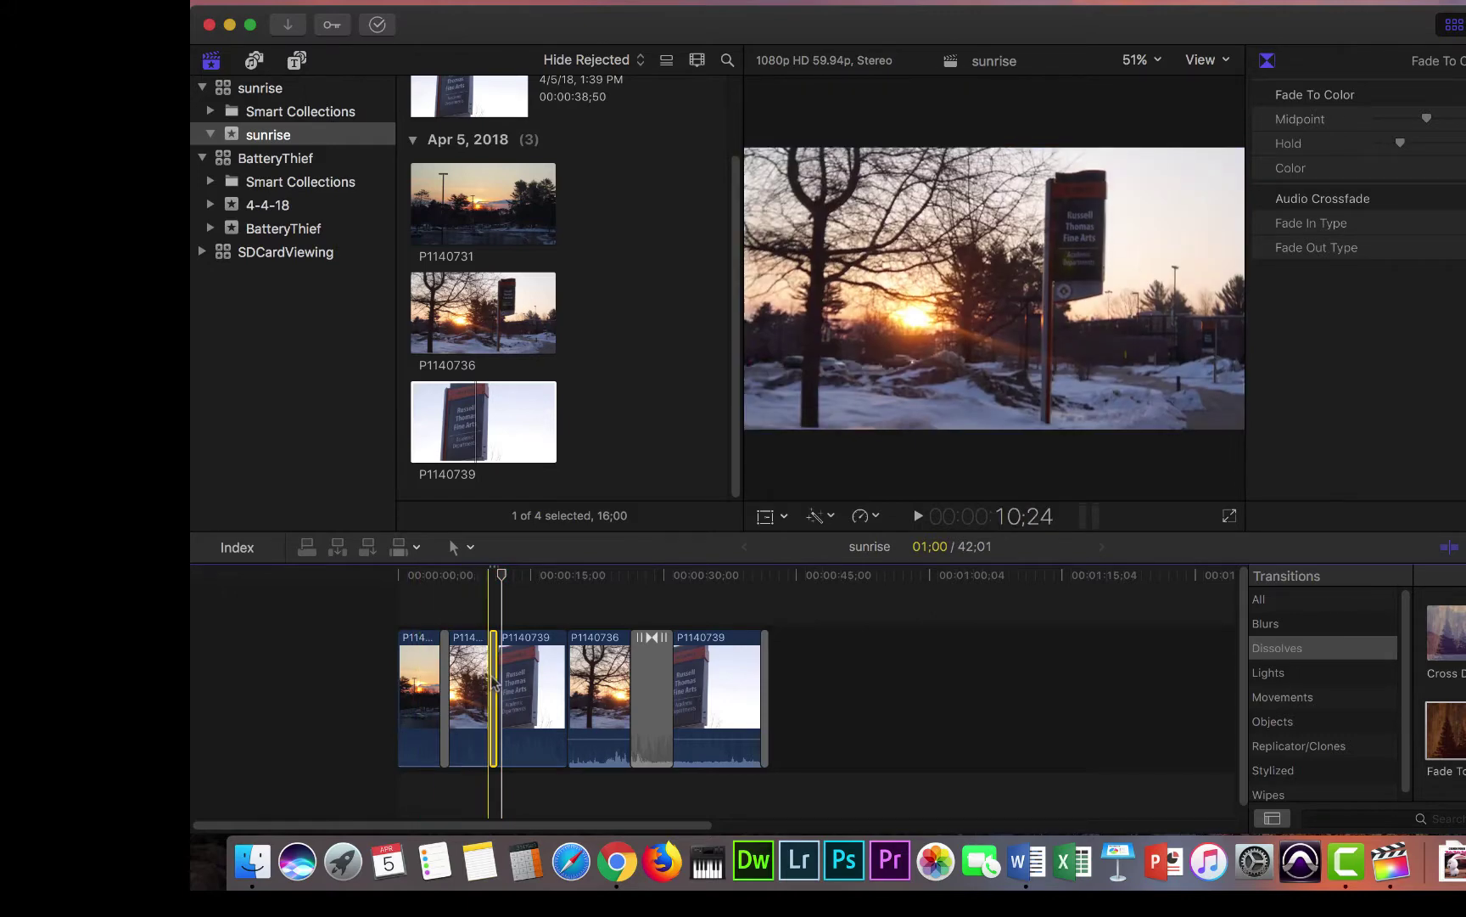
- Lengthen the Fade To Color between the second and third clips to about 1.8 seconds and play through it
{"action": "left_click_drag", "start_coordinate": [495, 677], "coordinate": [523, 675]}
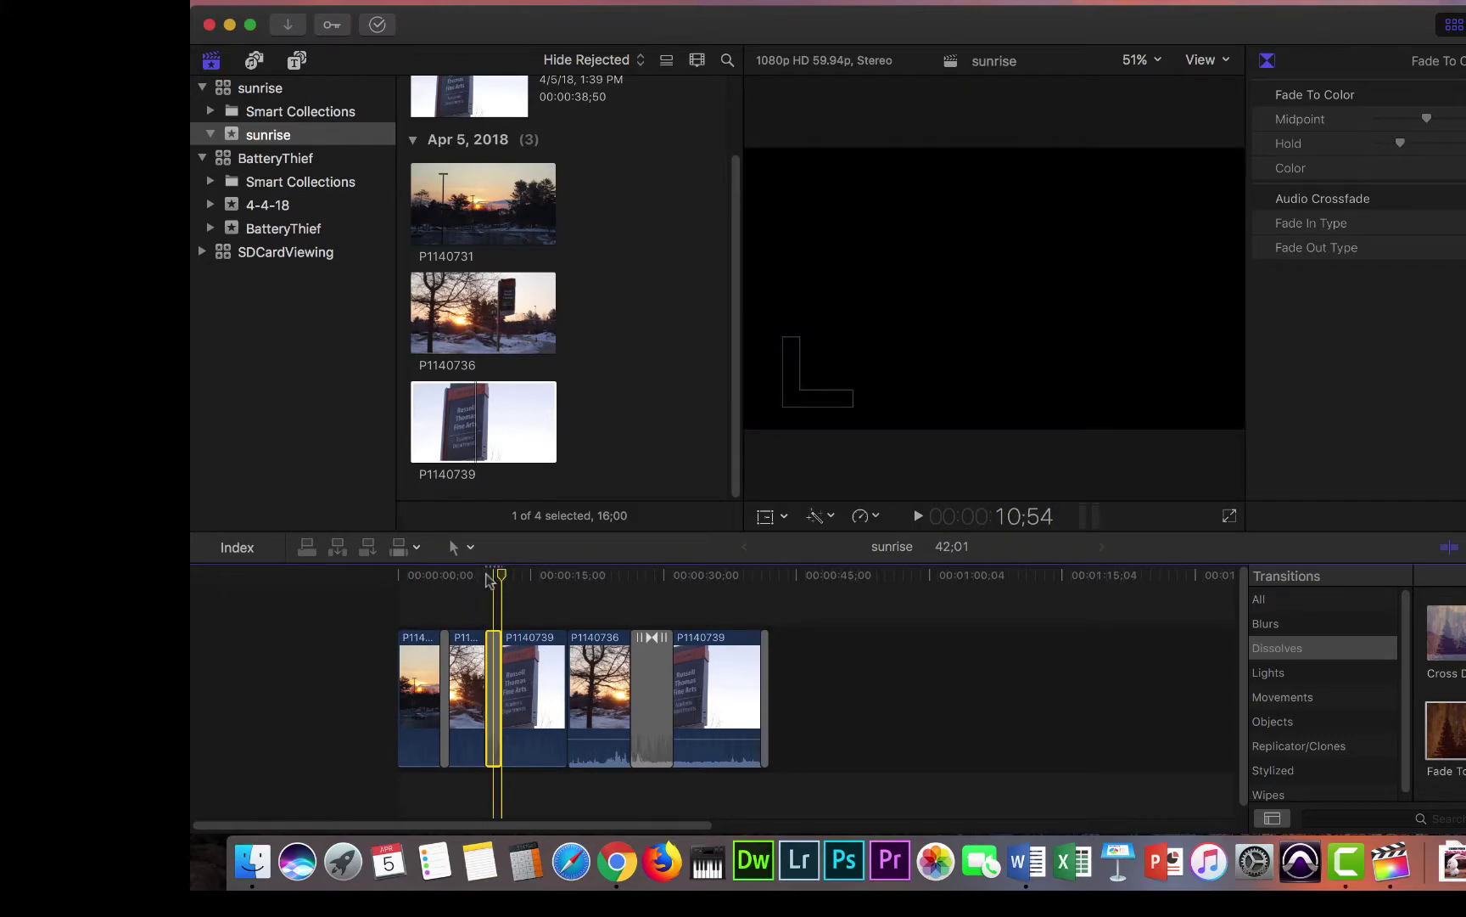
{"action": "left_click", "coordinate": [469, 577]}
{"action": "key", "text": "space"}
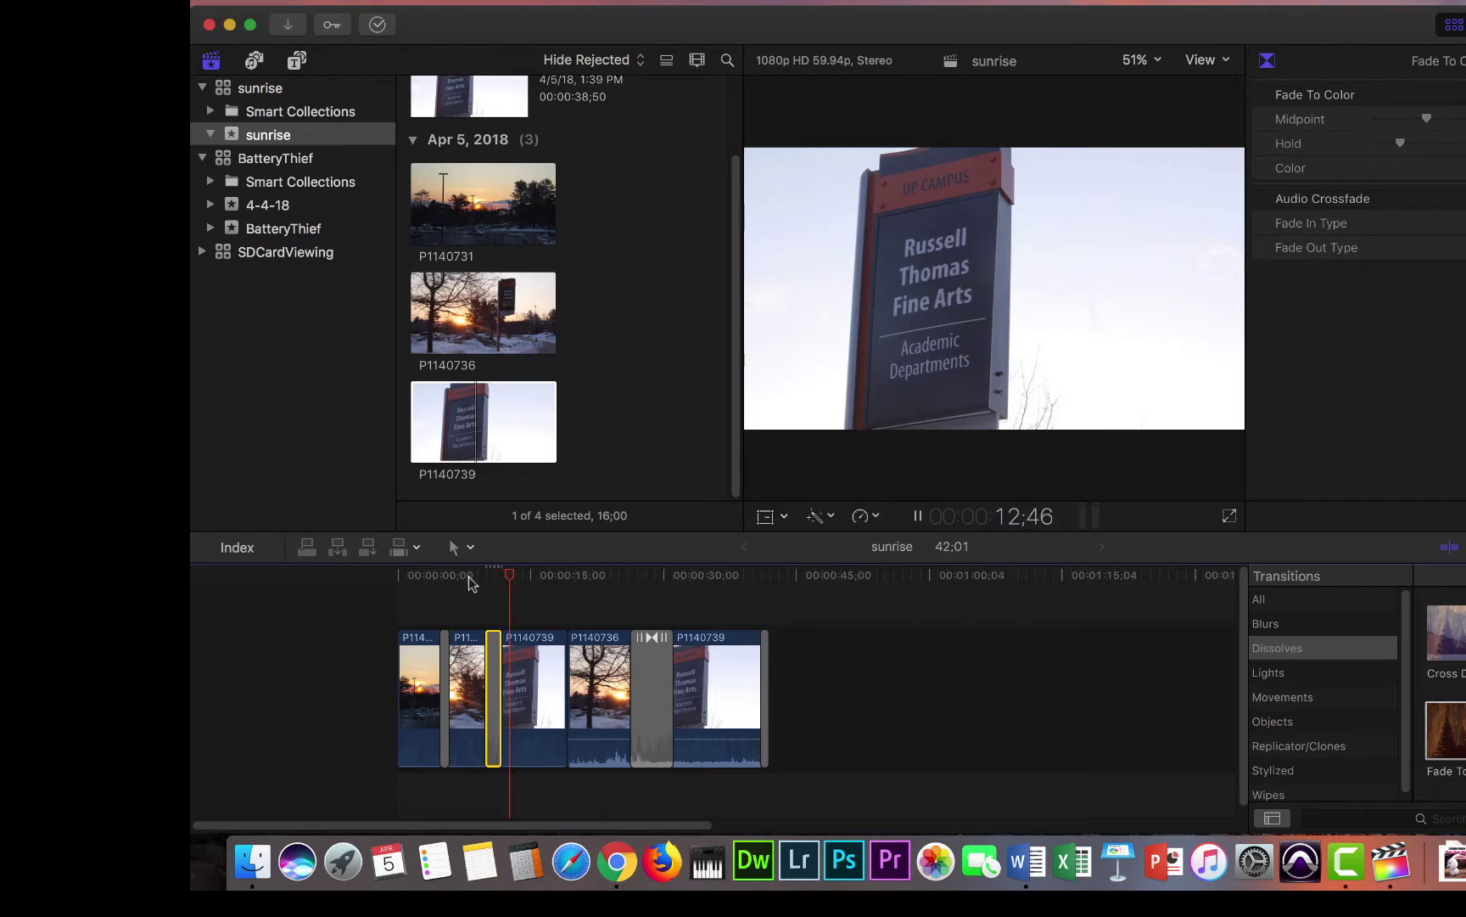
{"action": "key", "text": "space"}
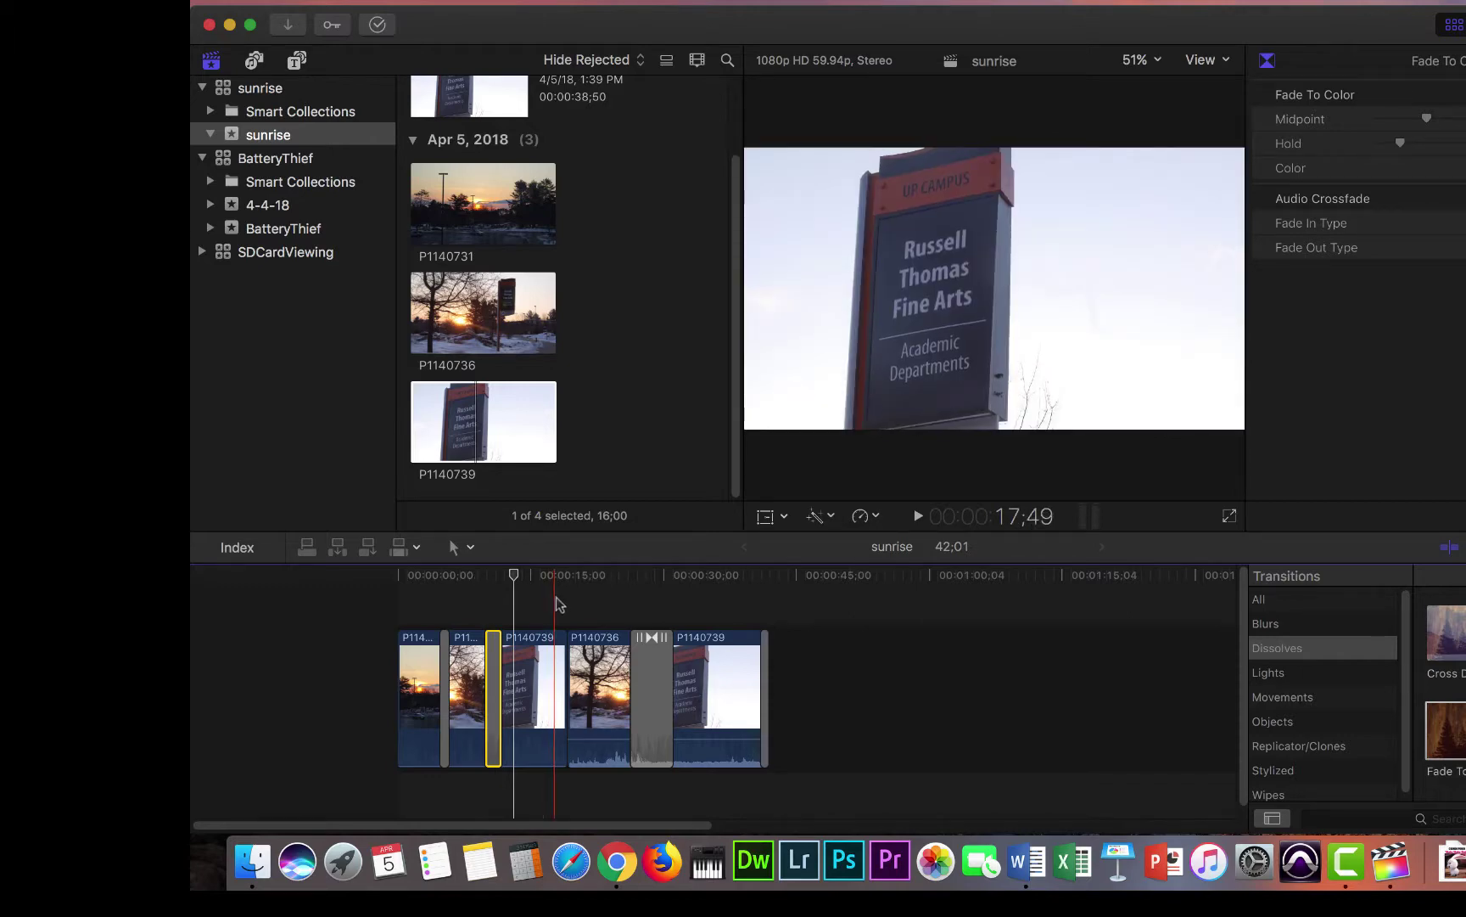
- Delete the last P1140739 clip, the Cross Dissolve before it and the second P1140736 clip, so the timeline ends with the third clip
{"action": "left_click", "coordinate": [765, 671]}
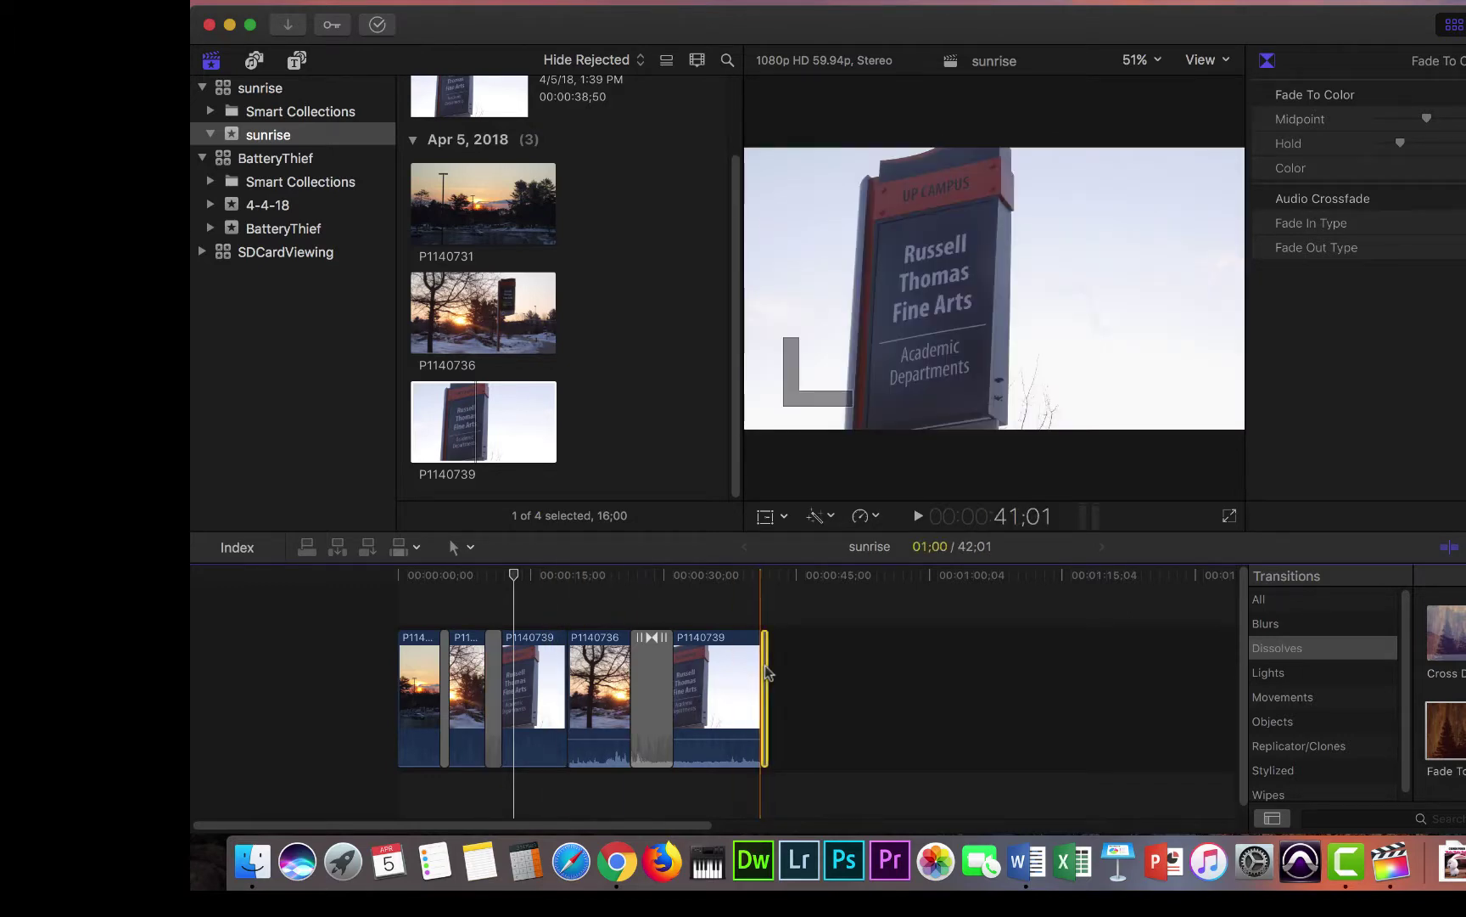
{"action": "left_click", "coordinate": [735, 677]}
{"action": "key", "text": "Delete"}
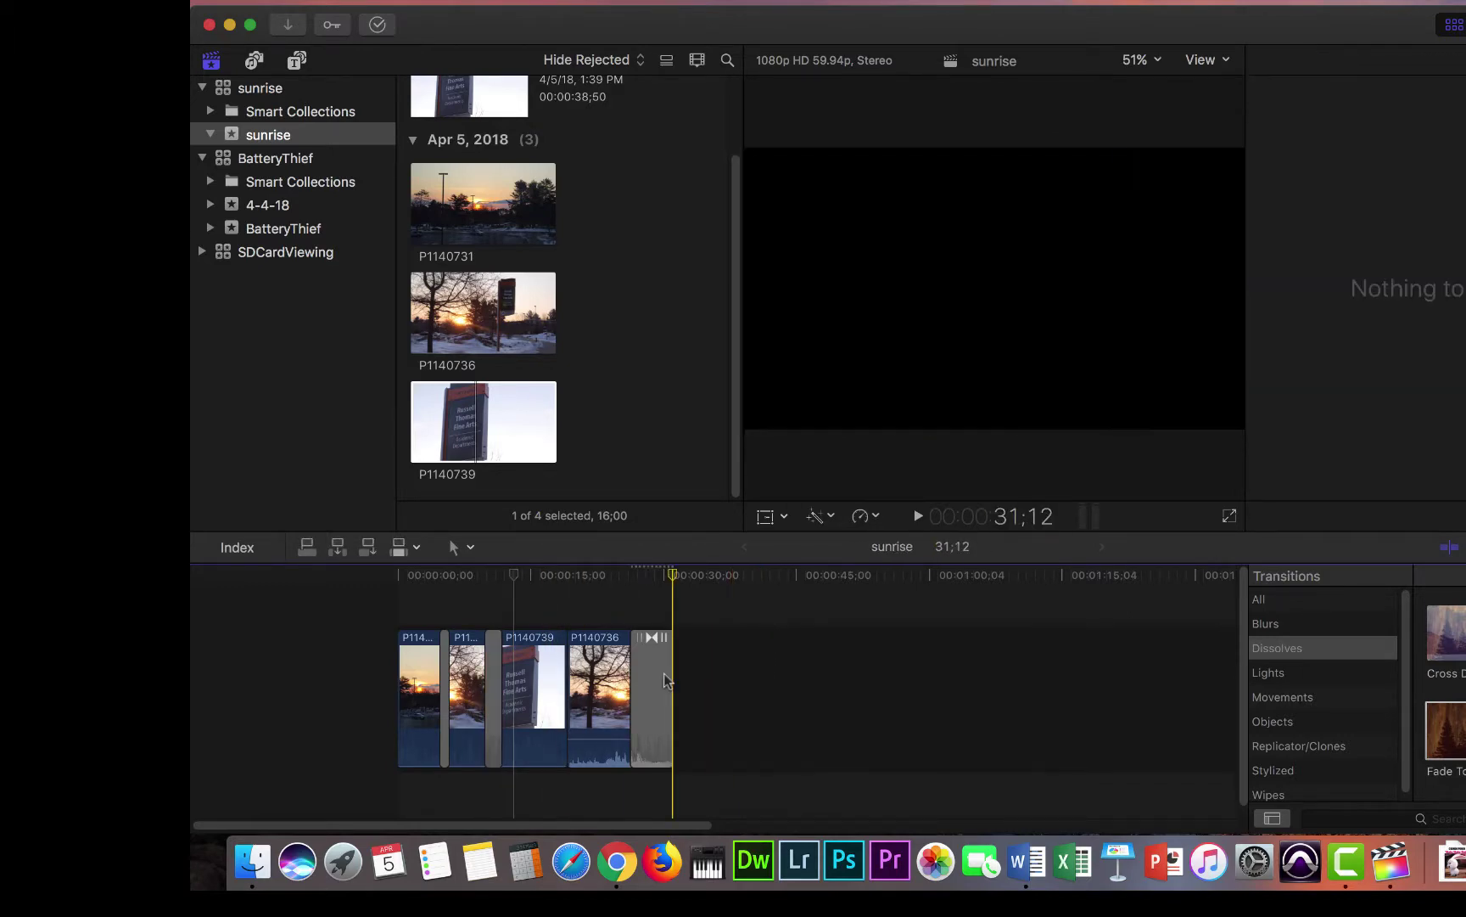
{"action": "left_click", "coordinate": [633, 687]}
{"action": "key", "text": "Delete"}
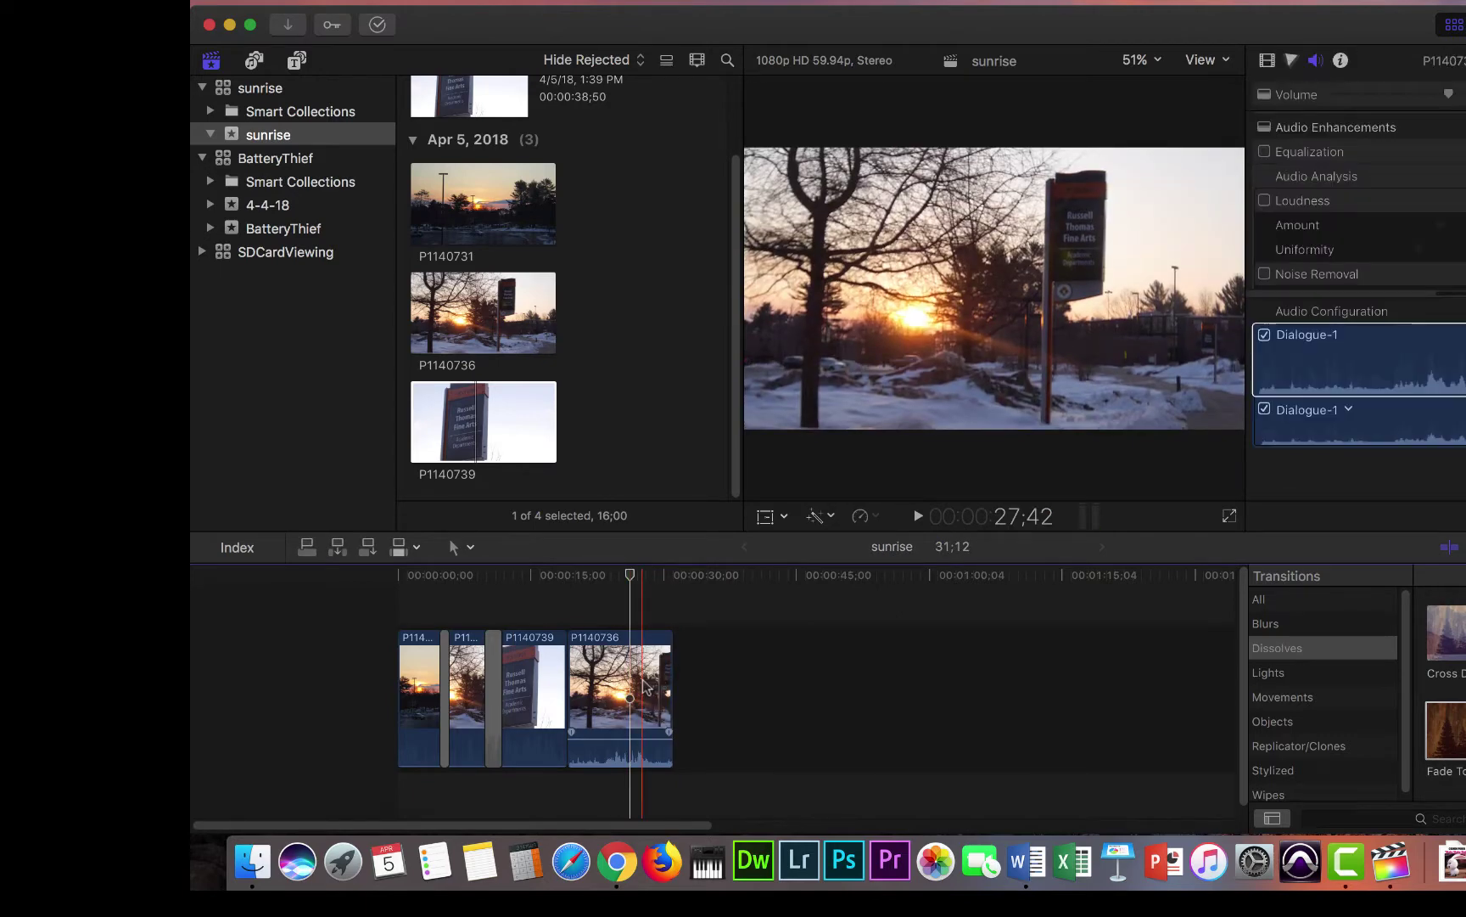
{"action": "left_click", "coordinate": [645, 686]}
{"action": "key", "text": "Delete"}
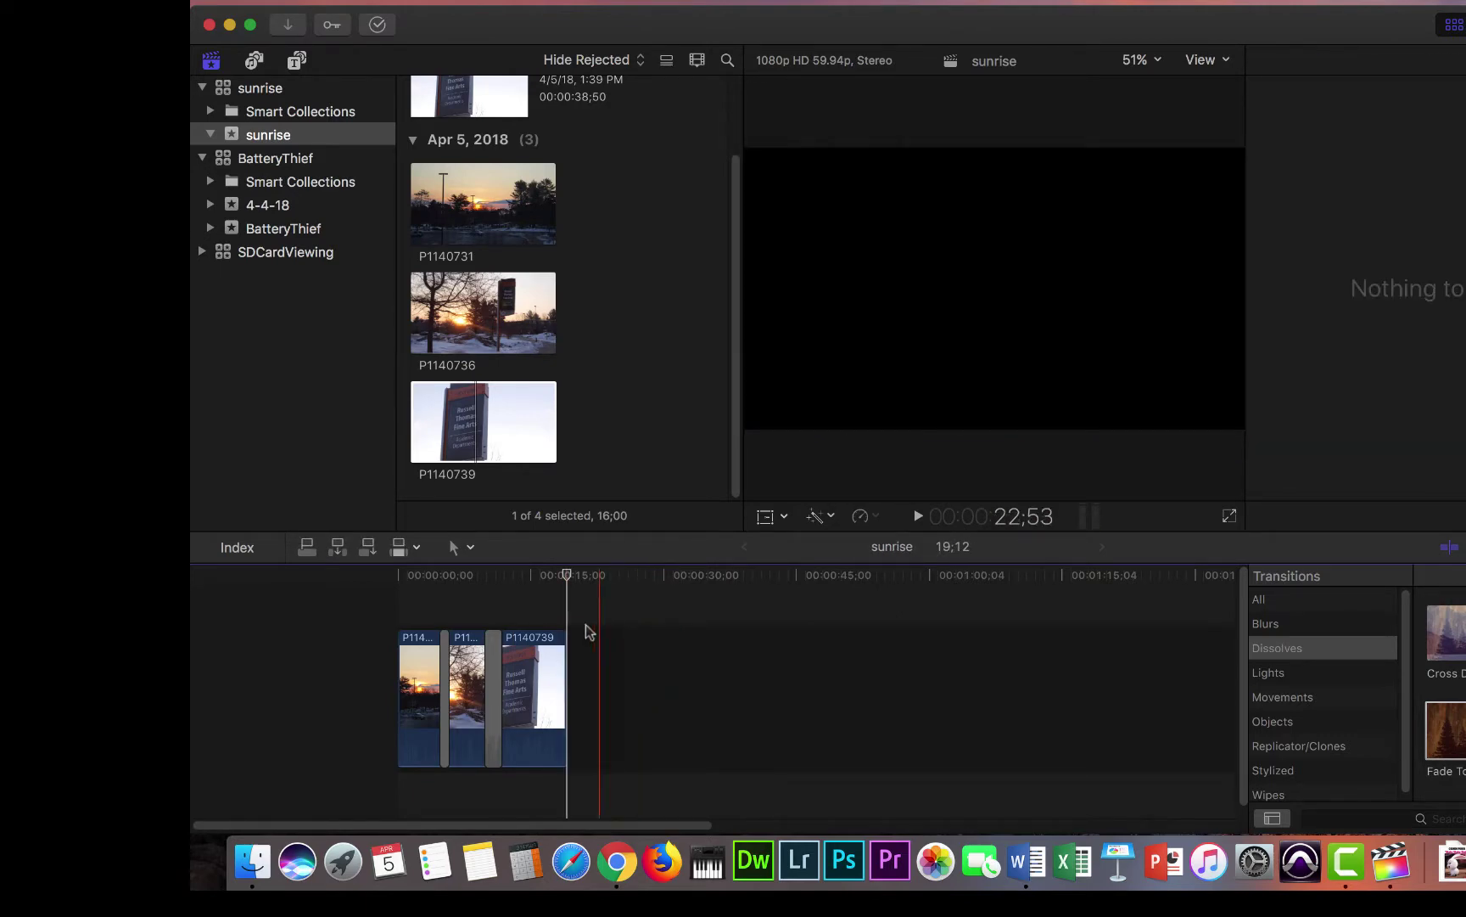
- Delete the Fade To Color between the second and third clips and select the Cross Dissolve at the first cut
{"action": "left_click", "coordinate": [492, 672]}
{"action": "key", "text": "Delete"}
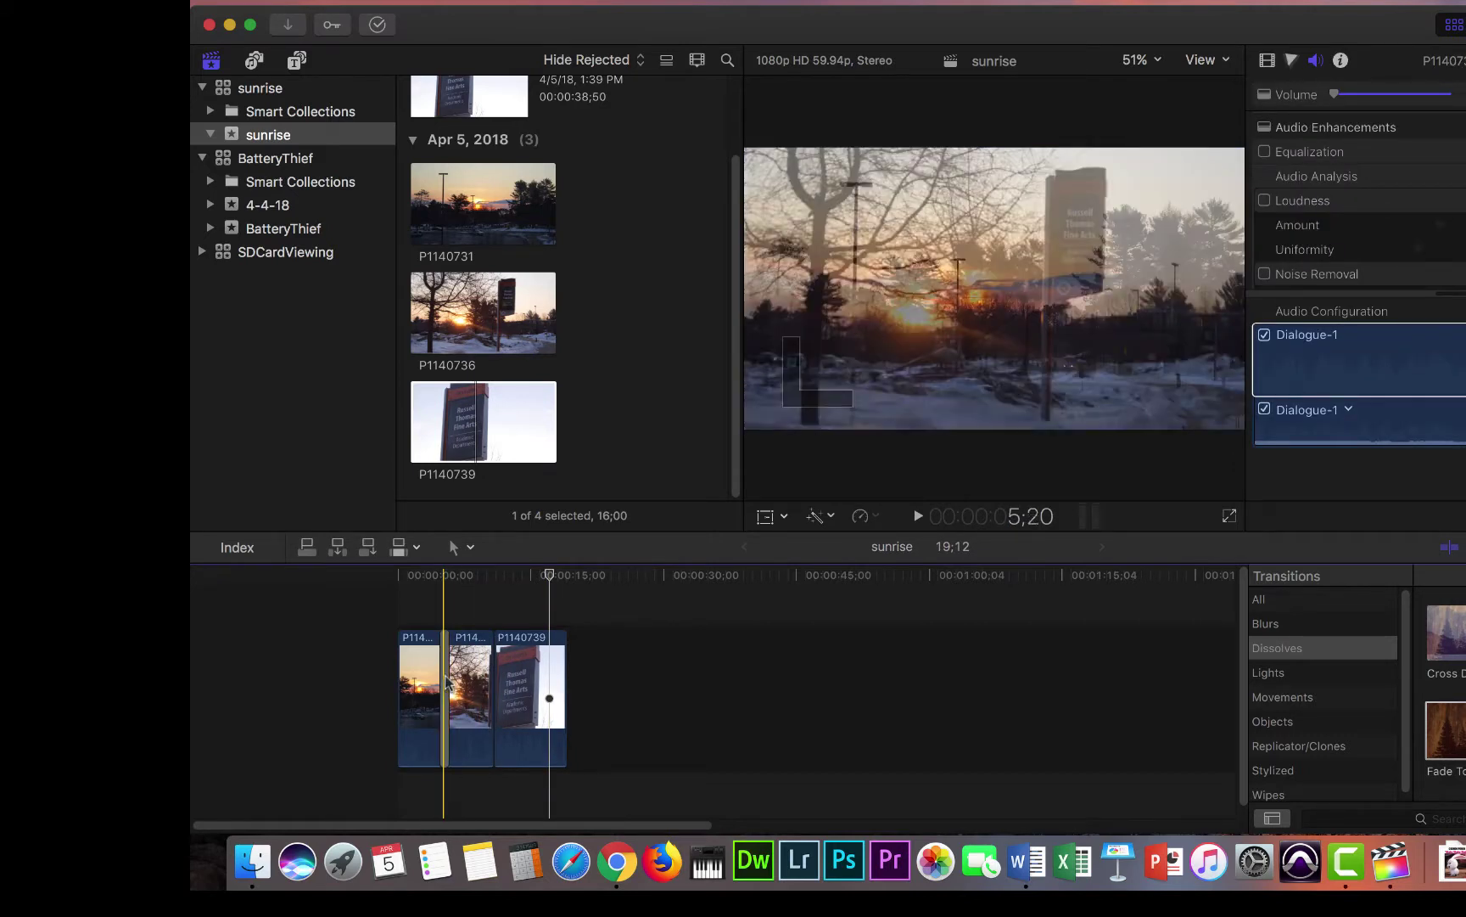
{"action": "left_click", "coordinate": [445, 679]}
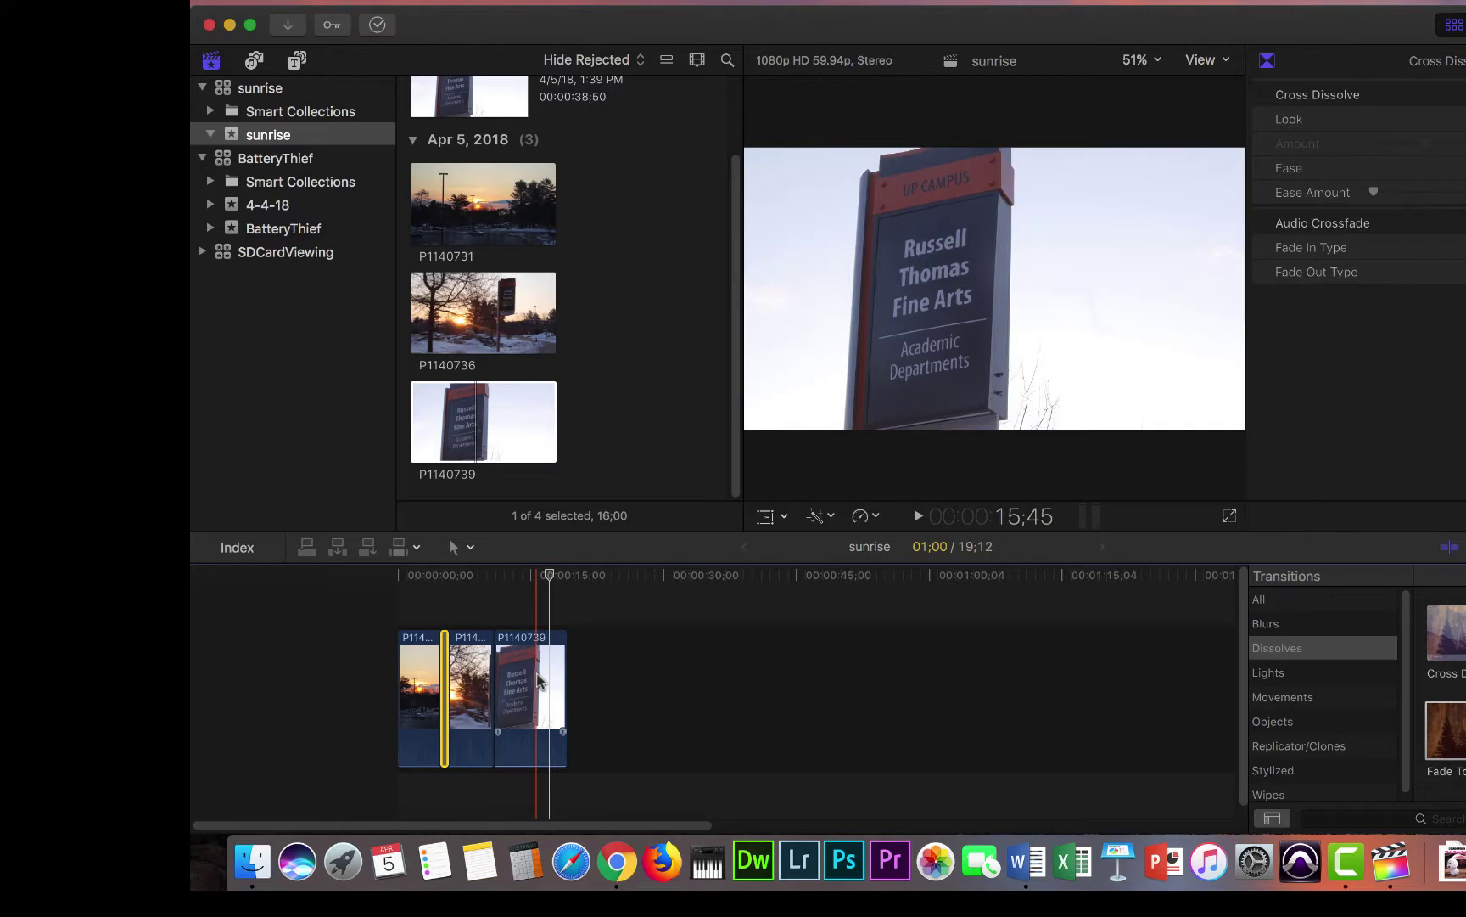
- Remove the Cross Dissolve at the first cut and play the timeline from about 3;06
{"action": "left_click", "coordinate": [539, 679]}
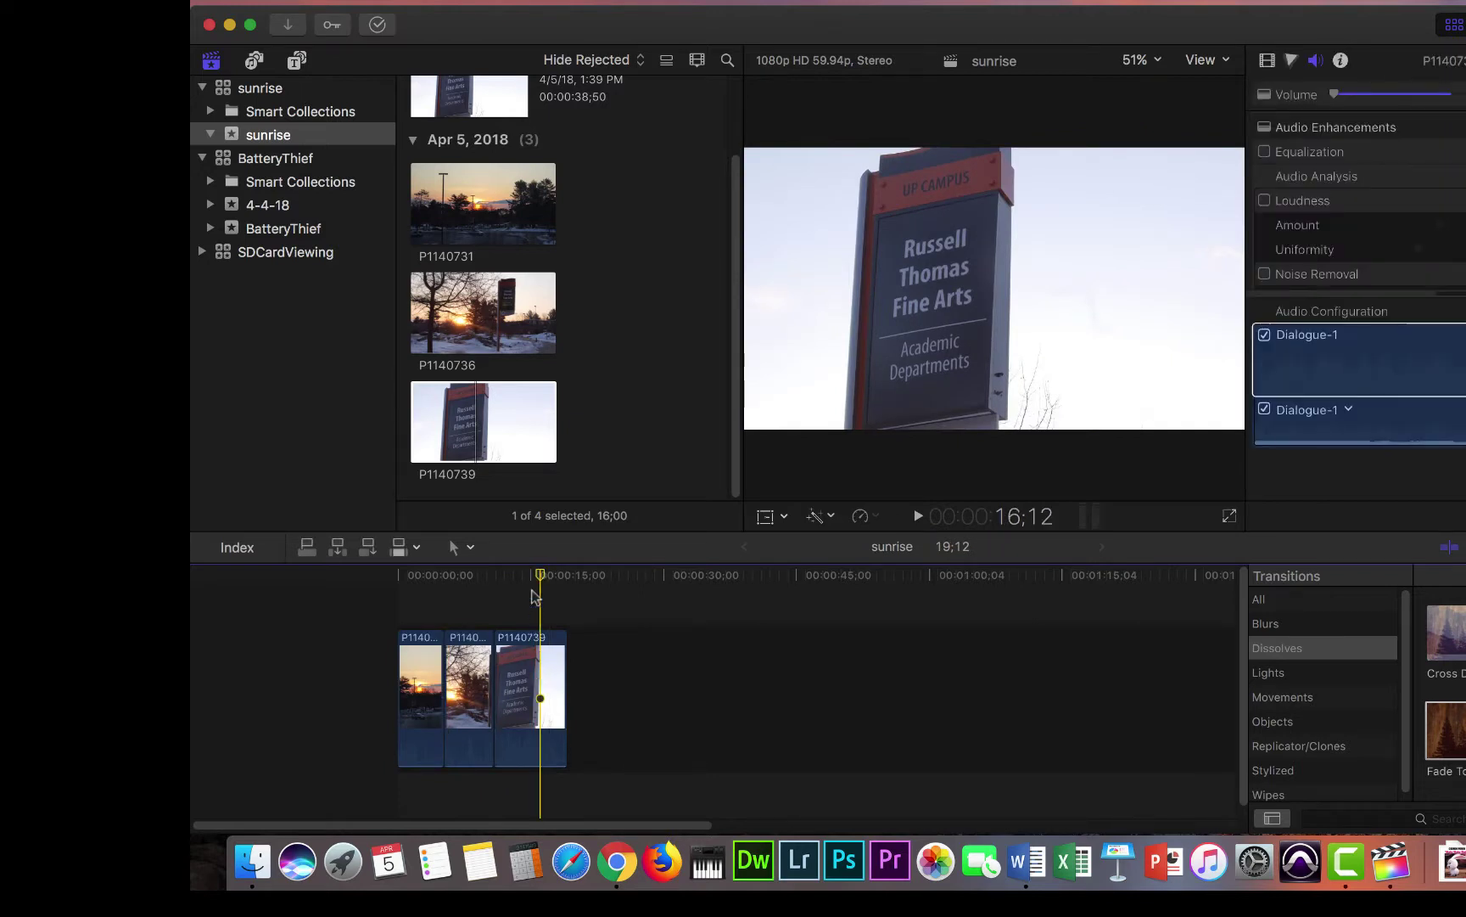
{"action": "left_click_drag", "start_coordinate": [541, 581], "coordinate": [427, 591]}
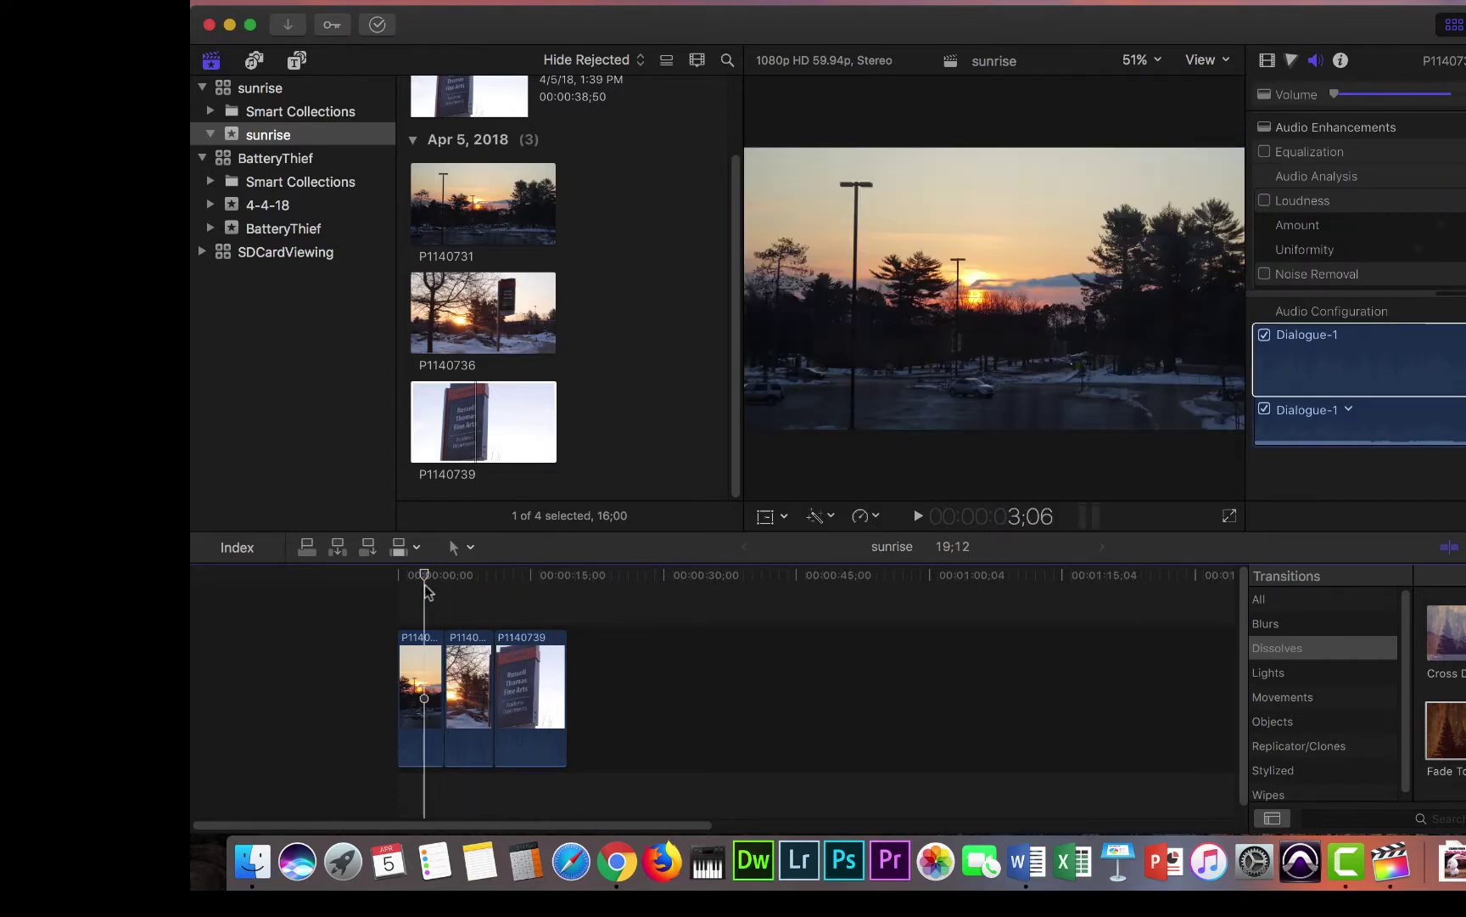
{"action": "key", "text": "space"}
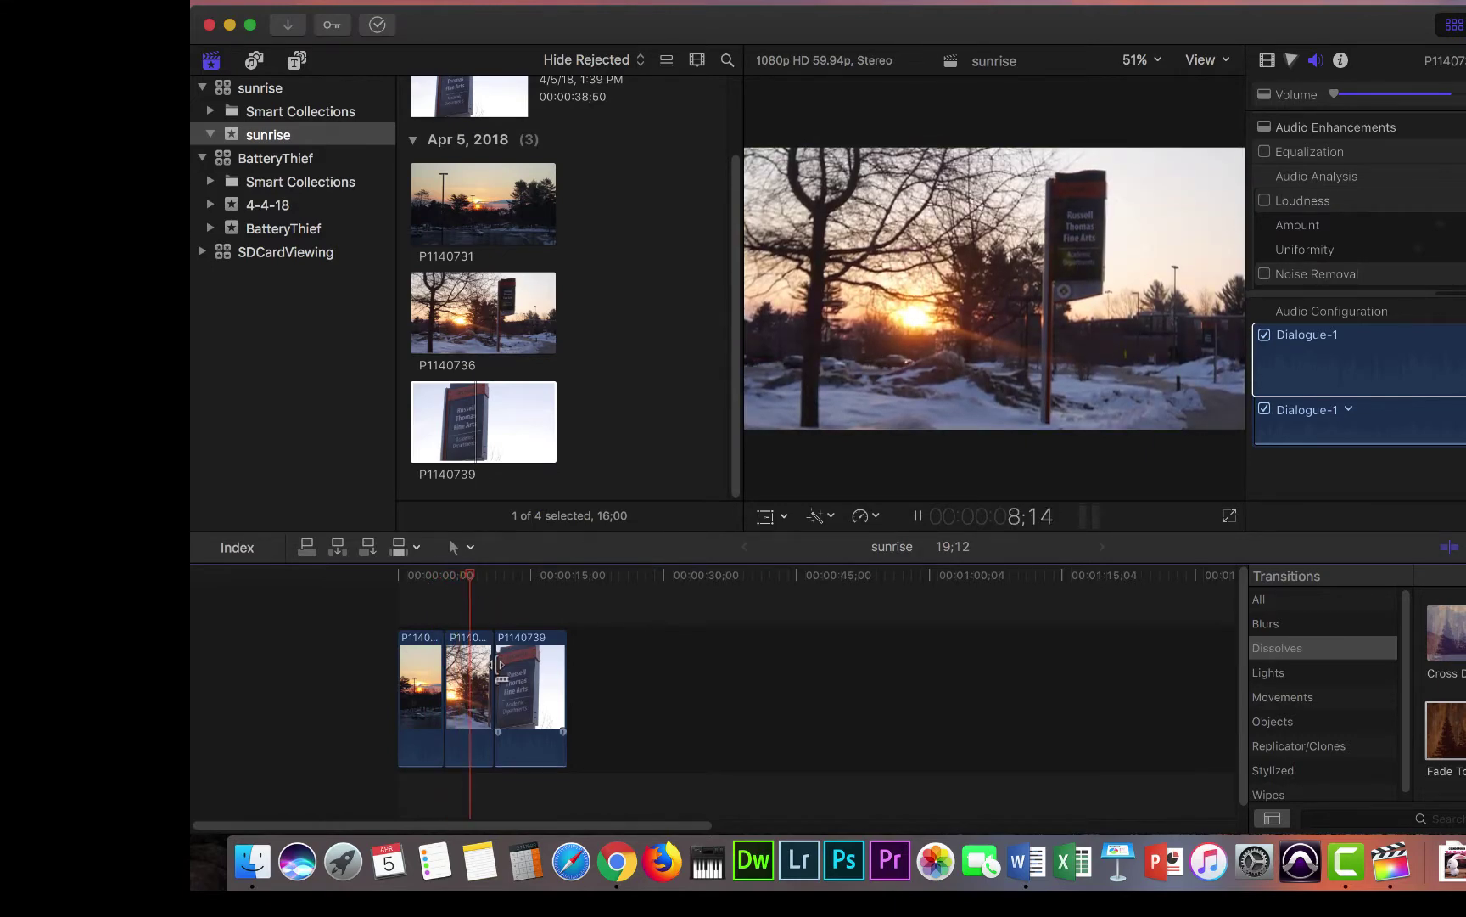
- Trim the second clip's end to about 8;54 and the third clip's end so the timeline finishes at about 12;29
{"action": "left_click_drag", "start_coordinate": [489, 673], "coordinate": [482, 657]}
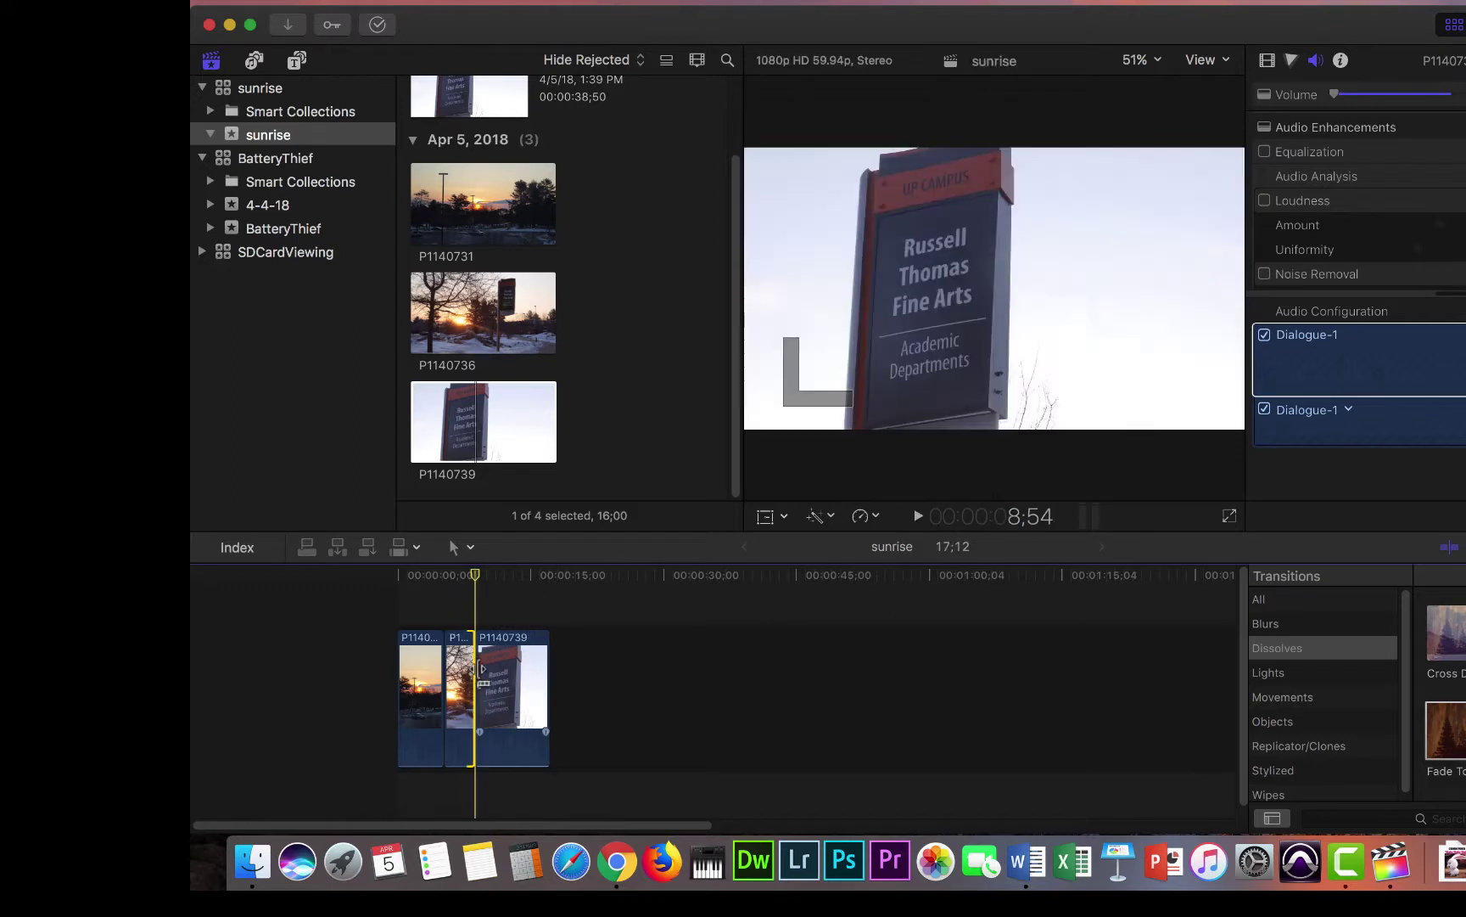
{"action": "left_click", "coordinate": [543, 679]}
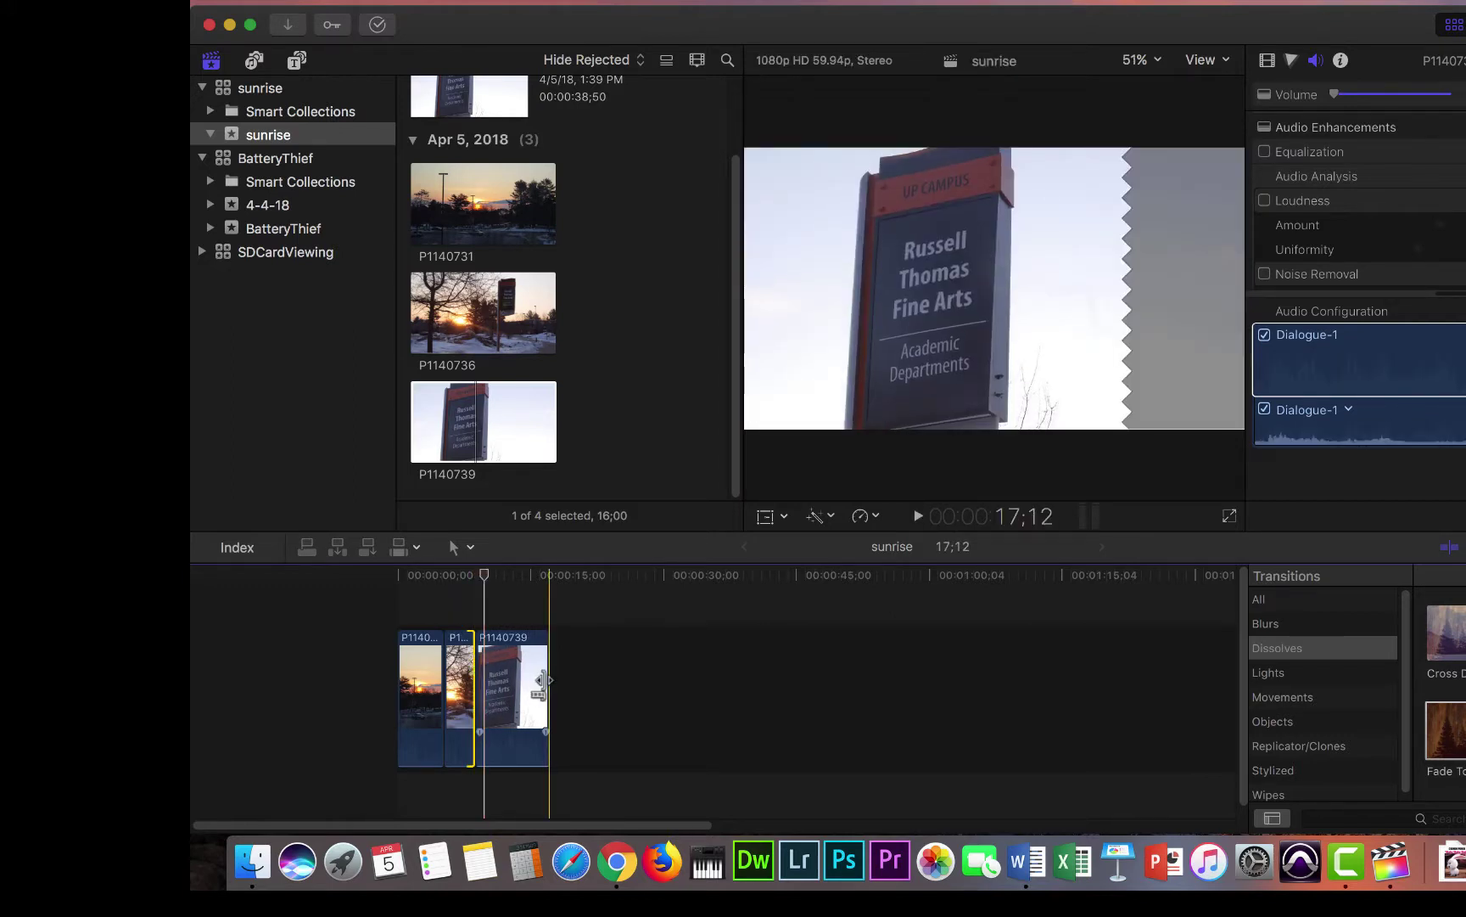
{"action": "left_click_drag", "start_coordinate": [543, 679], "coordinate": [507, 681]}
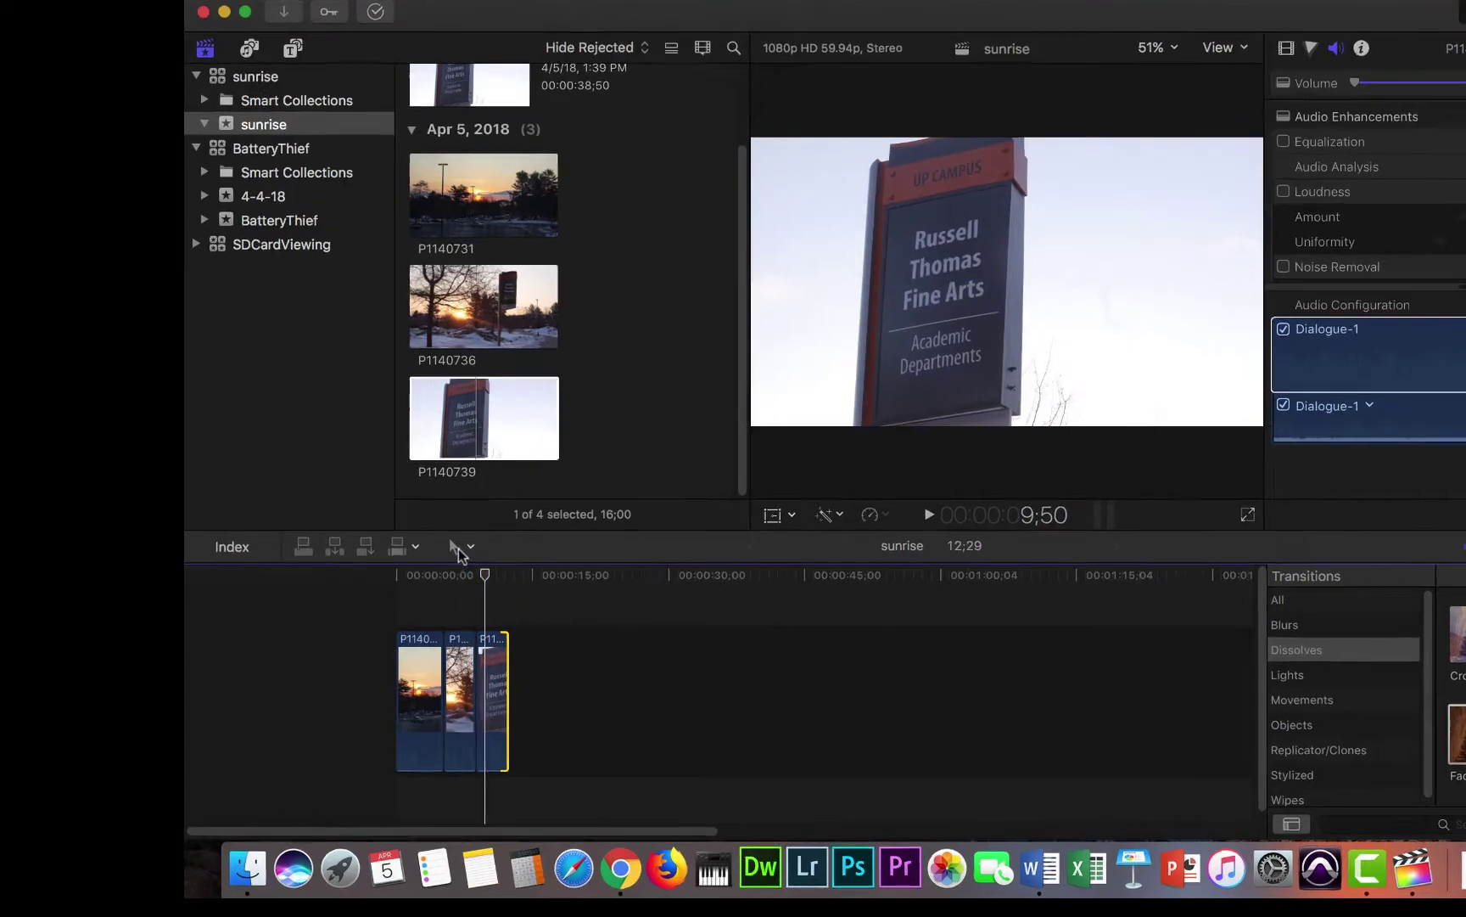
- Use the Zoom tool to magnify the timeline around the P1140739 clip and zoom back out to see all three clips
{"action": "left_click", "coordinate": [458, 549]}
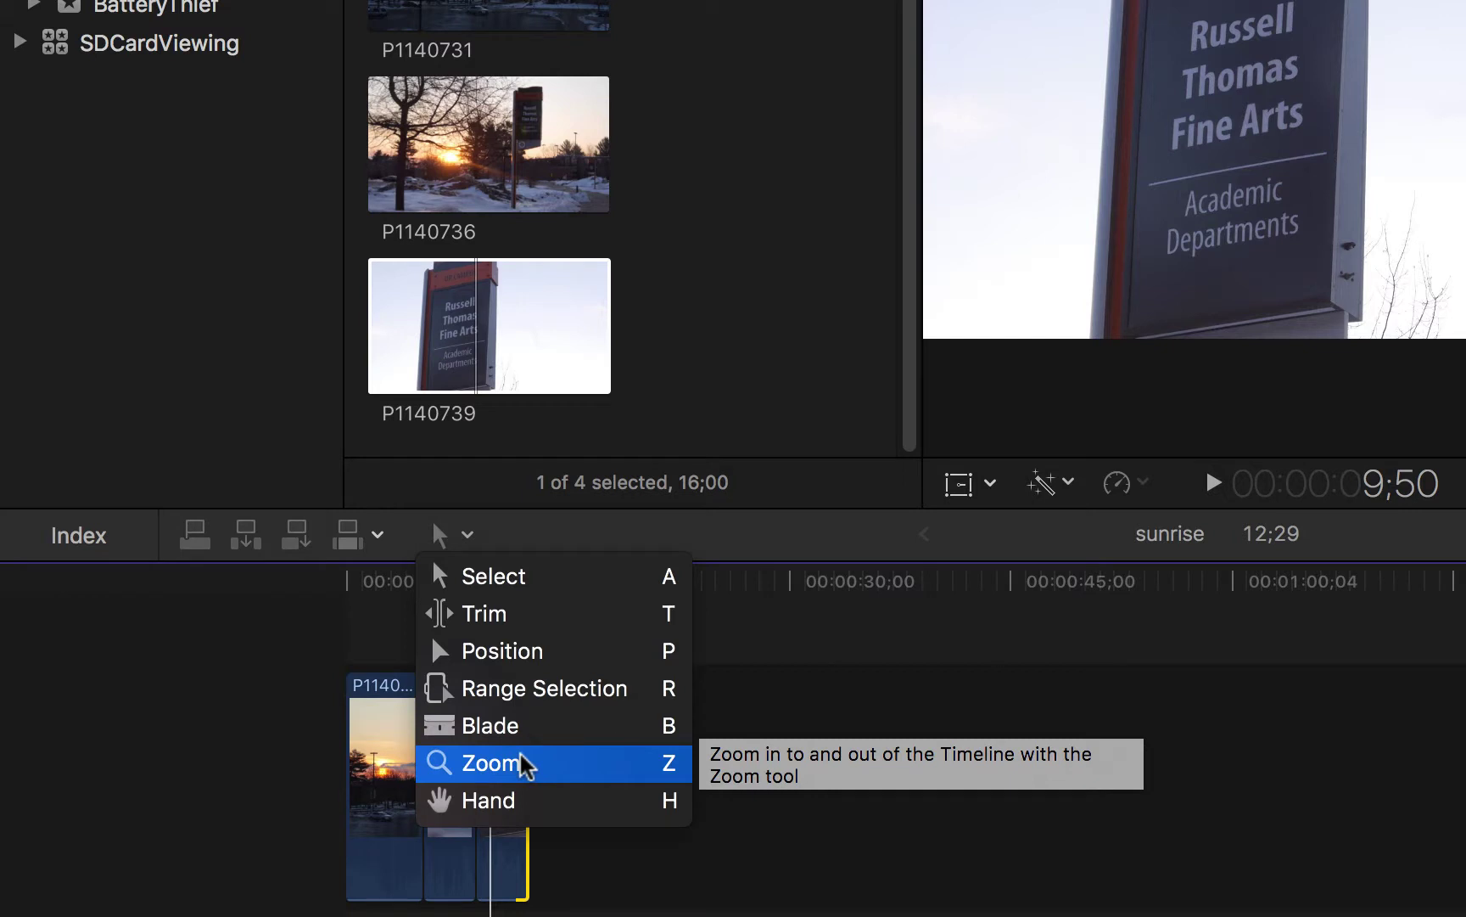
{"action": "left_click", "coordinate": [627, 889]}
{"action": "key", "text": "z"}
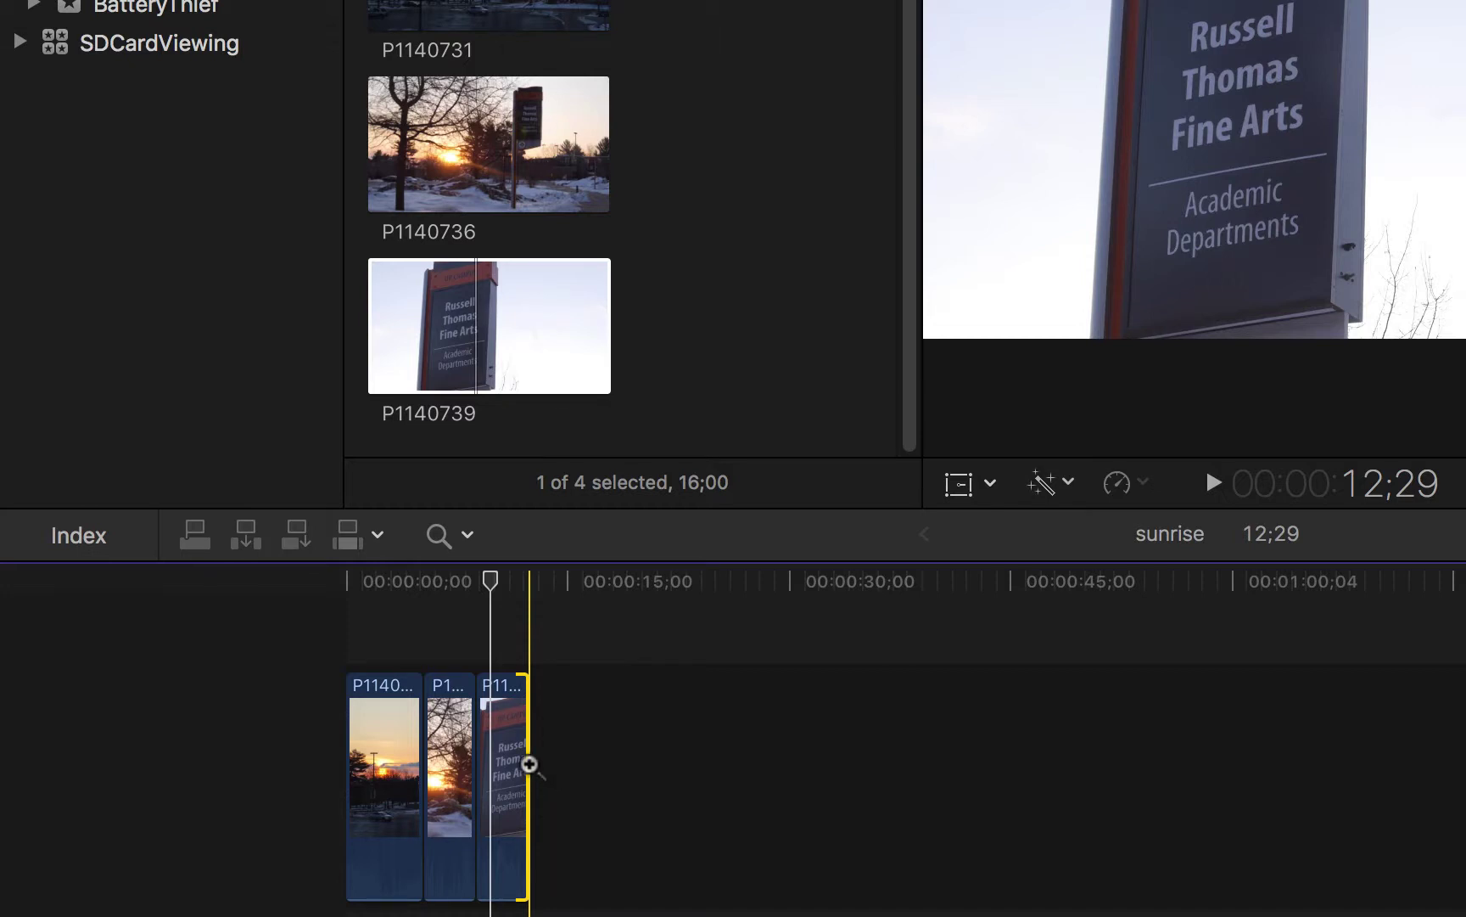
{"action": "left_click", "coordinate": [527, 768]}
{"action": "left_click", "coordinate": [508, 779]}
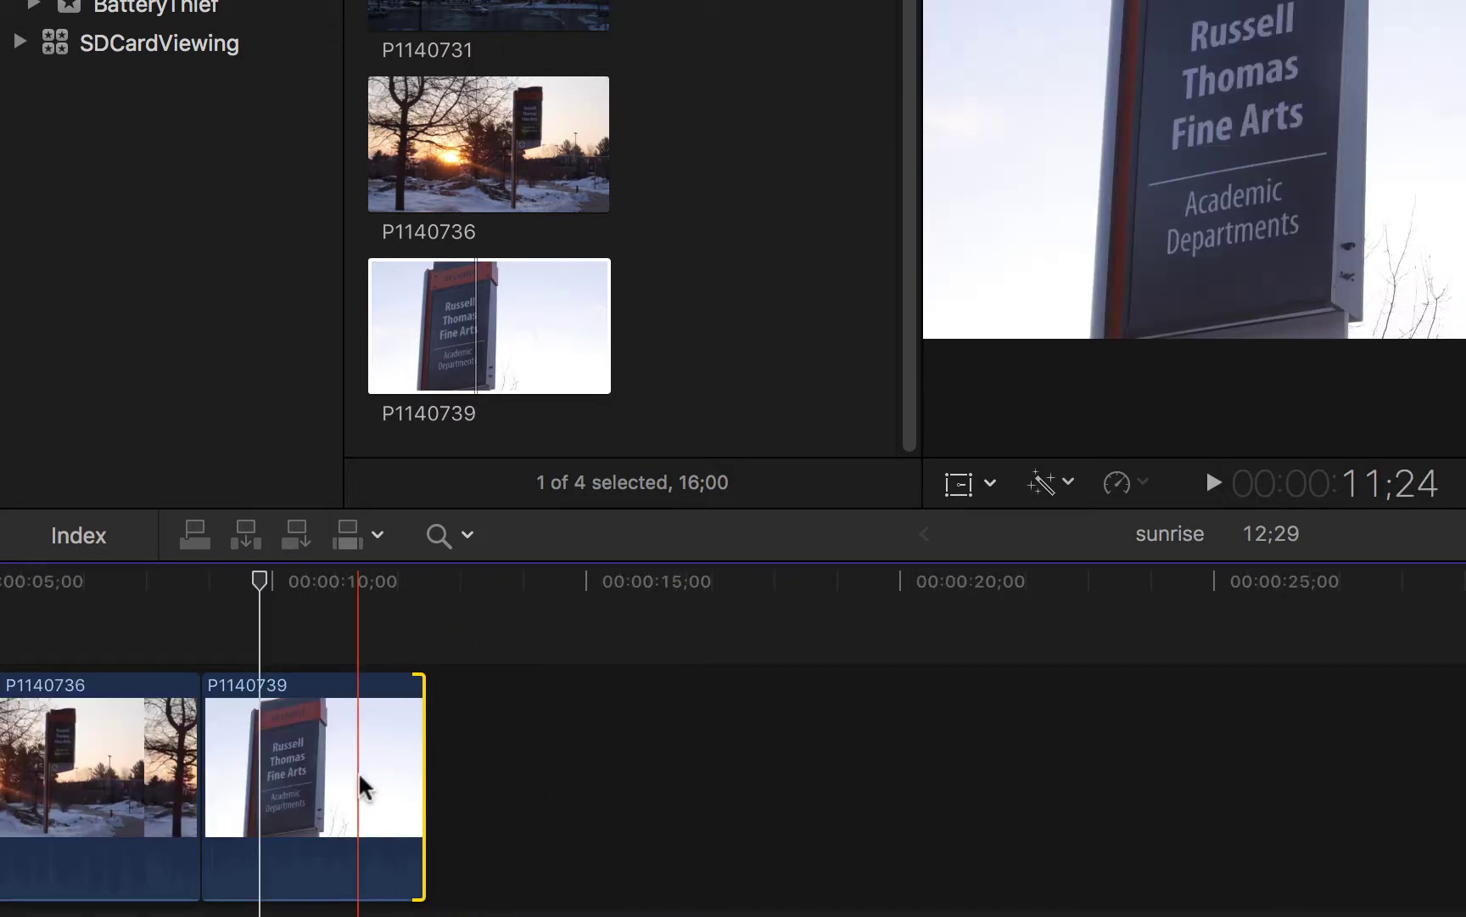
{"action": "left_click", "coordinate": [367, 787]}
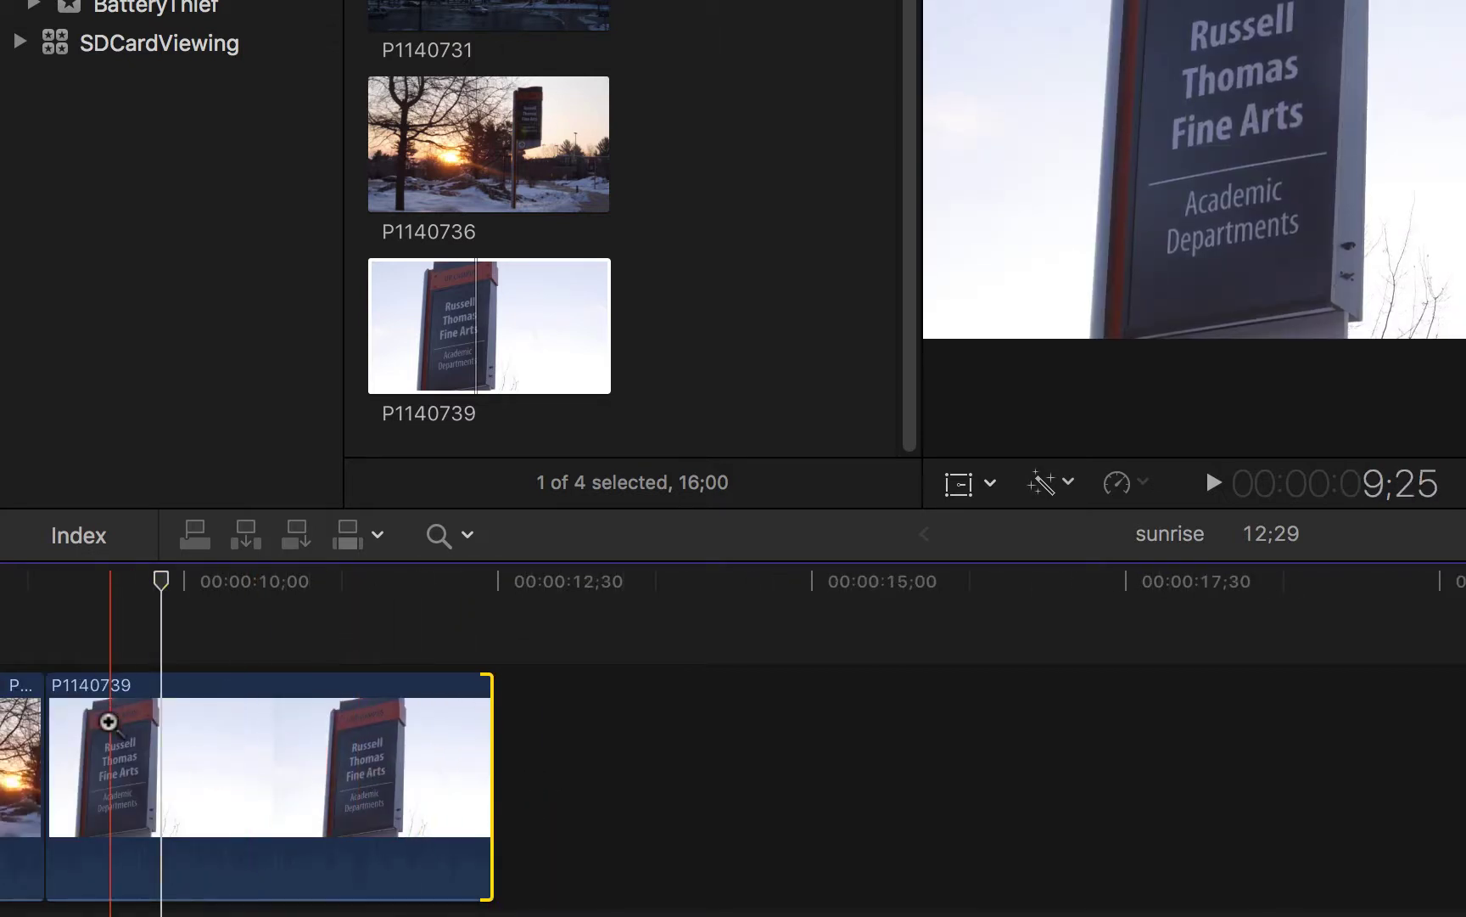
{"action": "left_click_drag", "start_coordinate": [796, 916], "coordinate": [599, 915]}
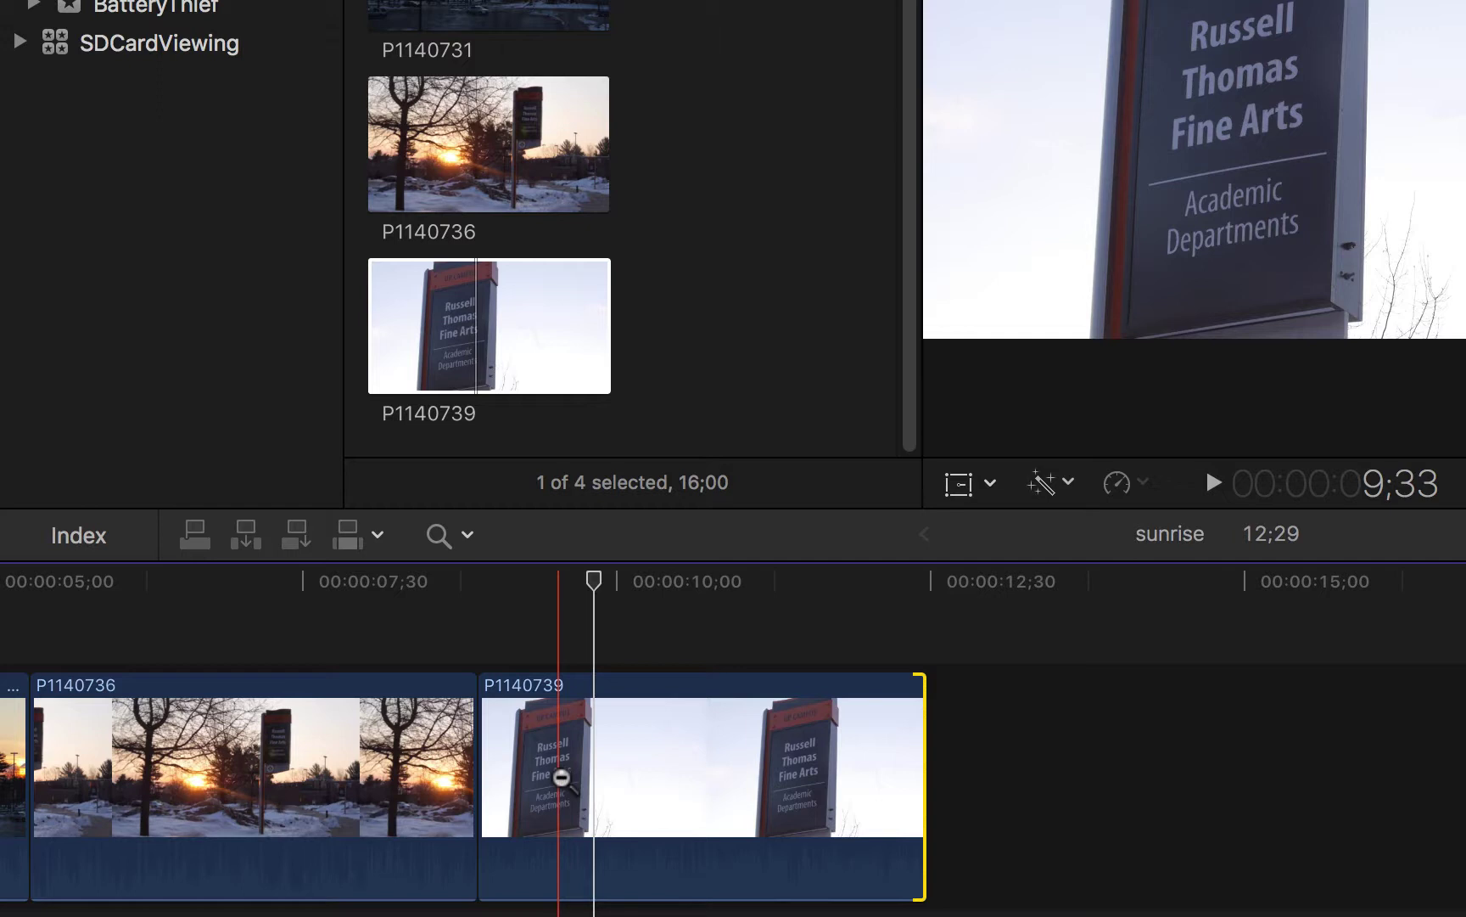
{"action": "left_click", "coordinate": [561, 778], "text": "alt"}
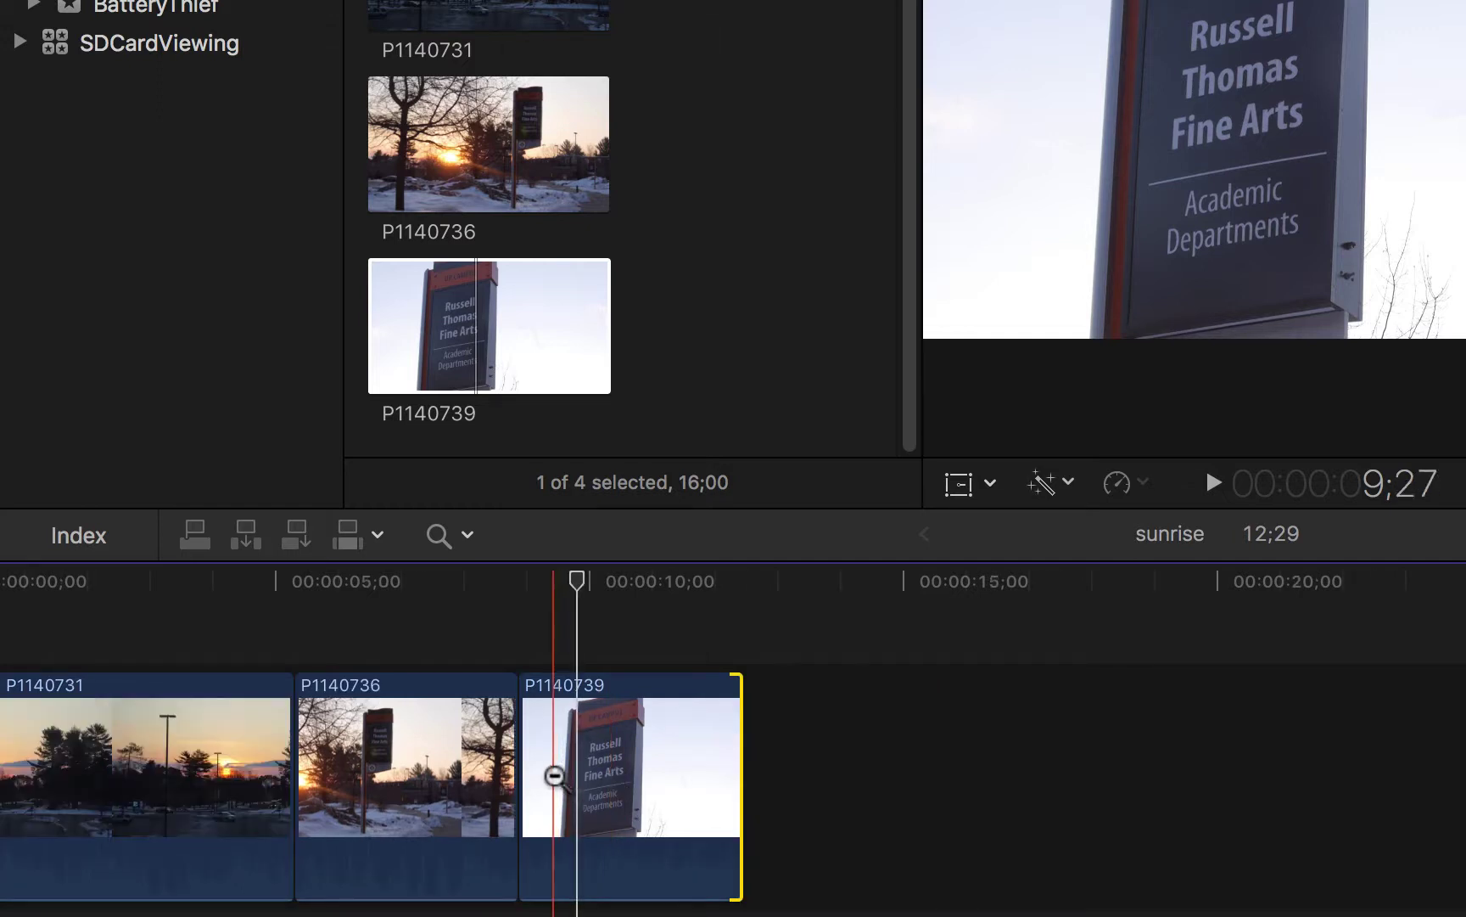
{"action": "left_click", "coordinate": [556, 778], "text": "alt"}
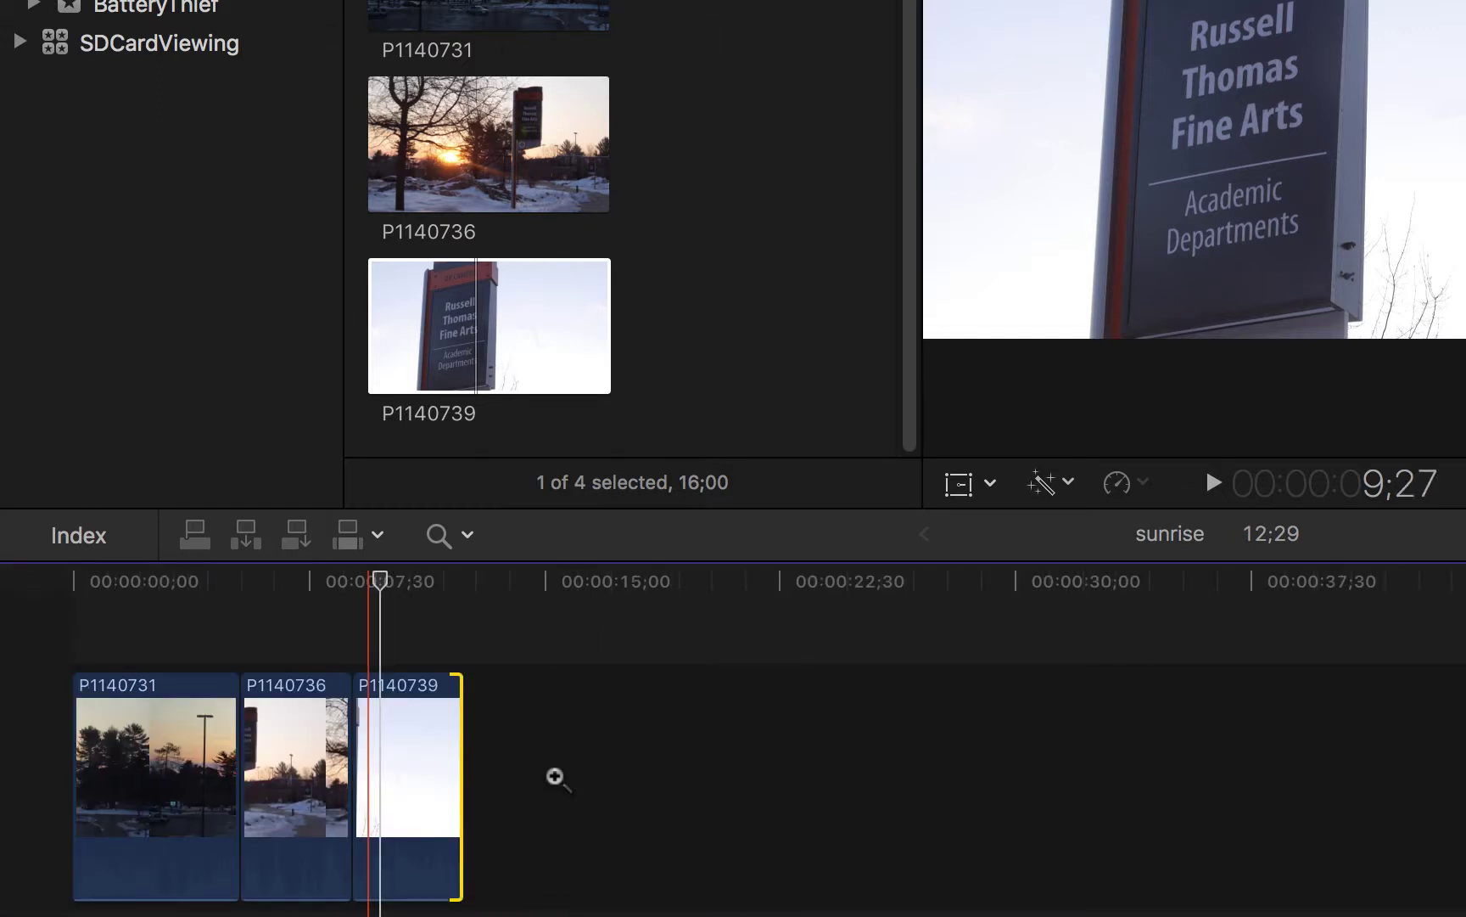
- Trim about one second off the start of the P1140739 clip with the Select tool
{"action": "key", "text": "a"}
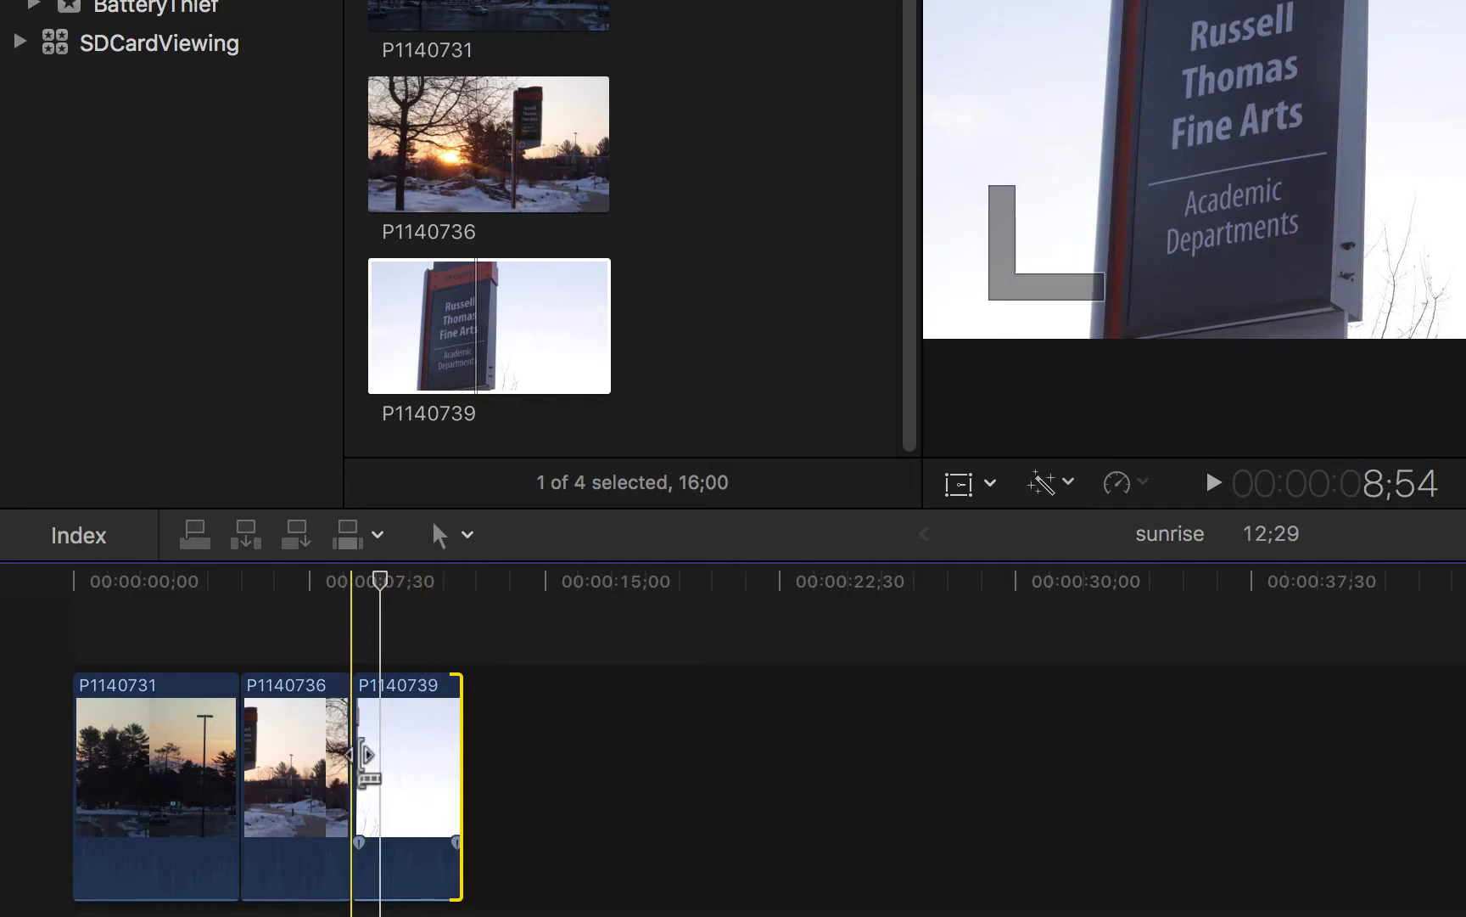
{"action": "left_click_drag", "start_coordinate": [355, 760], "coordinate": [379, 747]}
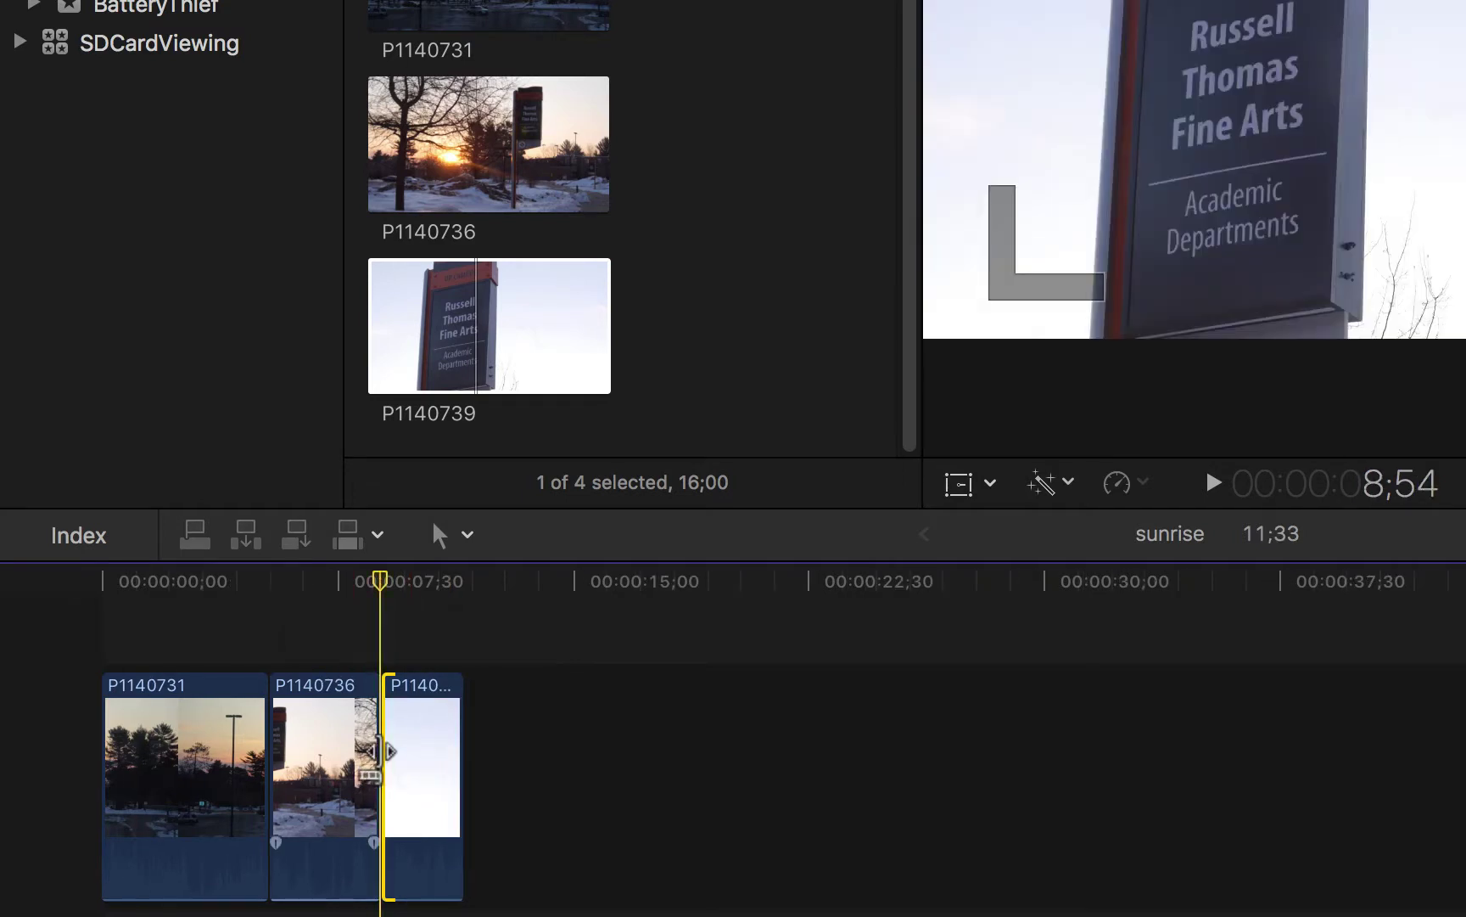
- Move the P1140739 clip about 1;57 farther along the timeline with the Position tool and delete the gap left before it
{"action": "left_click_drag", "start_coordinate": [405, 776], "coordinate": [474, 774]}
{"action": "left_click", "coordinate": [421, 772]}
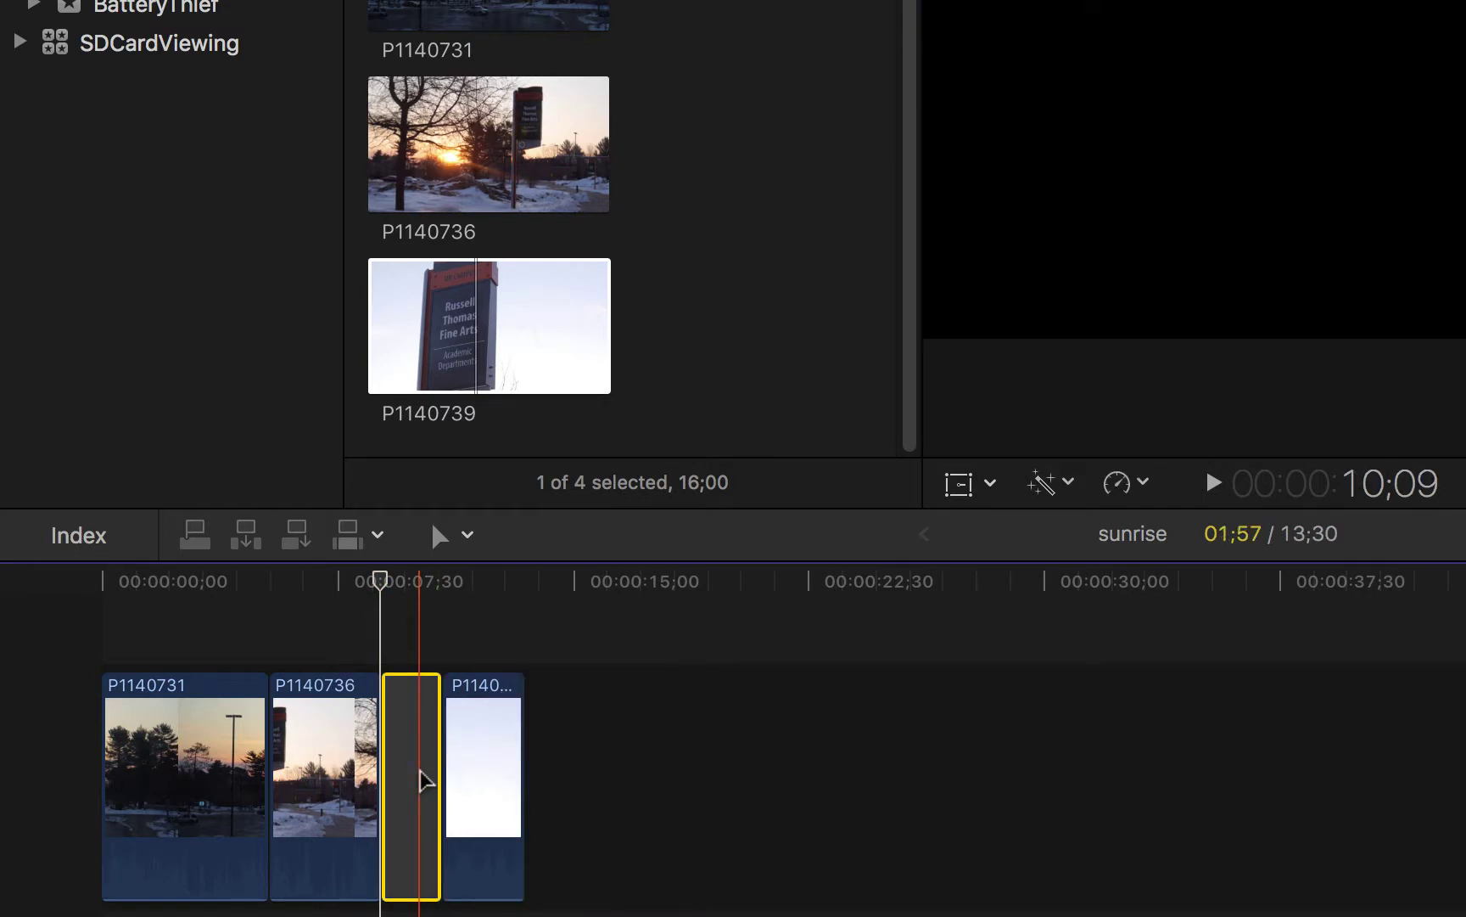
{"action": "key", "text": "Delete"}
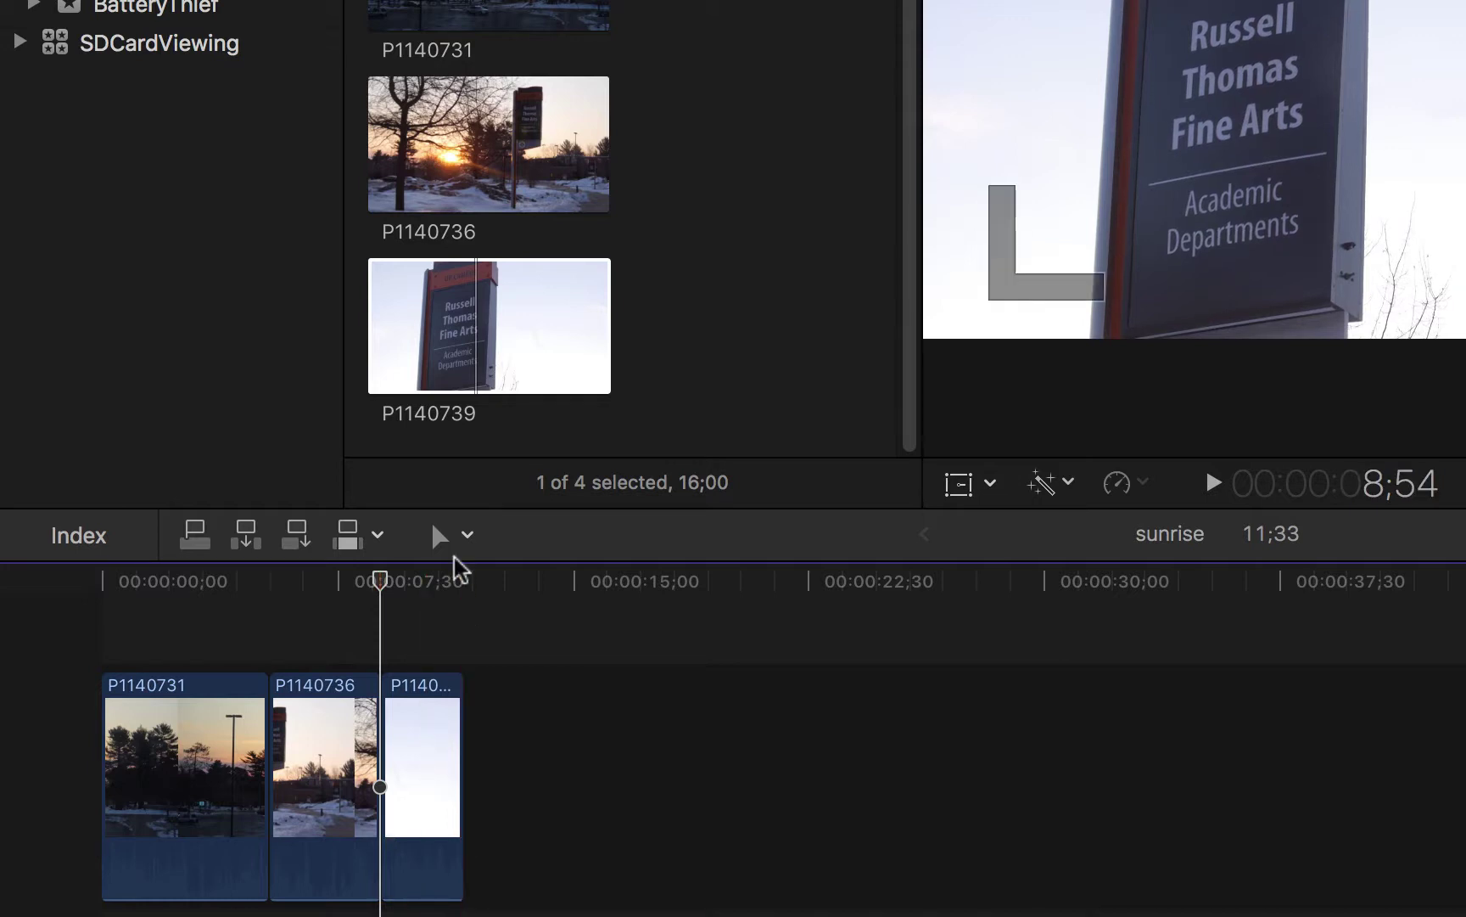
- Split the P1140736 clip at about 7;14 with the Blade tool
{"action": "key", "text": "t"}
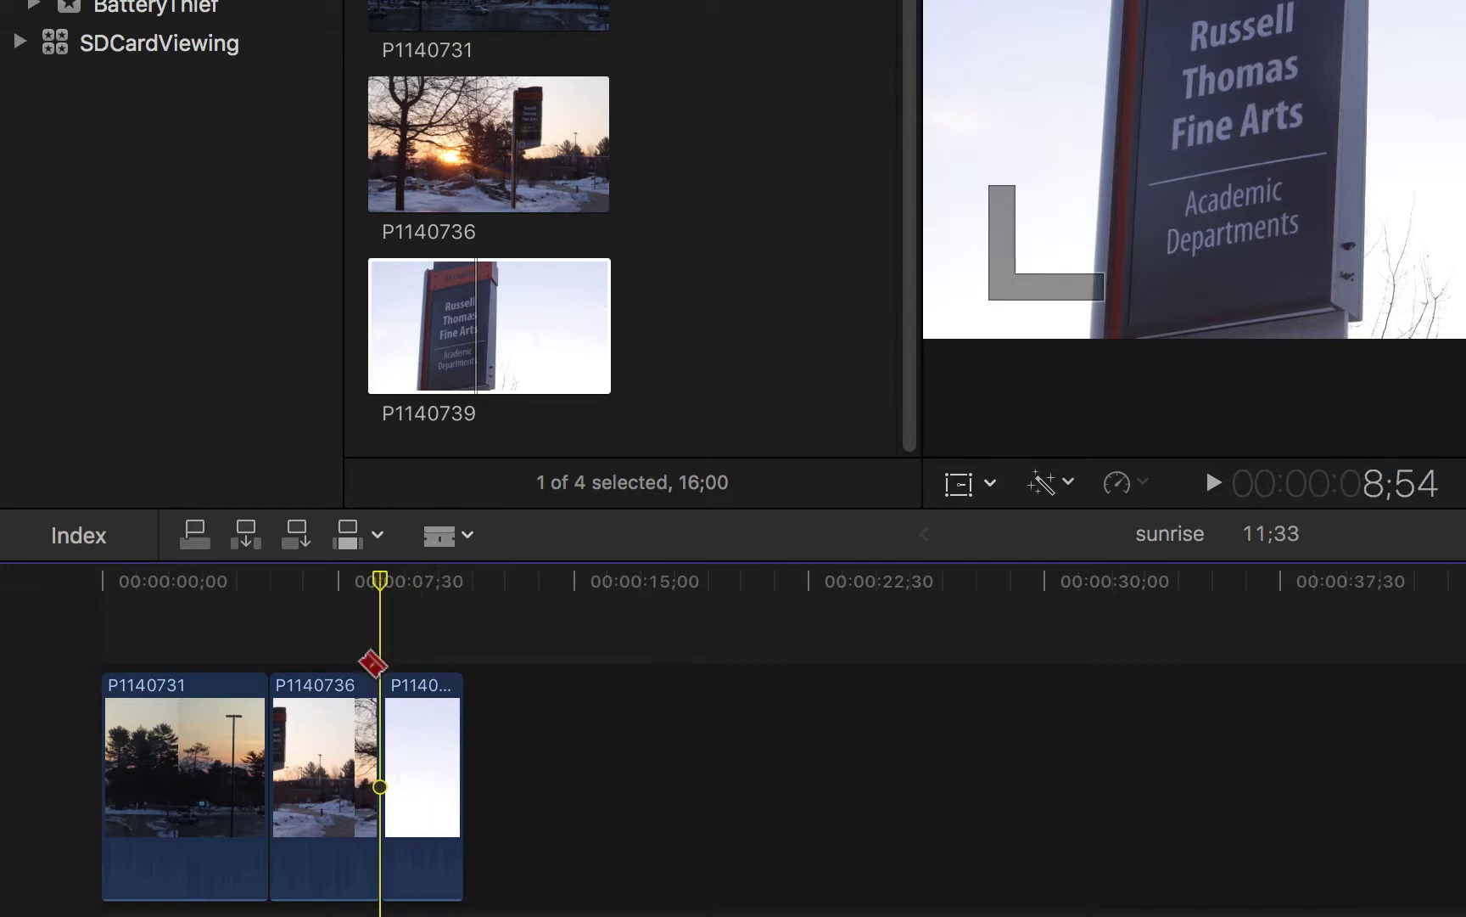
{"action": "left_click", "coordinate": [330, 687]}
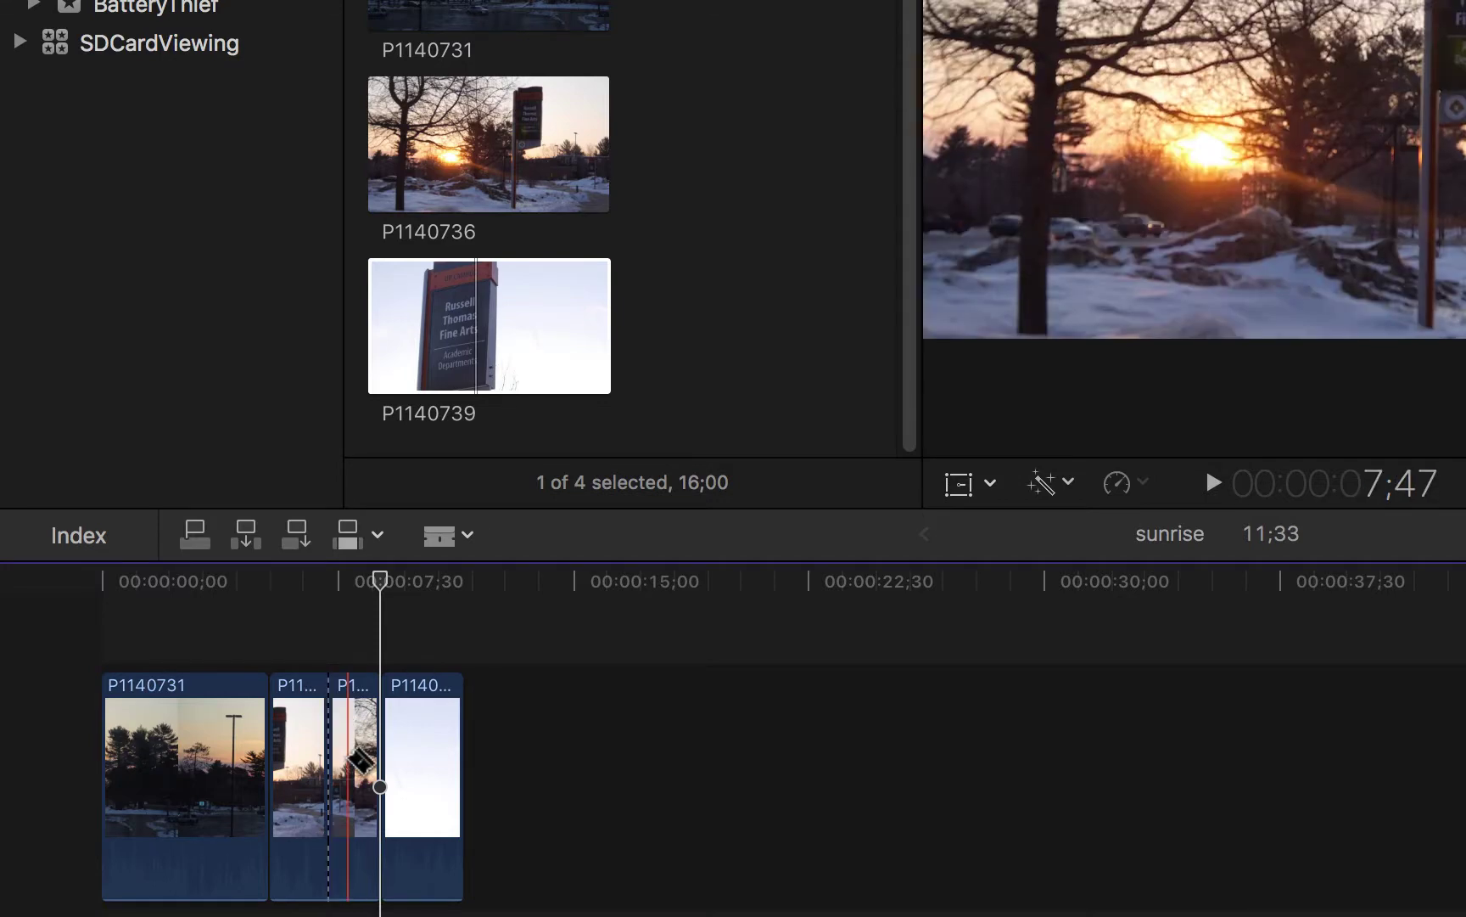
- Try to move the second part of P1140736 toward the end of the timeline and undo the move
{"action": "key", "text": "a"}
{"action": "left_click", "coordinate": [352, 748]}
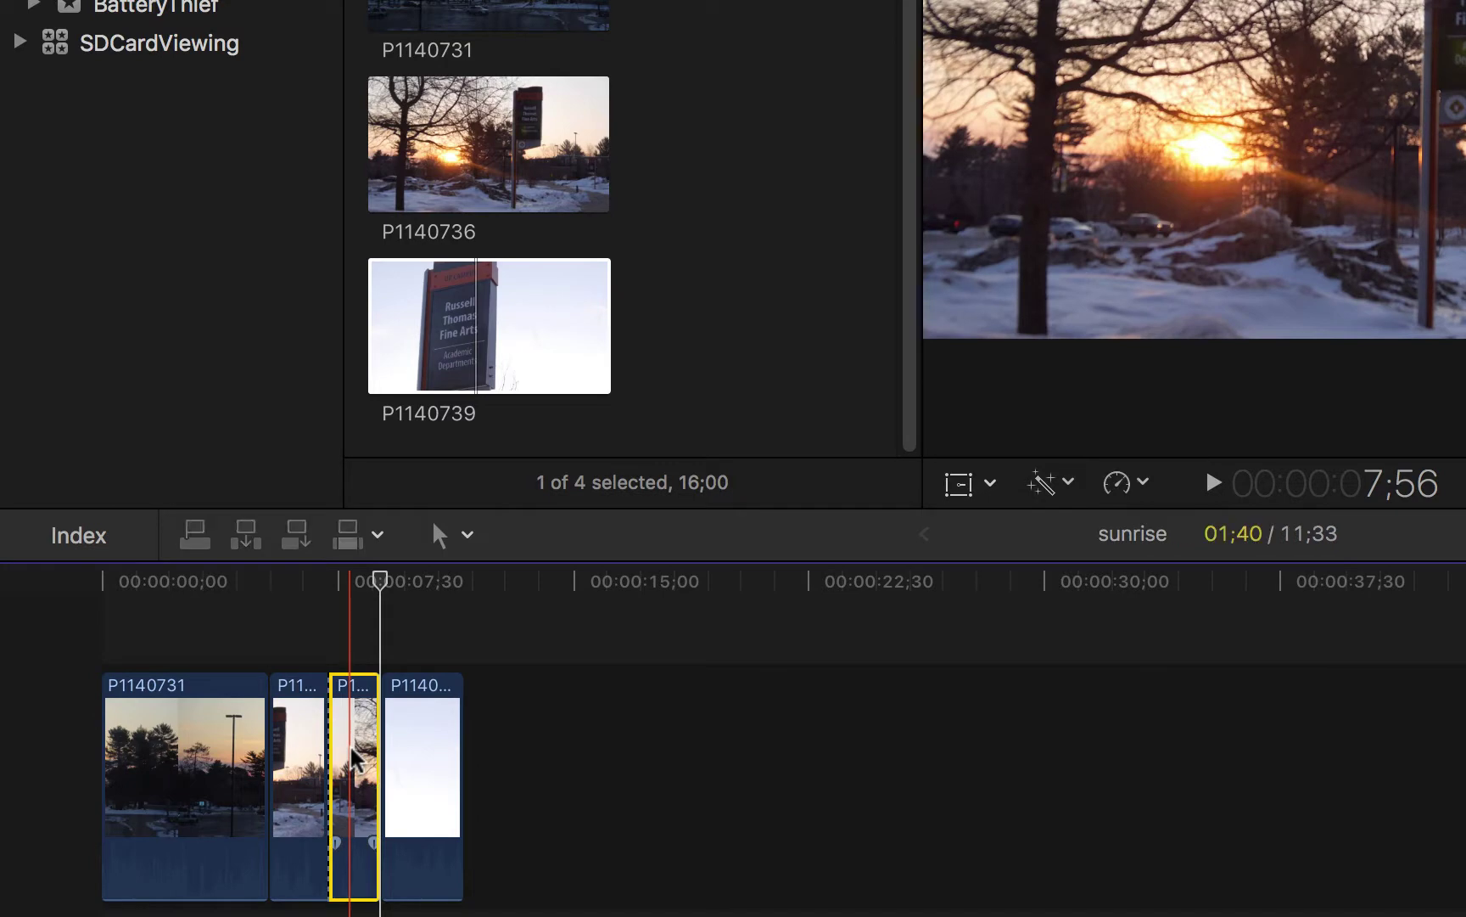
{"action": "left_click_drag", "start_coordinate": [351, 746], "coordinate": [401, 746]}
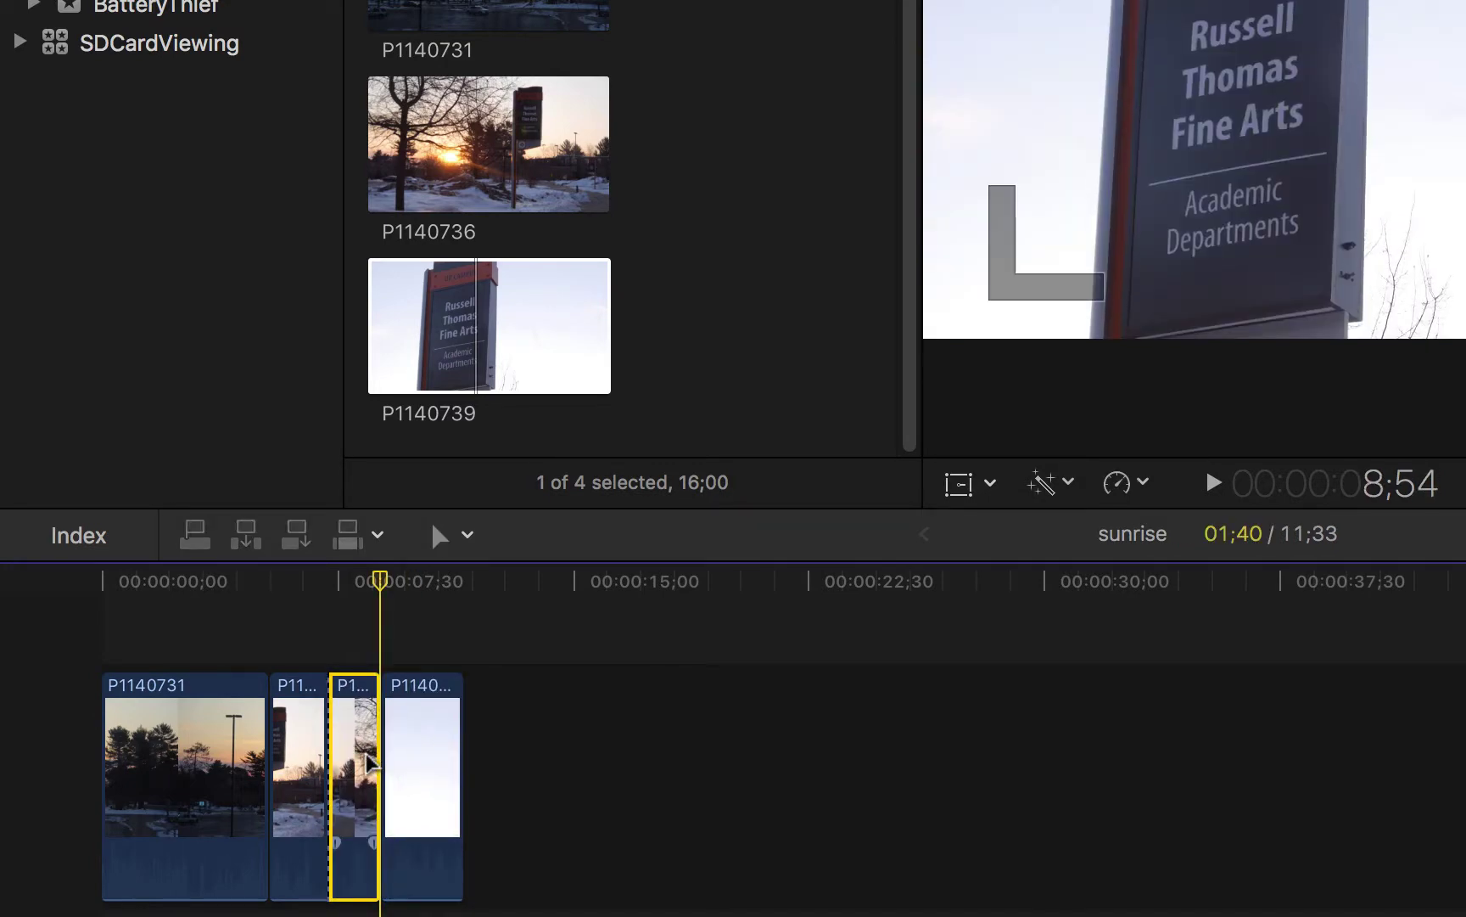
{"action": "left_click_drag", "start_coordinate": [371, 761], "coordinate": [462, 772]}
{"action": "key", "text": "super+z"}
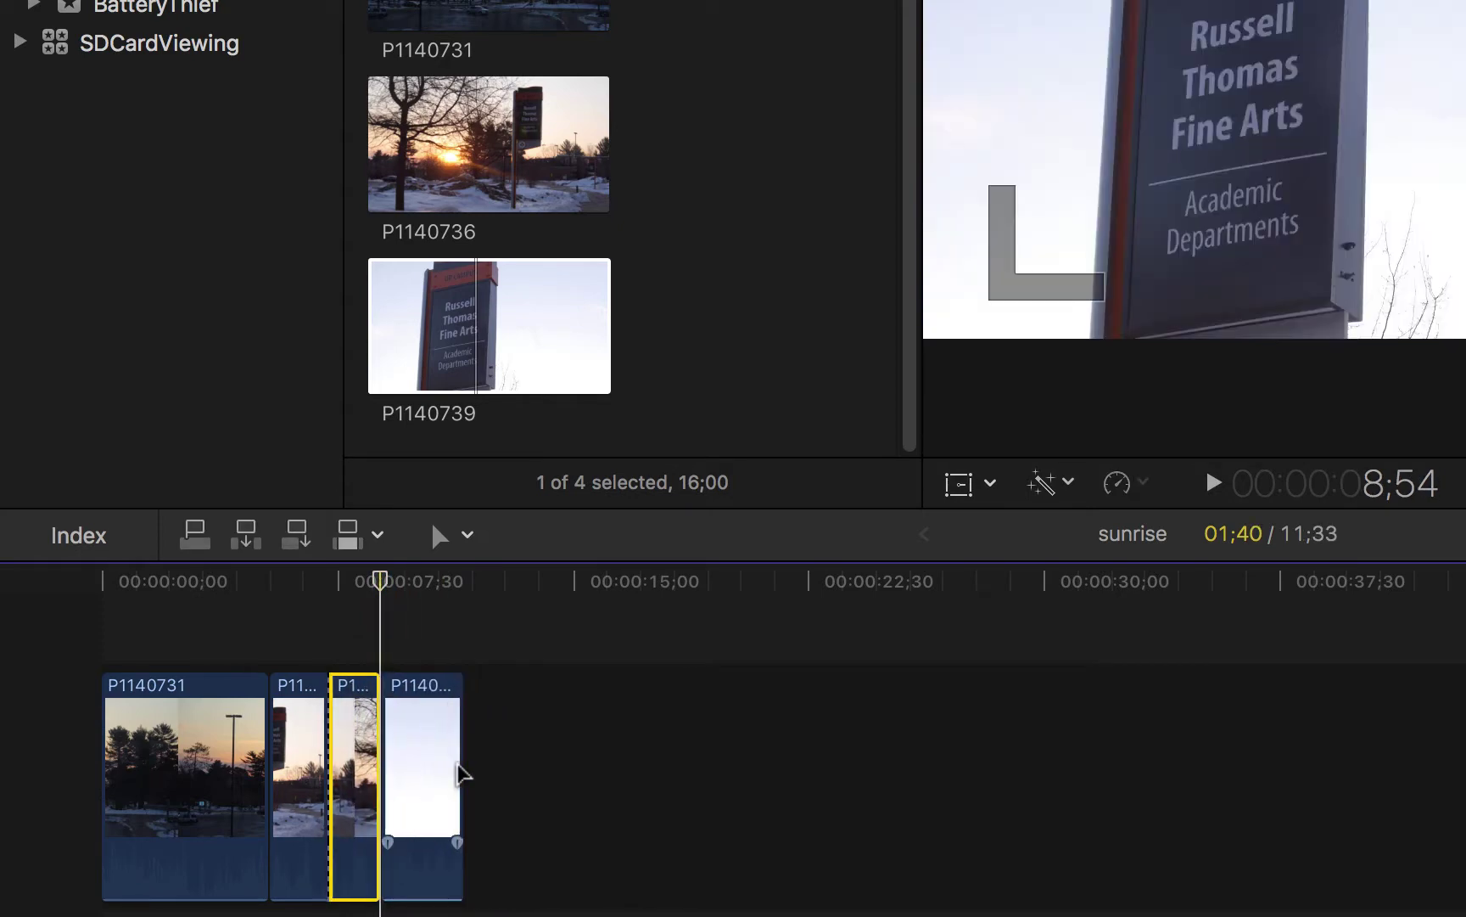
- Move the second P1140736 part and the P1140739 clip together about 3;50 along the timeline with the Position tool and delete the gap
{"action": "left_click", "coordinate": [496, 800]}
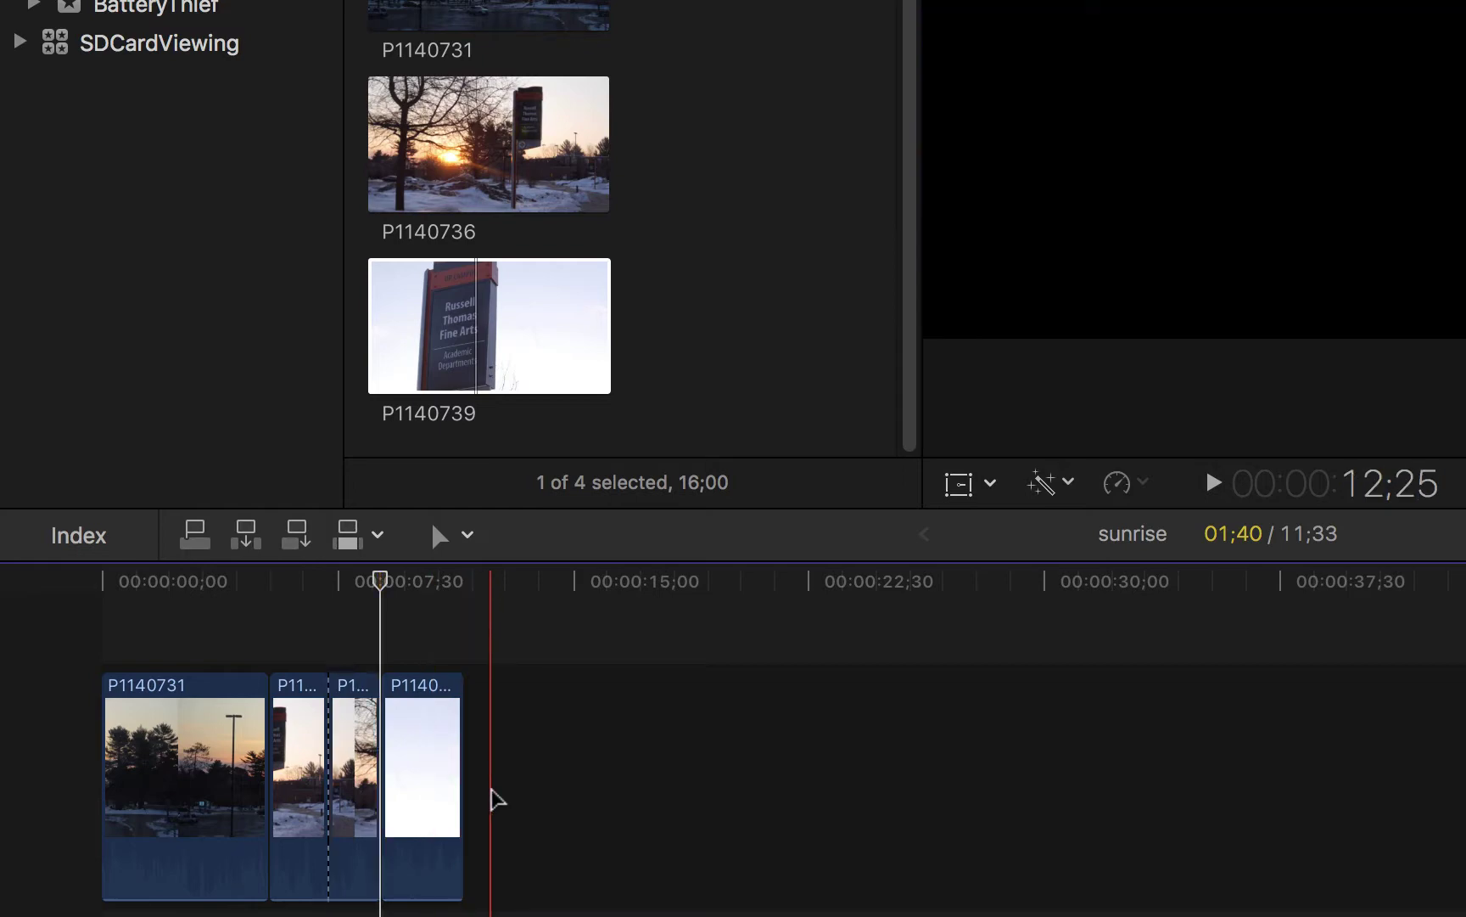
{"action": "left_click", "coordinate": [411, 769]}
{"action": "left_click", "coordinate": [362, 772], "text": "shift"}
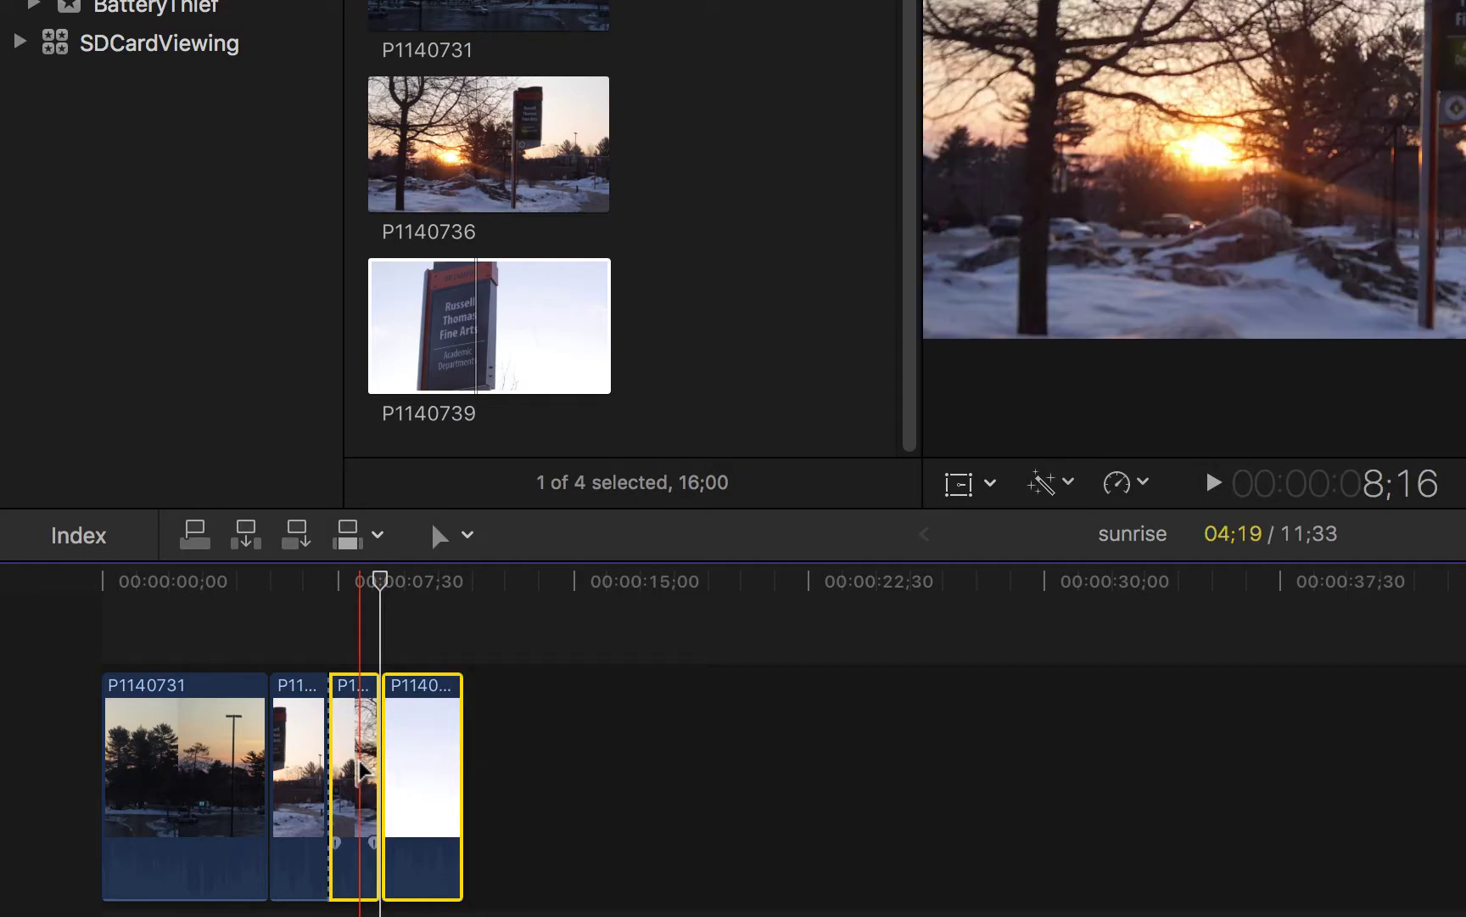
{"action": "left_click_drag", "start_coordinate": [361, 773], "coordinate": [482, 771]}
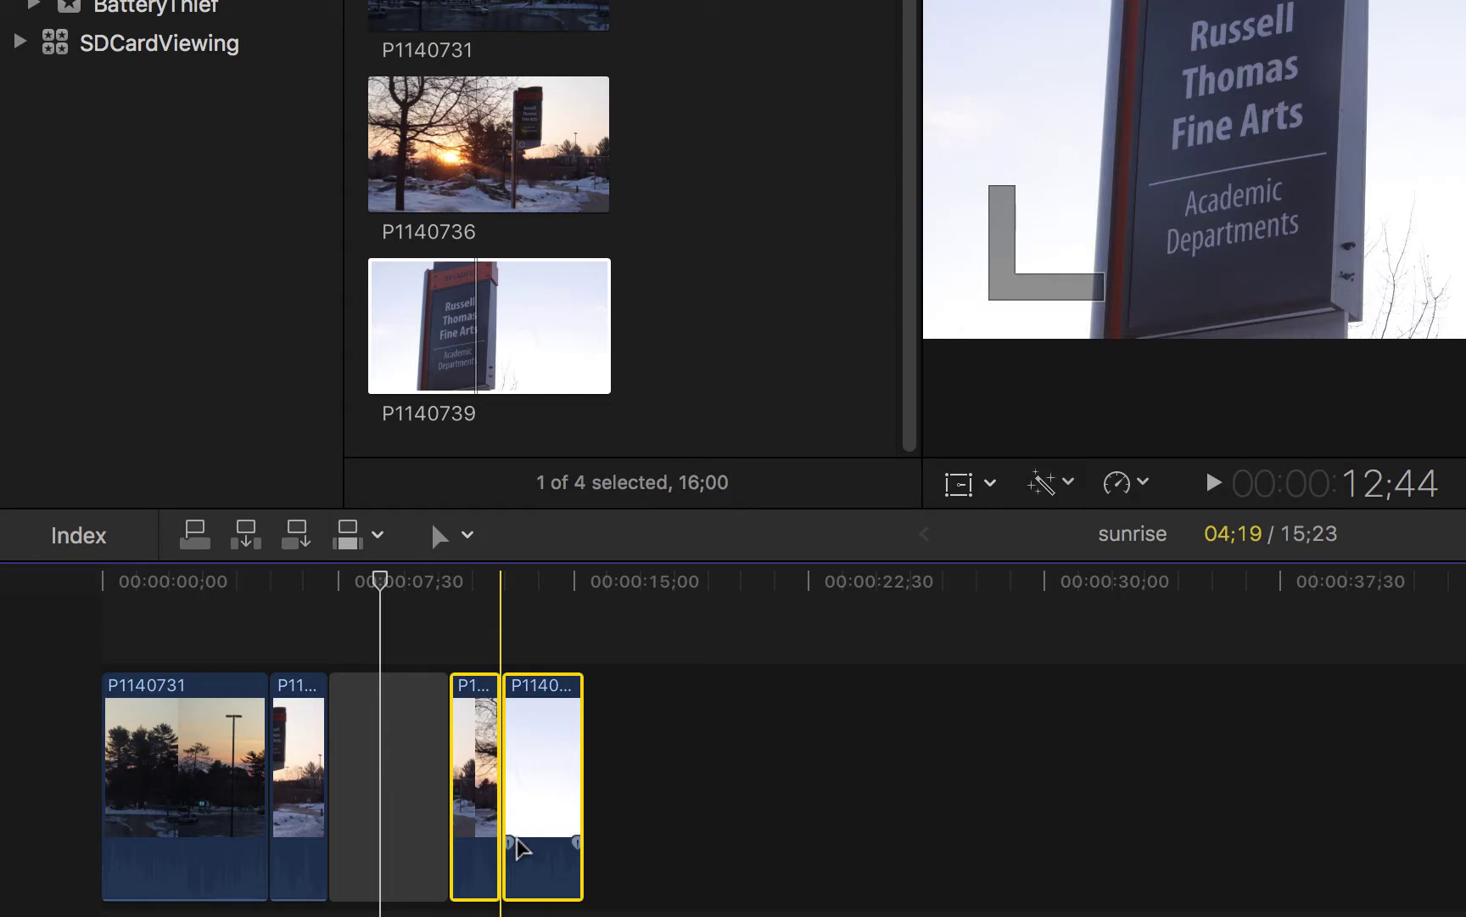
{"action": "left_click", "coordinate": [424, 810]}
{"action": "key", "text": "Delete"}
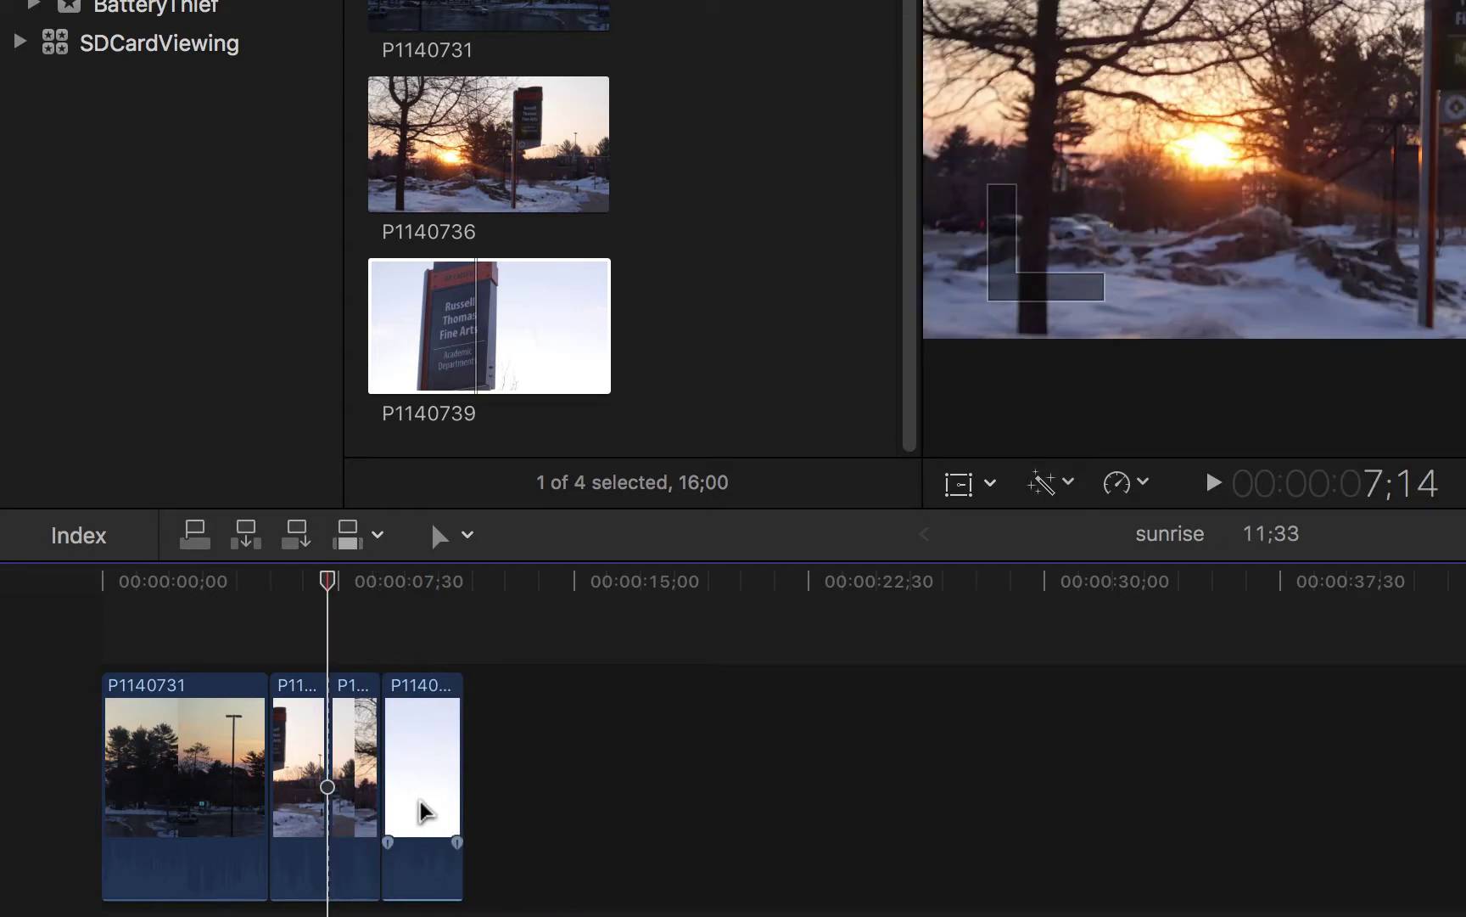
- Delete the P1140739 clip at the end of the timeline
{"action": "left_click", "coordinate": [440, 798]}
{"action": "key", "text": "Delete"}
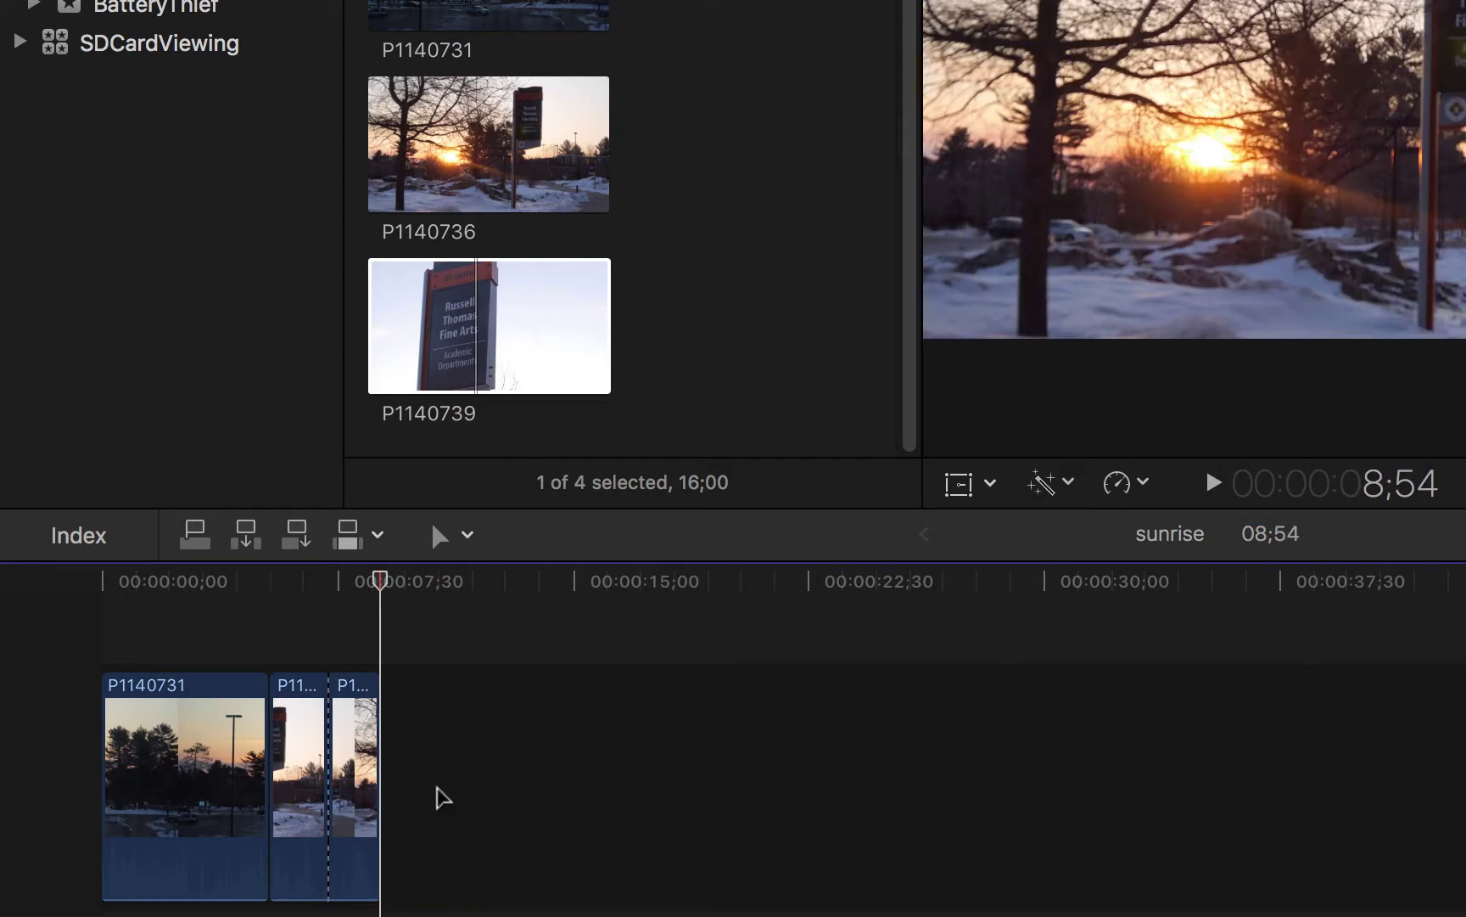
- Roll the cut between P1140731 and P1140736 about 1.5 seconds earlier with the Trim tool
{"action": "left_click", "coordinate": [442, 535]}
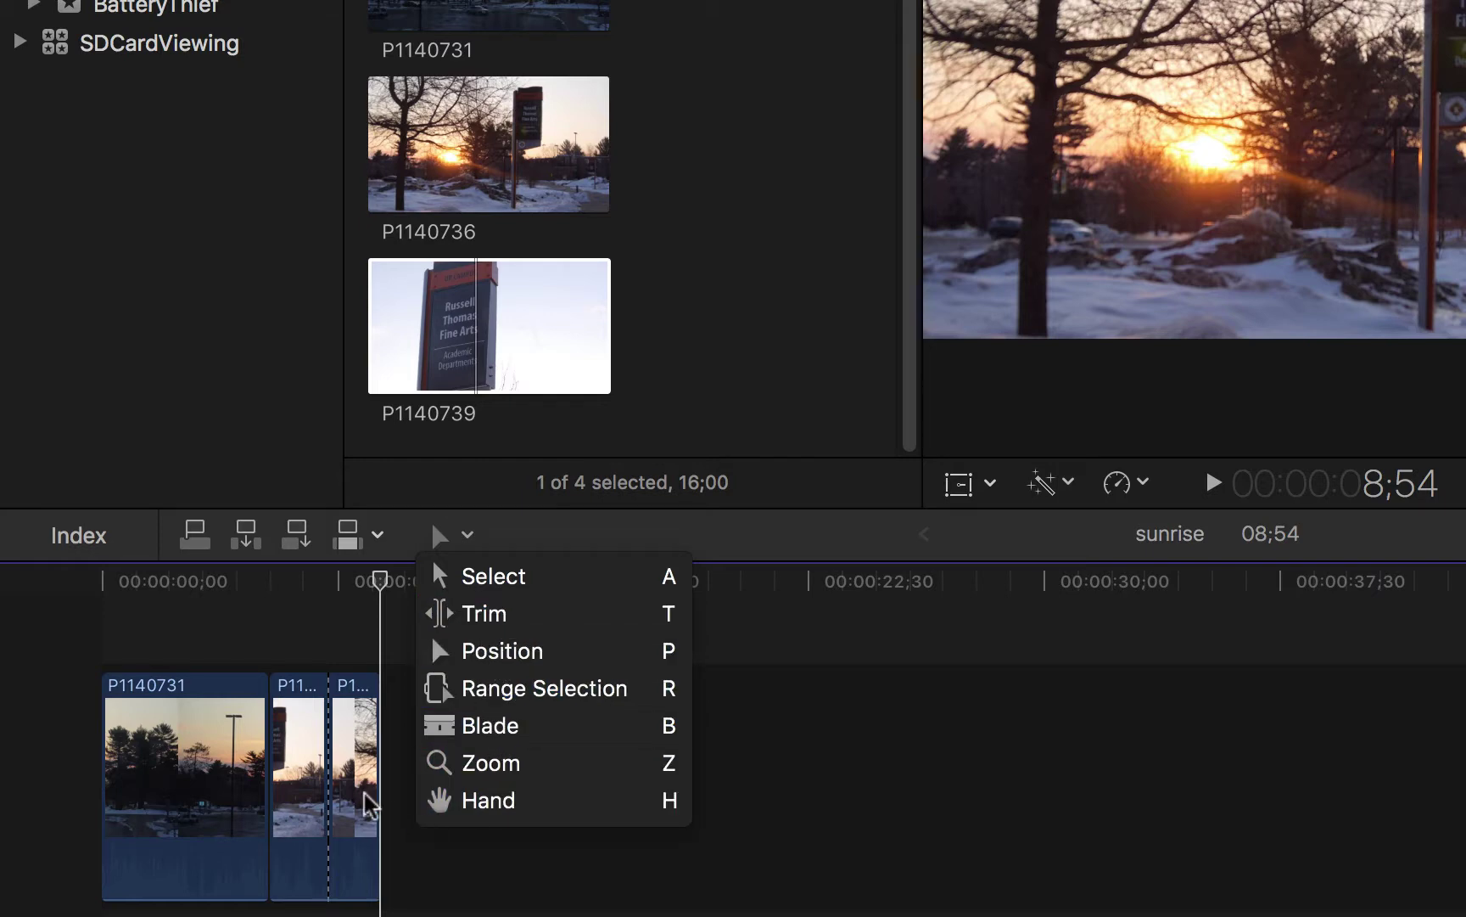
{"action": "left_click", "coordinate": [509, 615]}
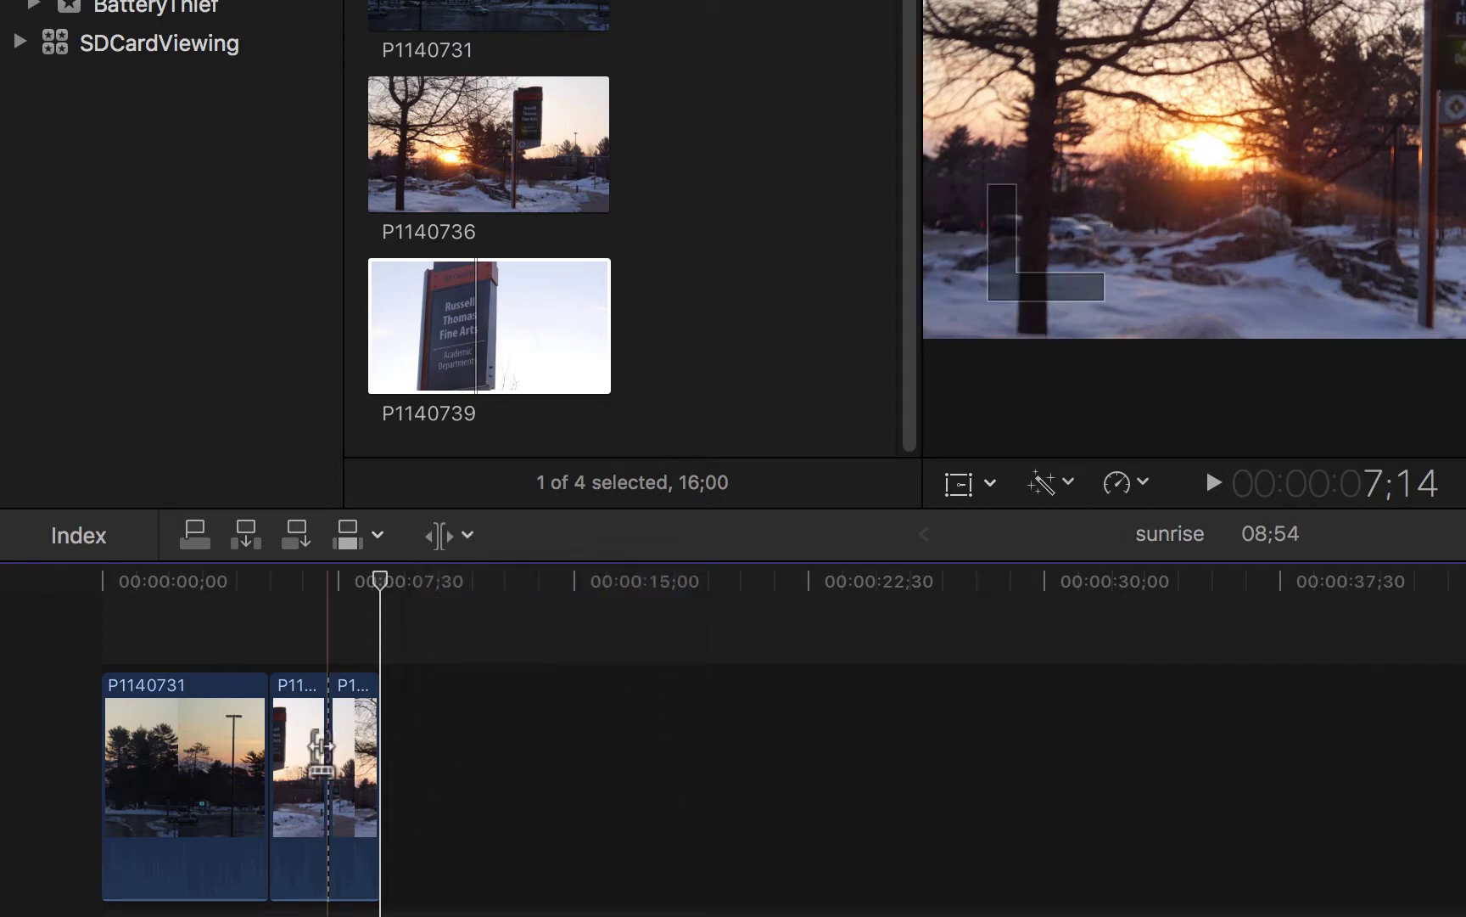
{"action": "left_click_drag", "start_coordinate": [270, 768], "coordinate": [220, 764]}
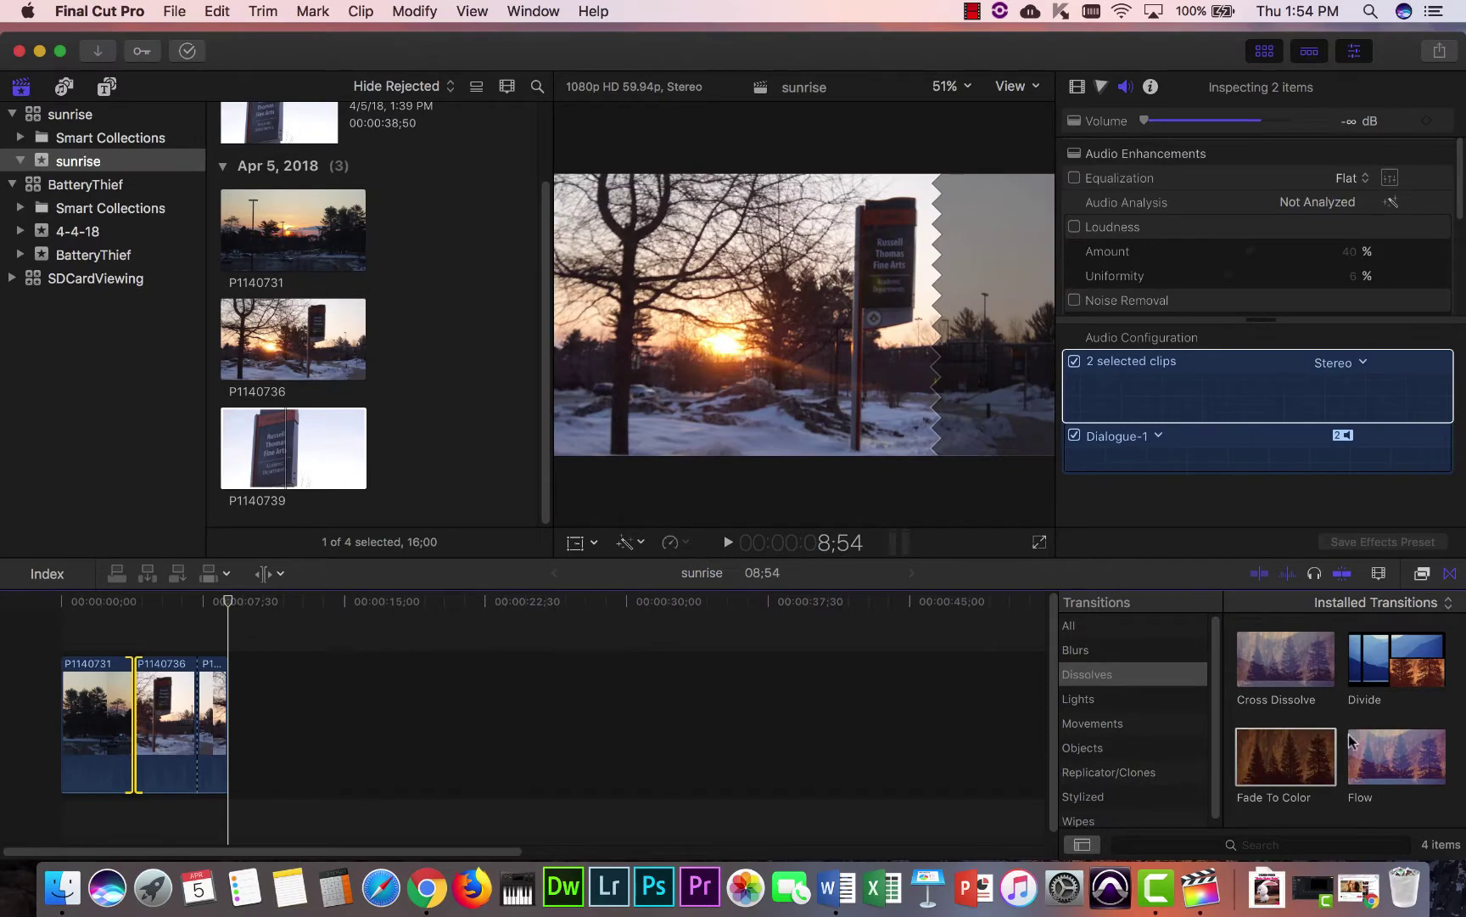
- Add a Fade To Color transition at the end of the last clip in the timeline
{"action": "left_click_drag", "start_coordinate": [1302, 758], "coordinate": [301, 773]}
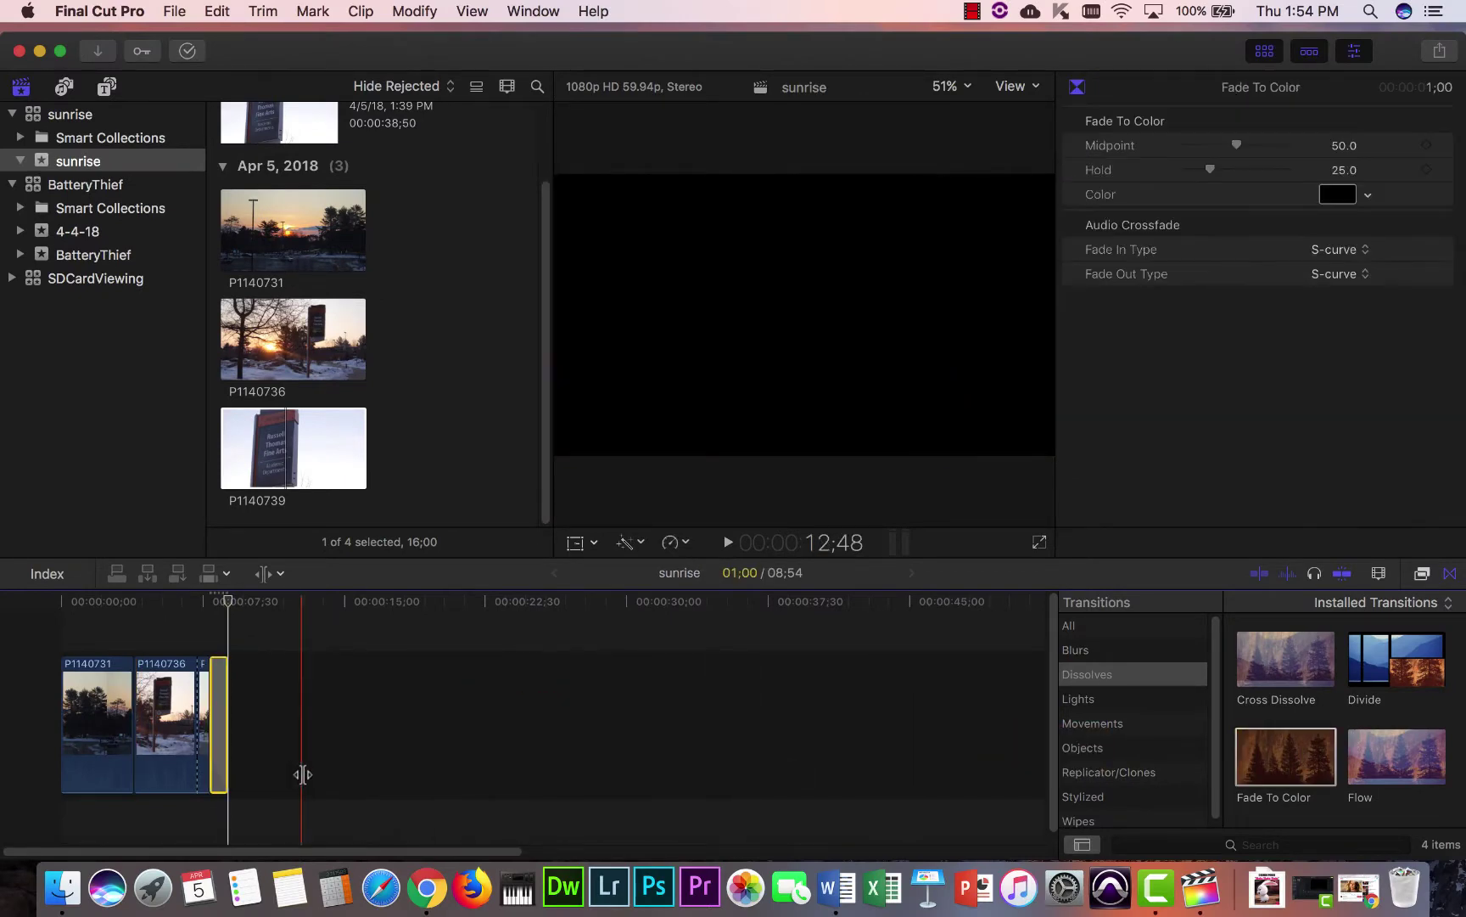